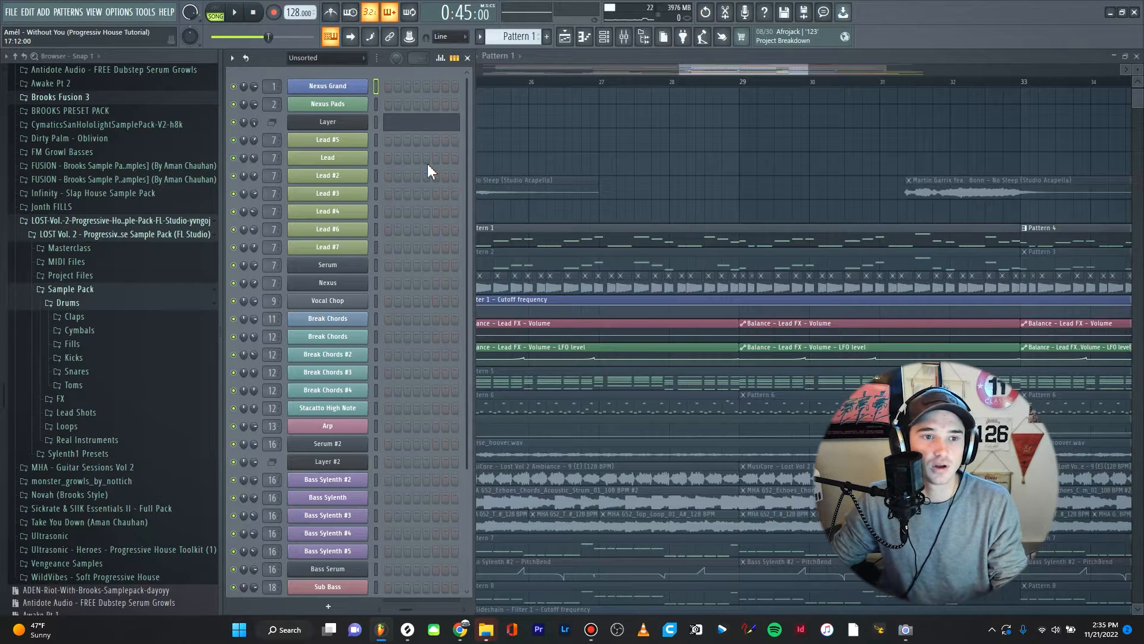
Isolate Lead #5 from the other lead layers by muting Lead, Lead #2, Lead #3, Lead #4, Lead #6 and Lead #7.
scroll(122, 262, up, 3)
scroll(77, 275, down, 5)
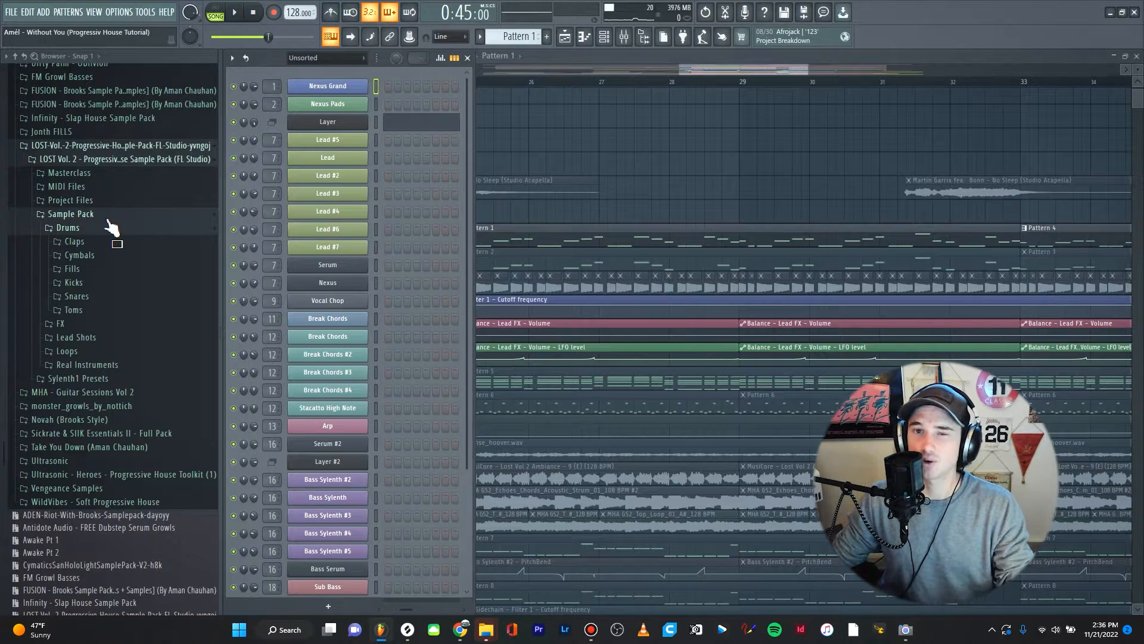
click(376, 142)
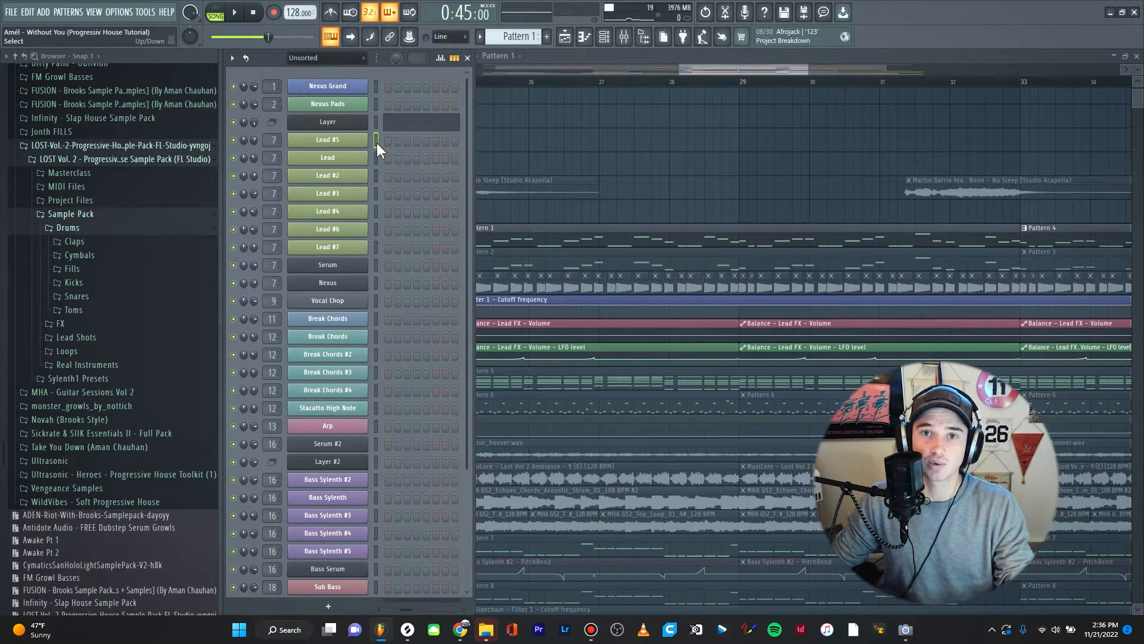
click(234, 158)
click(234, 176)
click(234, 194)
click(233, 212)
click(234, 230)
click(233, 248)
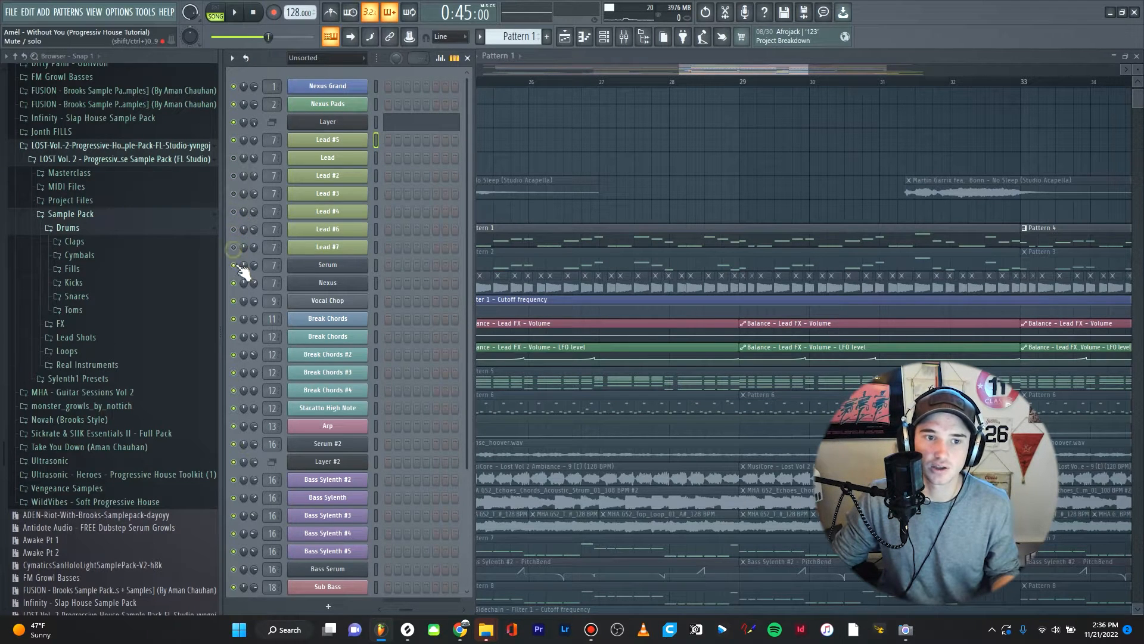
Open the Serum instrument of the Lead #5 channel and audition its sound with song playback.
click(351, 143)
key(space)
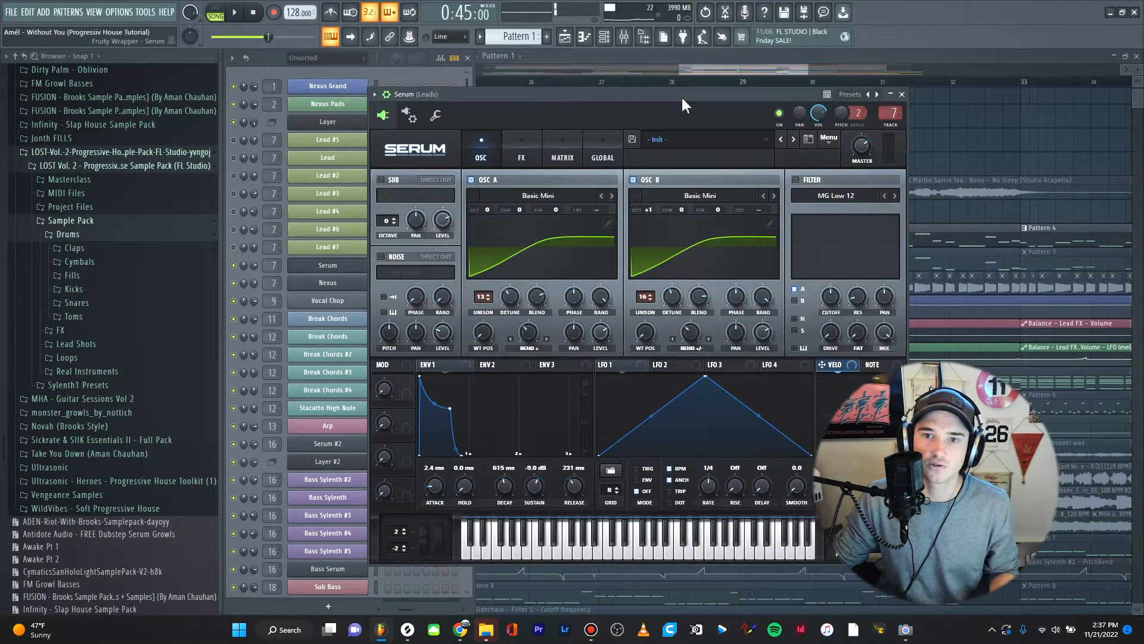
mouse_move(682, 96)
mouse_down()
mouse_move(691, 83)
mouse_move(682, 85)
mouse_up()
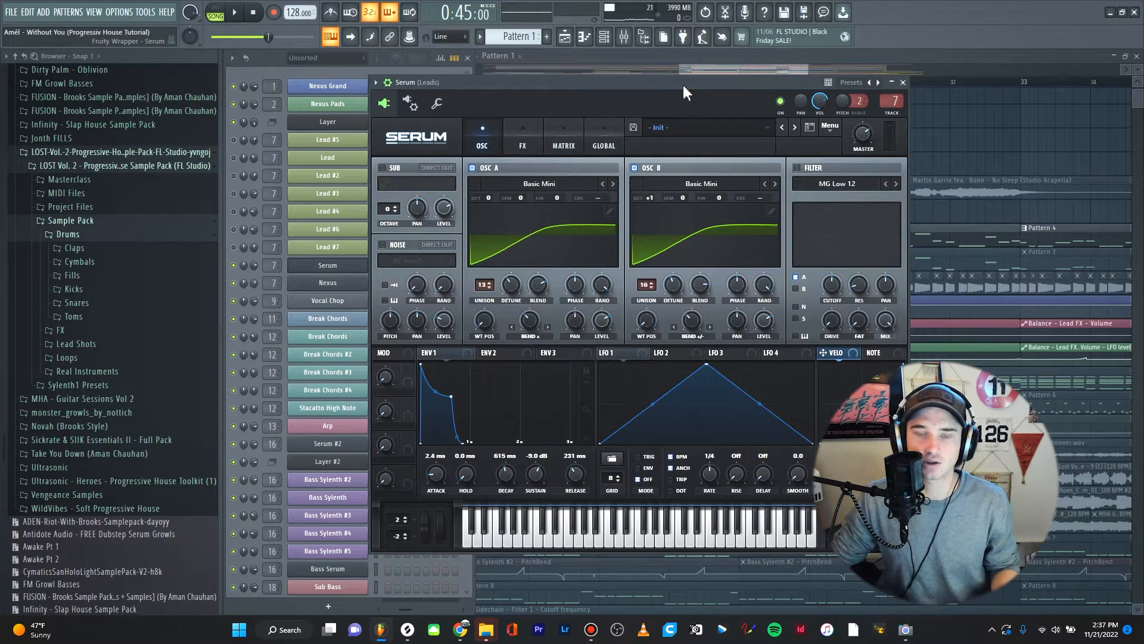
drag(674, 85, 653, 86)
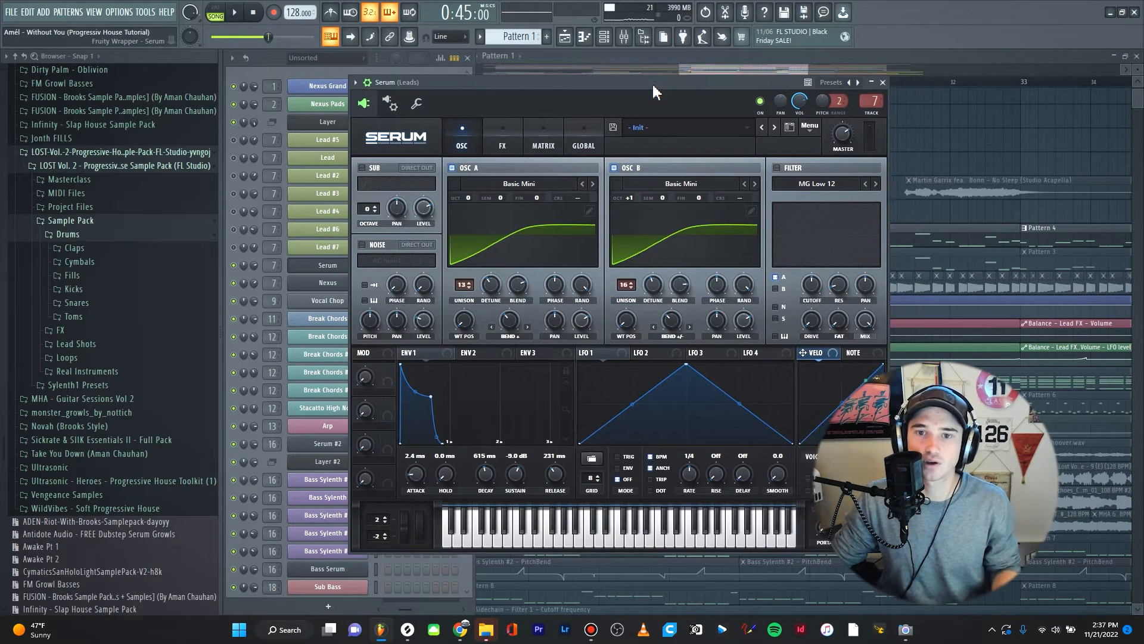
key(space)
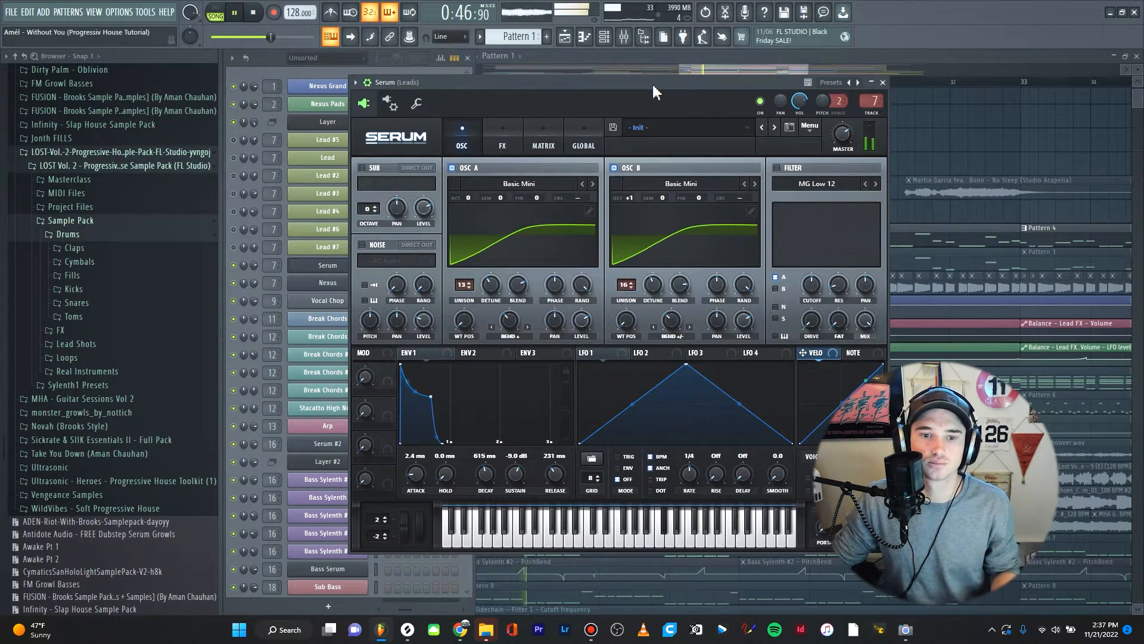
key(space)
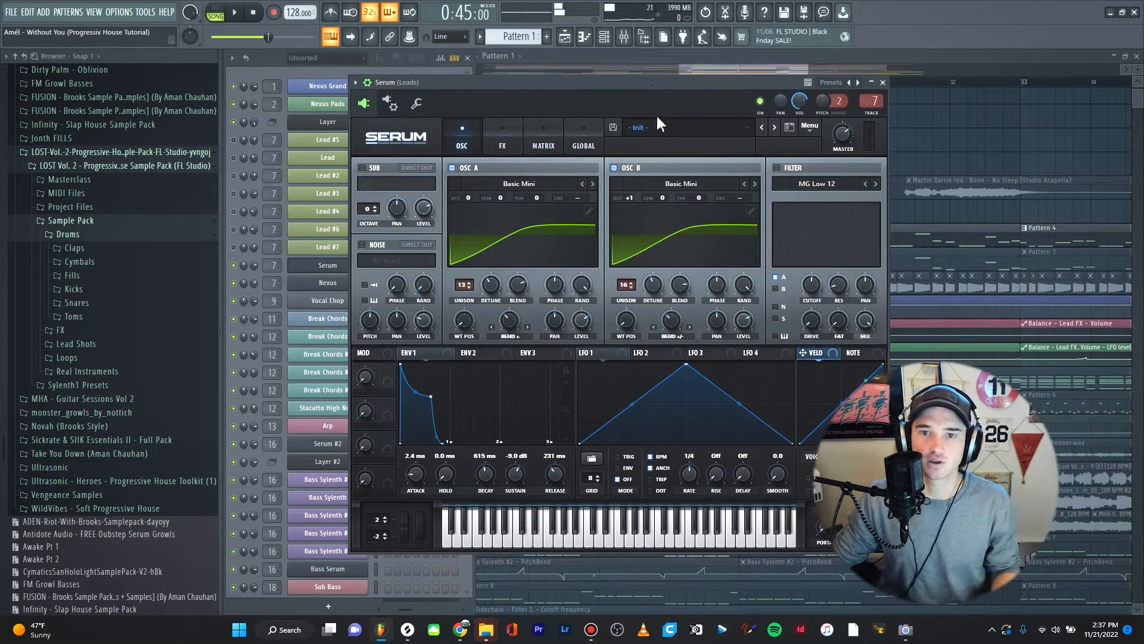
Show the mixer and inspect the first Fruity Parametric EQ 2 on the Leads track, then close it.
key(F9)
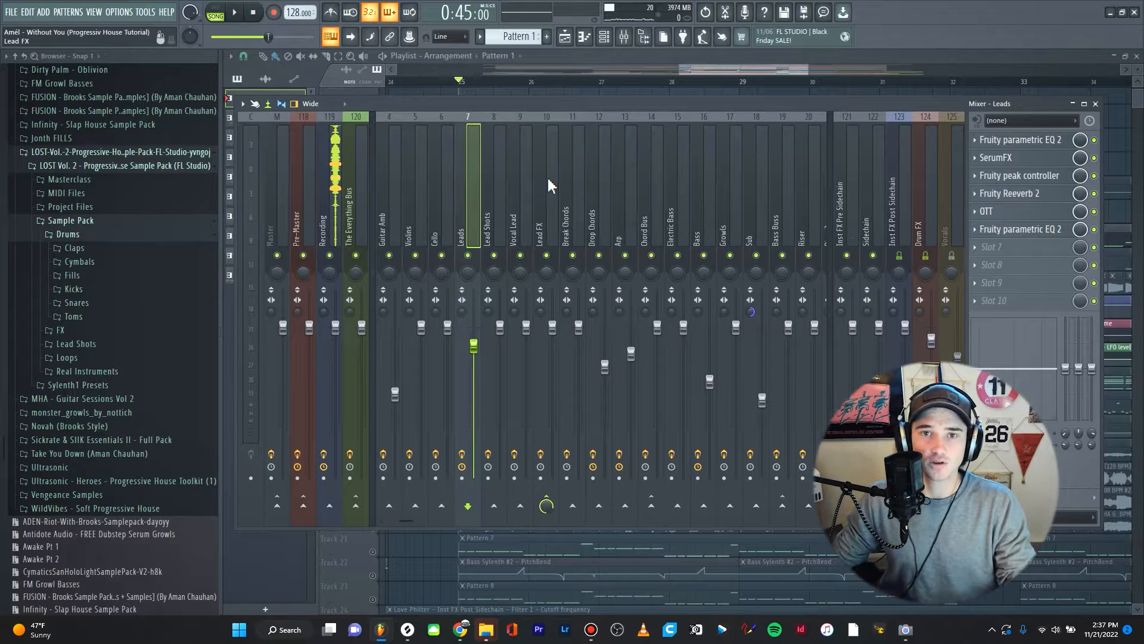
click(1025, 148)
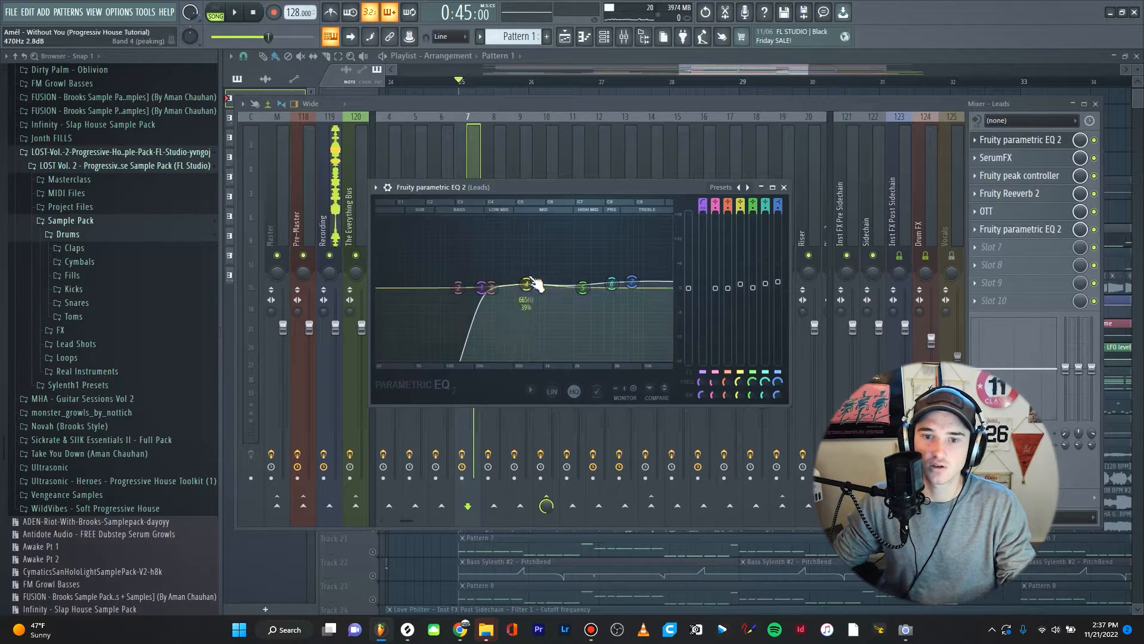
click(784, 187)
Examine the SoftClip distortion settings in SerumFX on the Leads mixer track, and close the plugin.
click(995, 158)
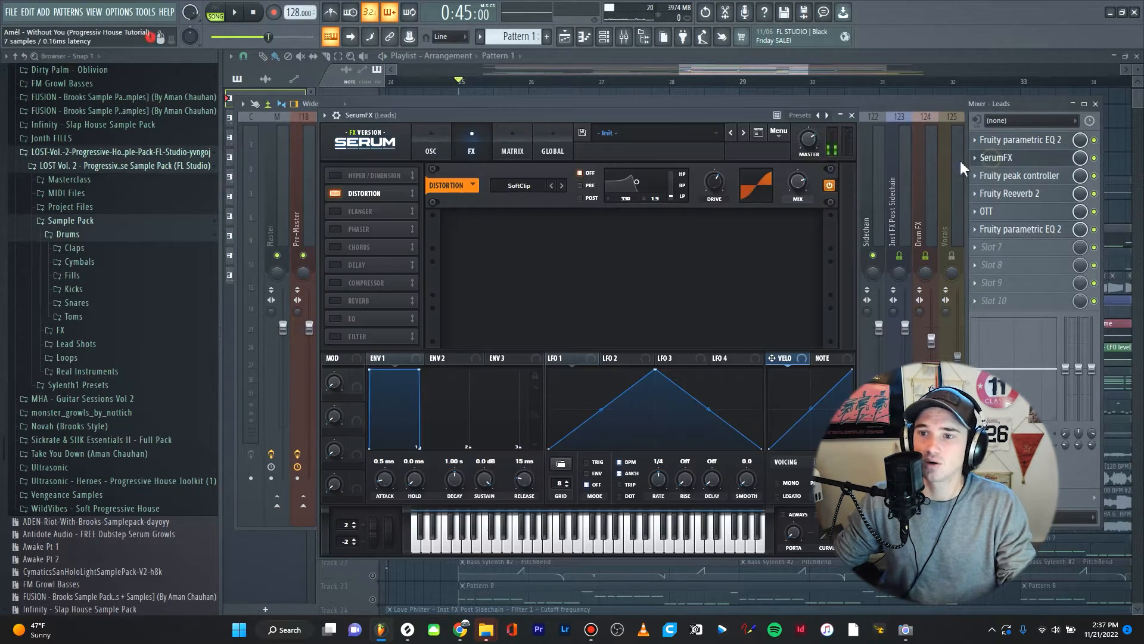
mouse_move(630, 115)
mouse_down()
mouse_move(571, 106)
mouse_move(645, 108)
mouse_up()
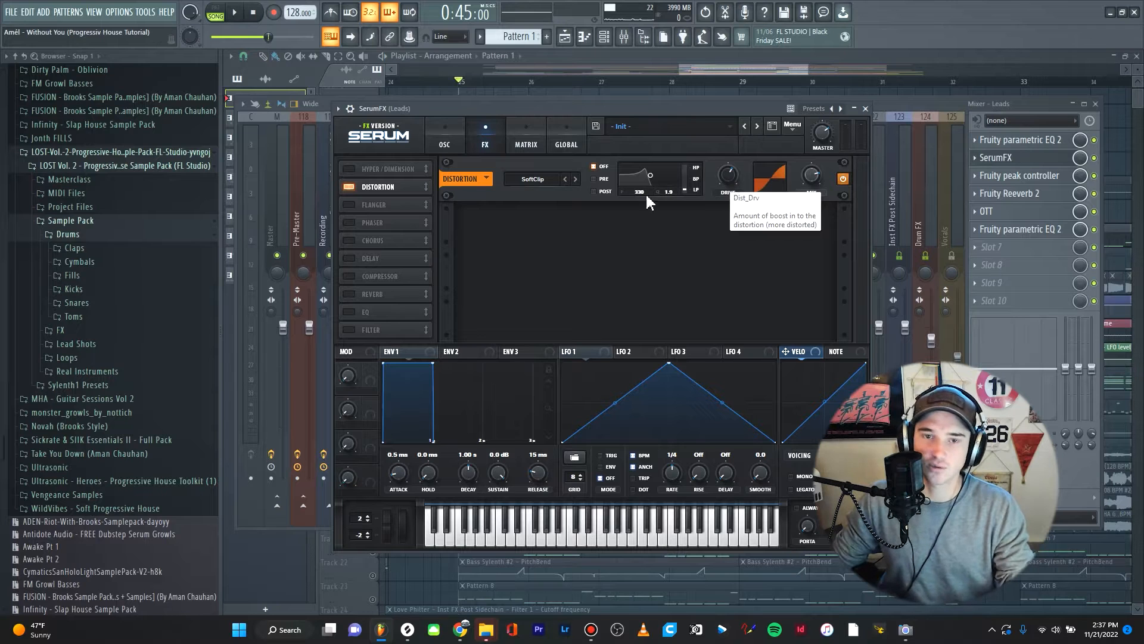
drag(564, 110, 581, 102)
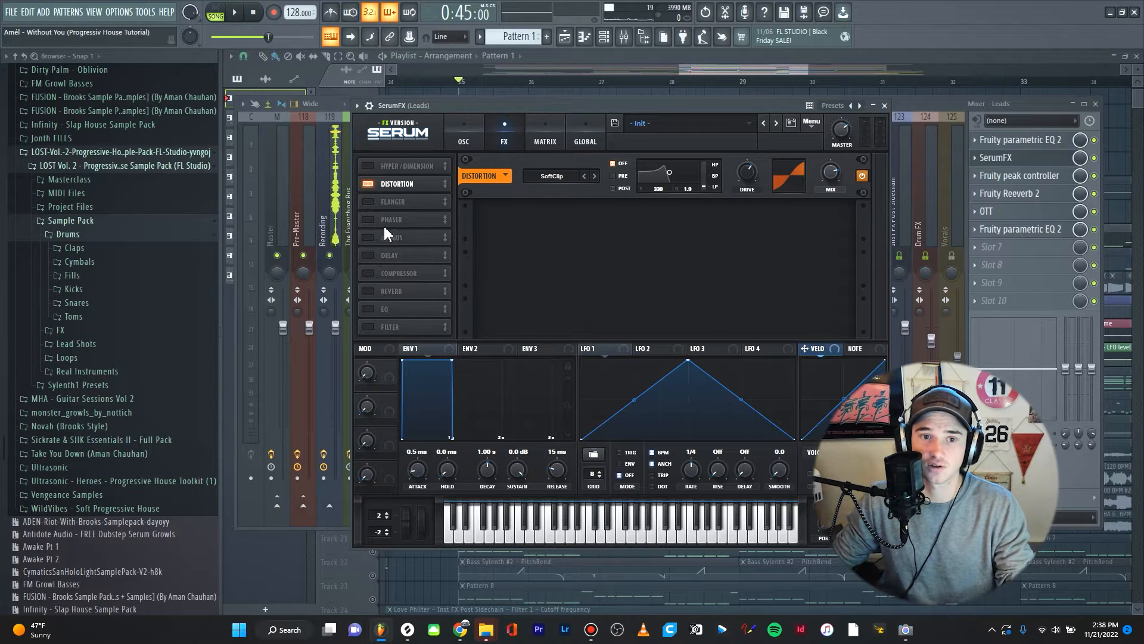
click(885, 106)
Audition the leads with the peak controller and Fruity Reeverb 2 displayed, and check the reverb's decay time.
drag(701, 246, 719, 240)
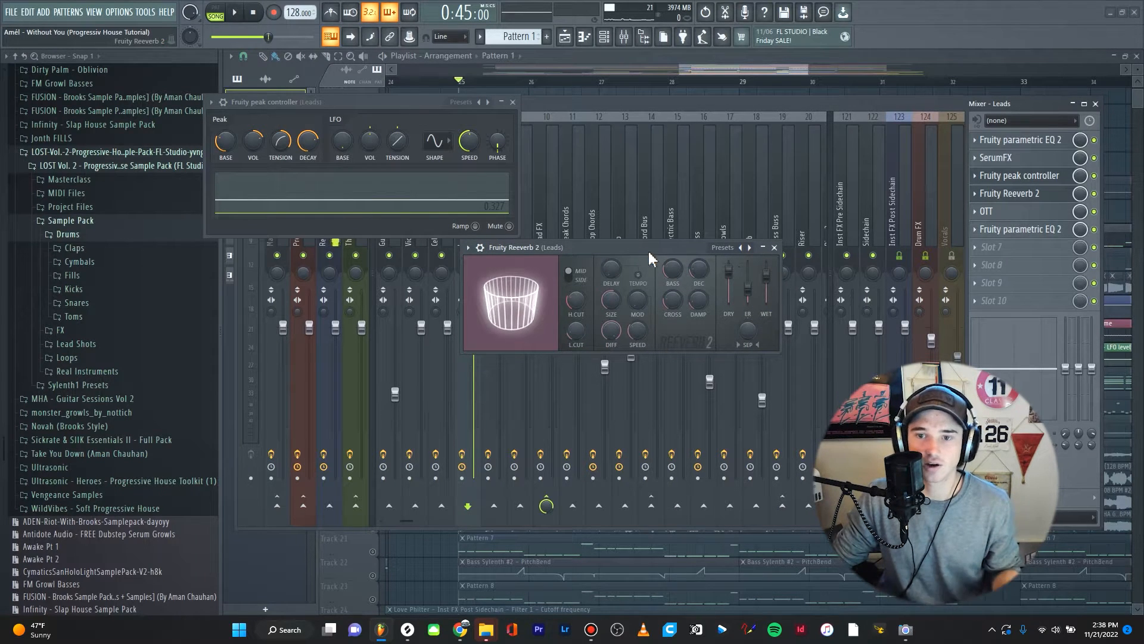
key(space)
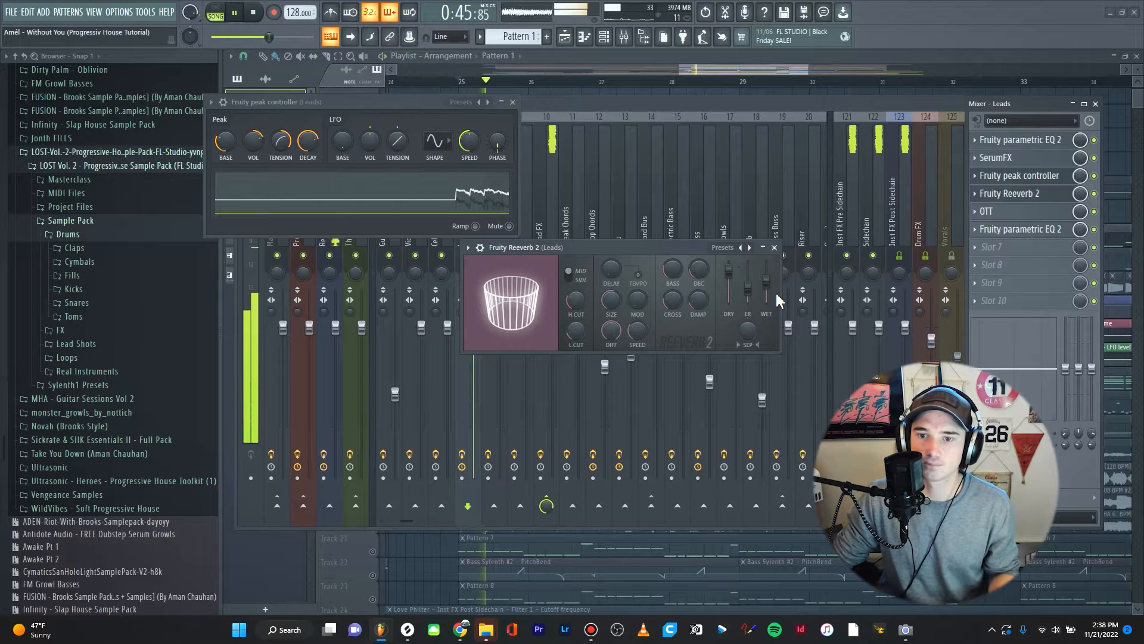
key(space)
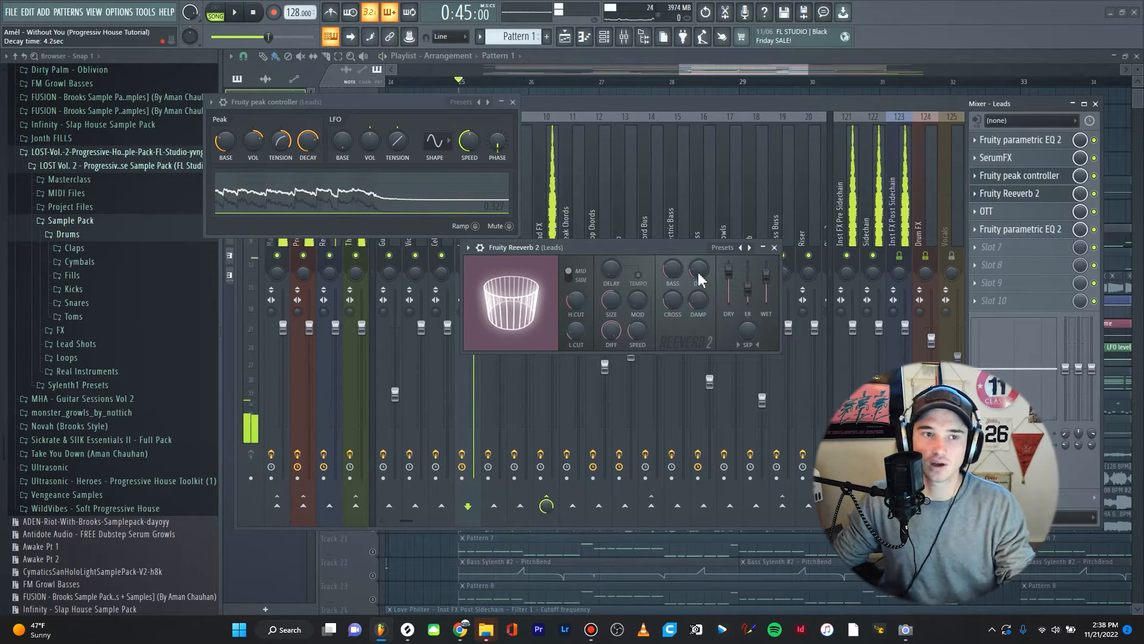
drag(689, 249, 694, 245)
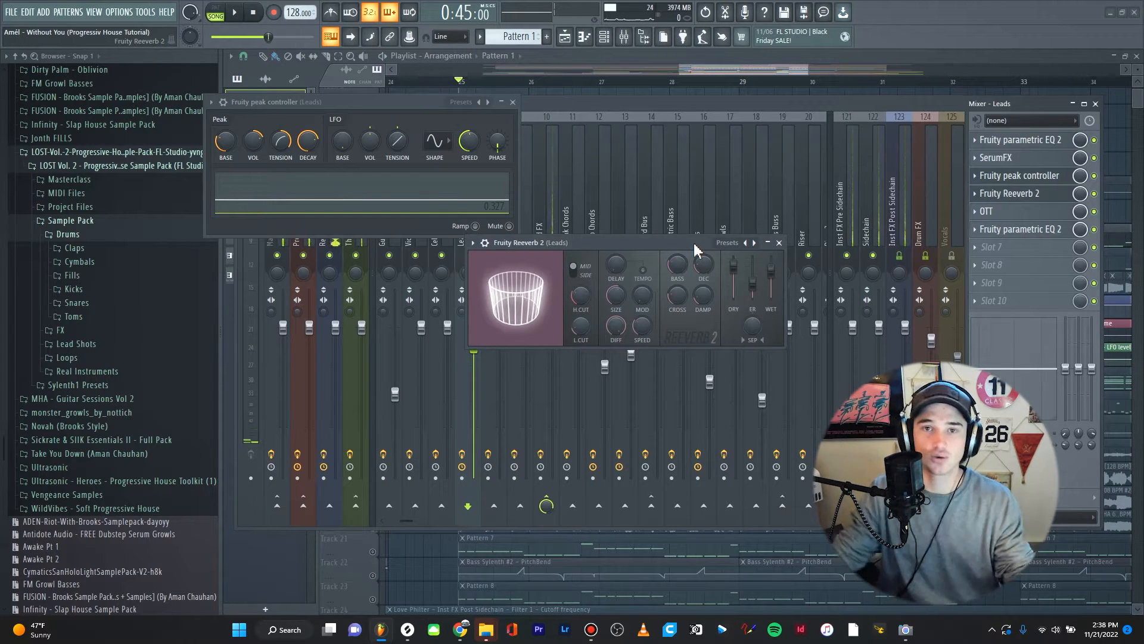
click(778, 243)
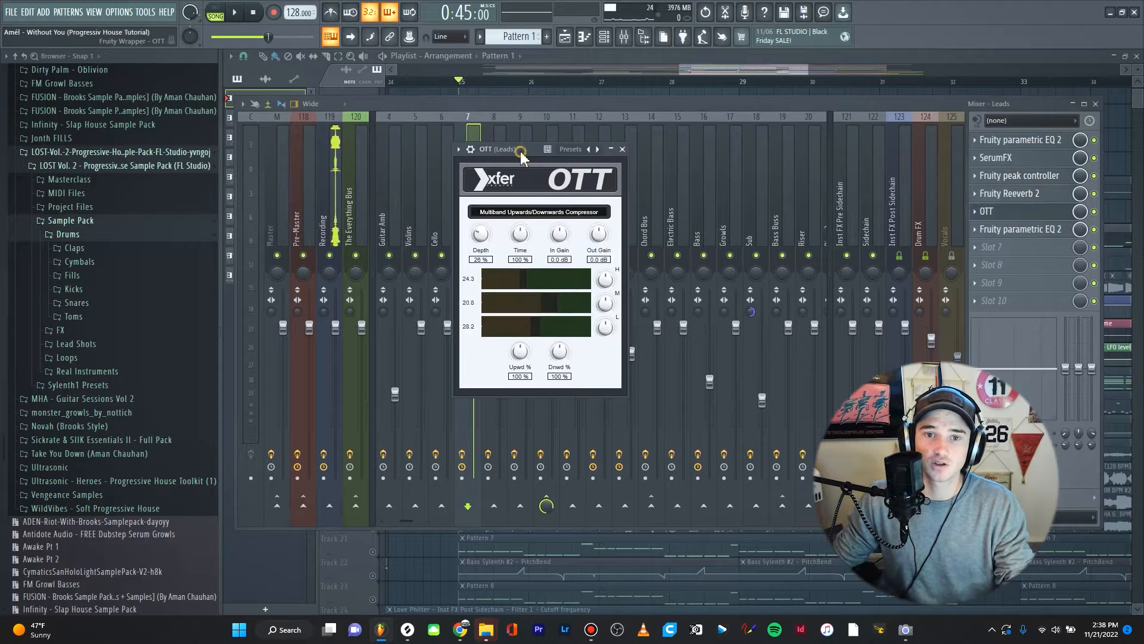
Examine the OTT compressor's depth and band settings on the Leads track, and close it.
drag(521, 154, 530, 148)
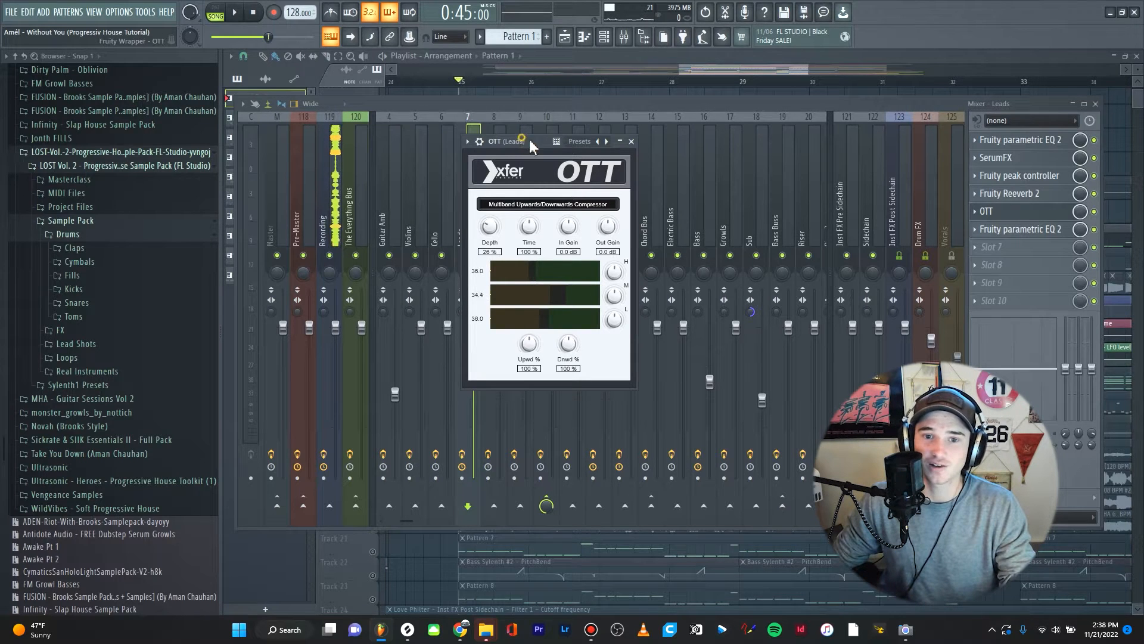
drag(524, 141, 539, 145)
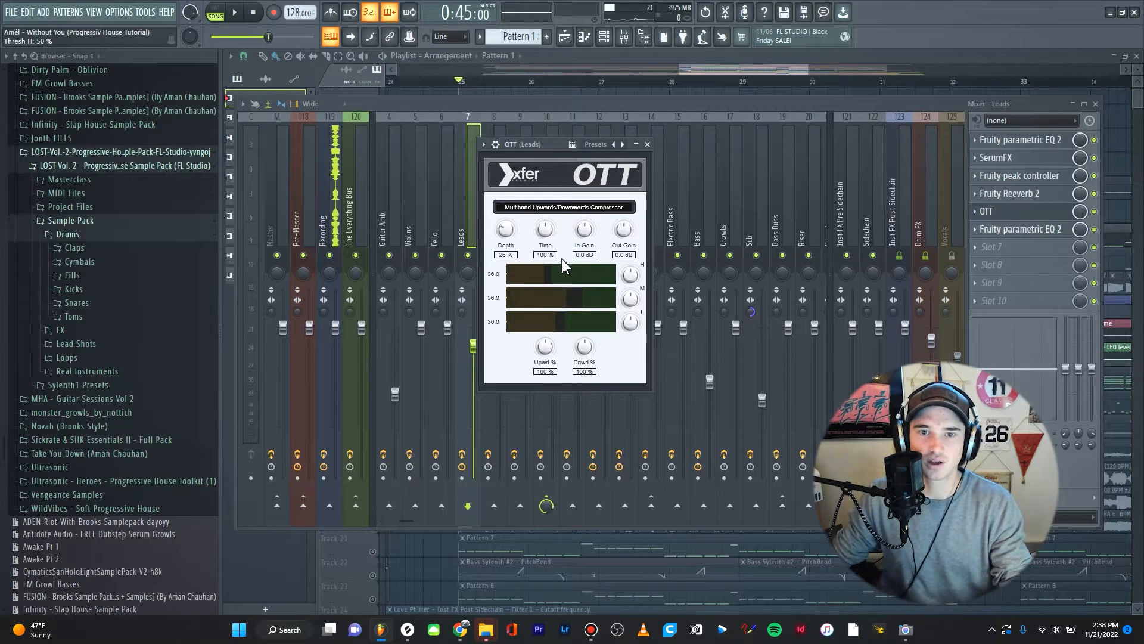
click(647, 144)
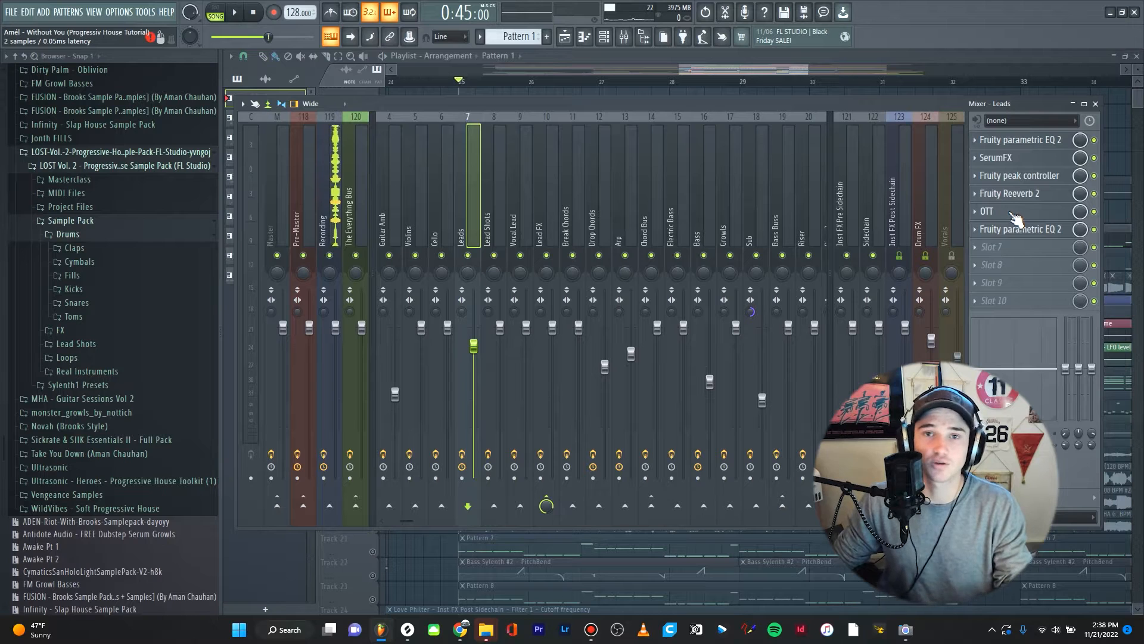
Revisit Fruity Reeverb 2 and OTT on the Leads track to review how the reverb feeds the compressor.
click(1013, 193)
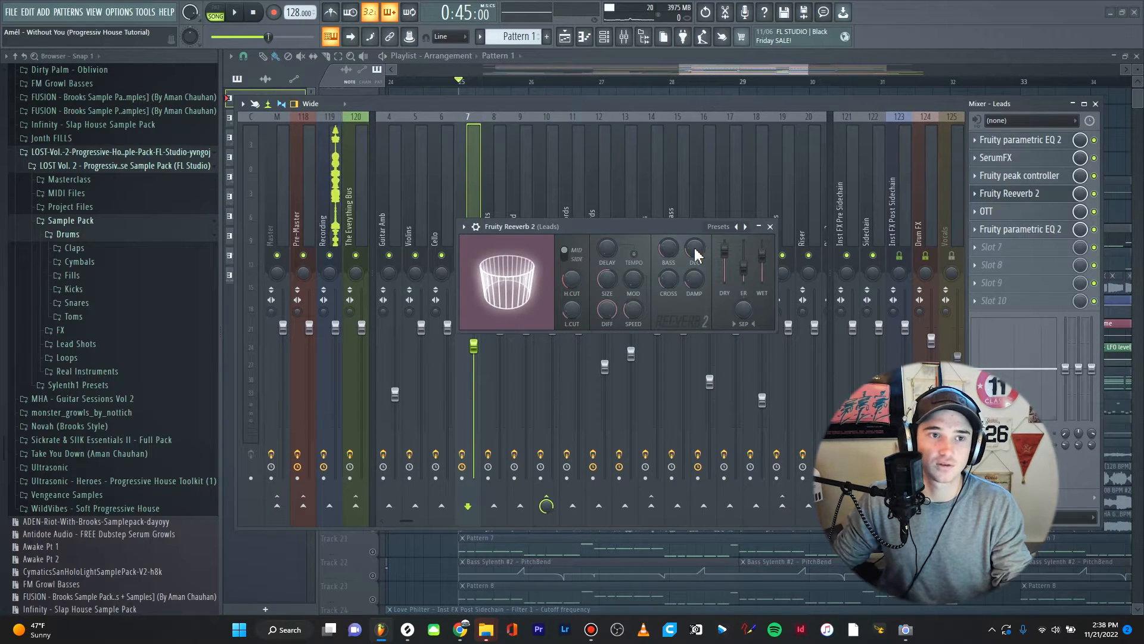
click(770, 226)
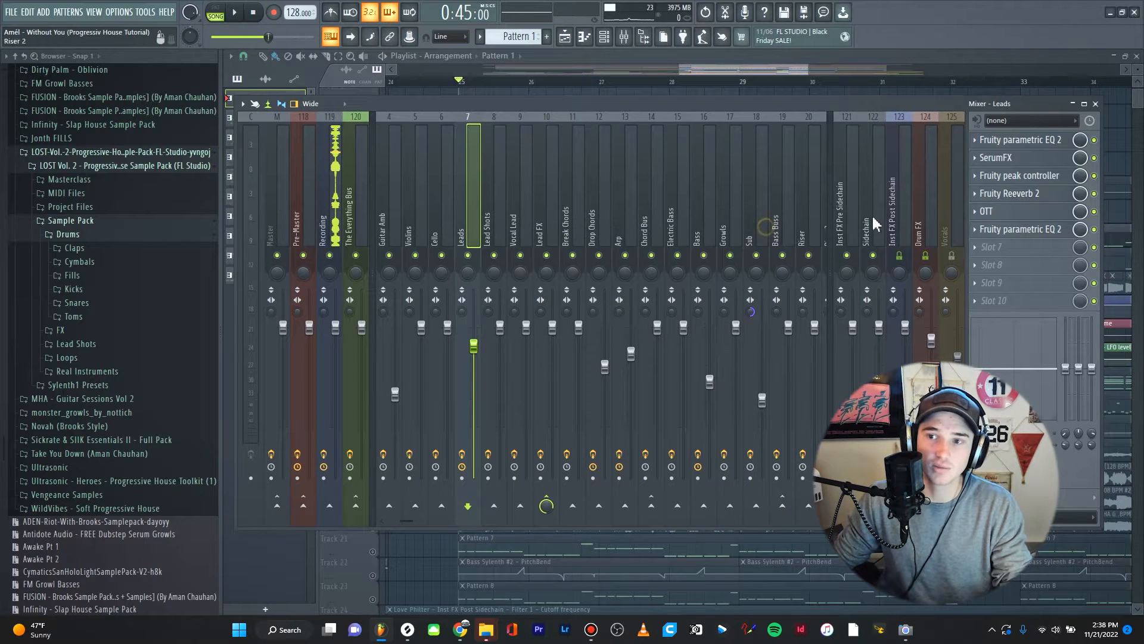
click(989, 213)
drag(546, 146, 564, 152)
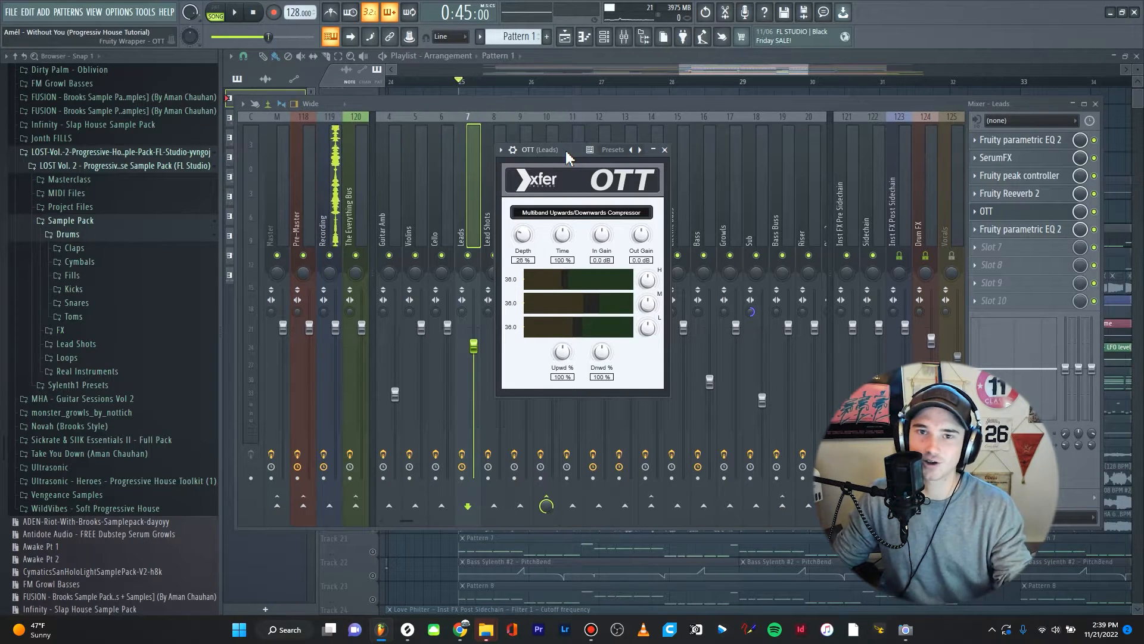
drag(566, 156, 577, 154)
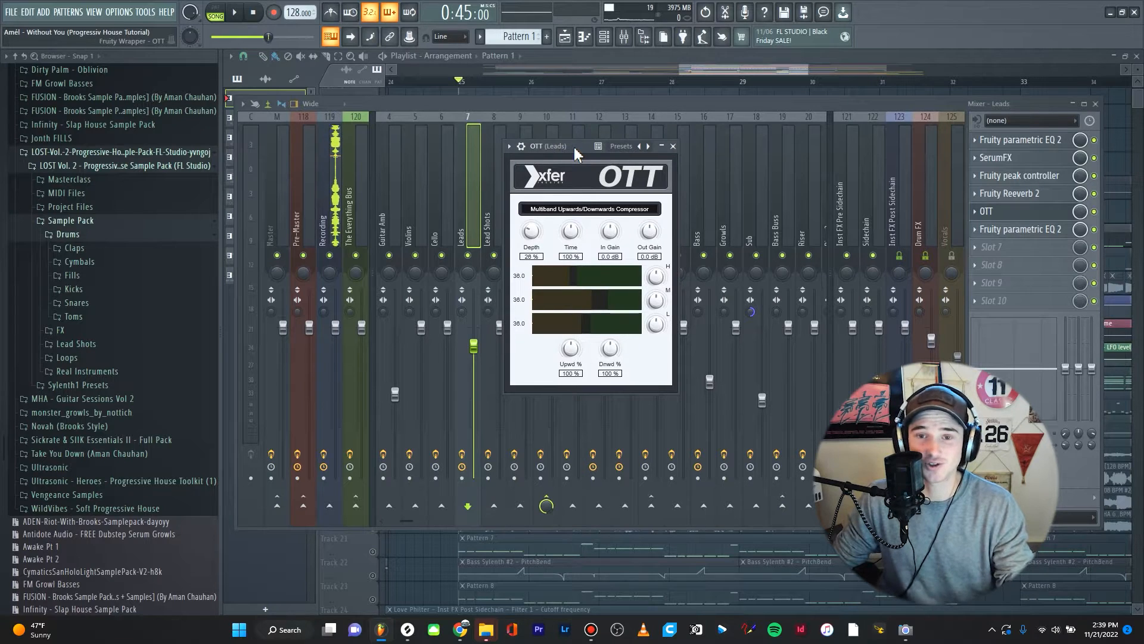
click(666, 150)
Examine the band 7 high shelf in the last Fruity Parametric EQ 2 on the Leads track, and close it.
mouse_move(618, 179)
mouse_down()
mouse_move(646, 184)
mouse_move(635, 172)
mouse_up()
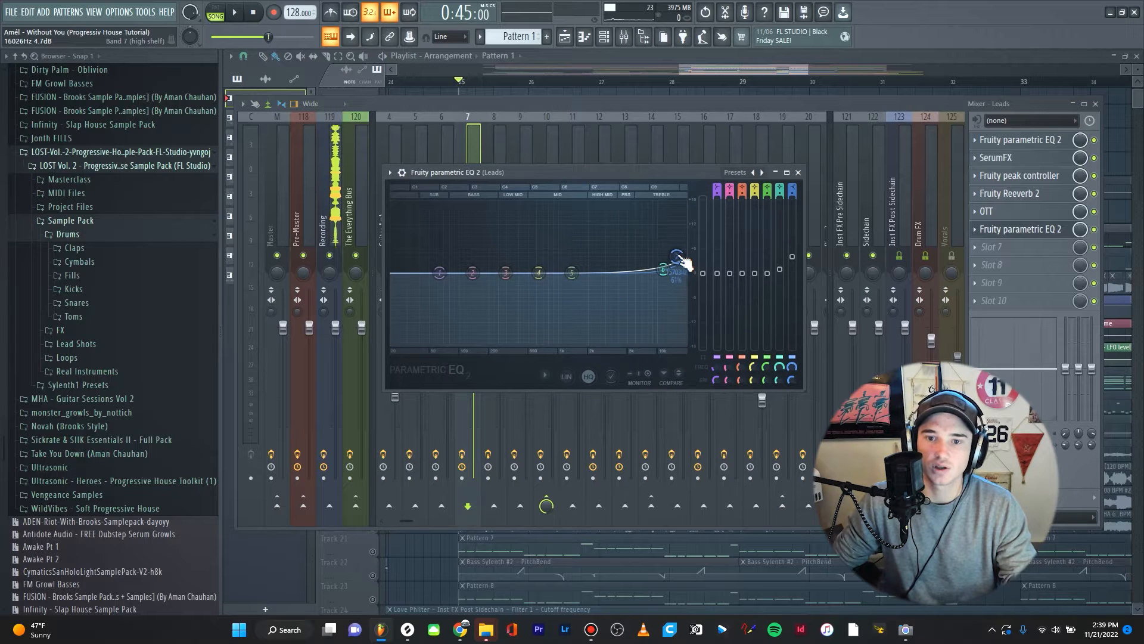
drag(681, 260, 690, 274)
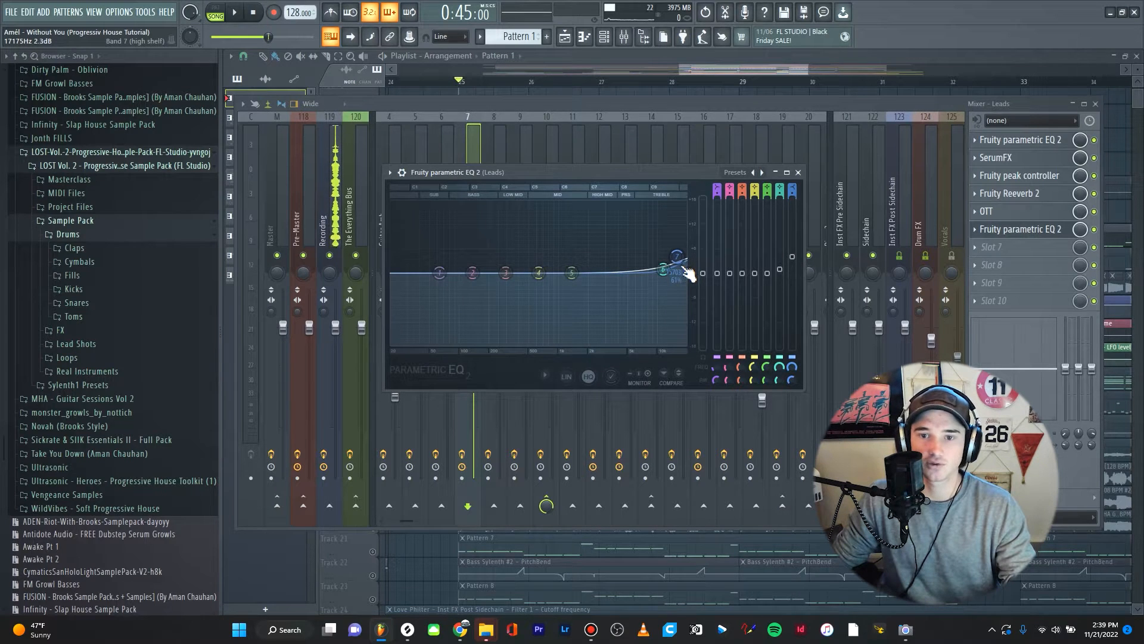
click(799, 172)
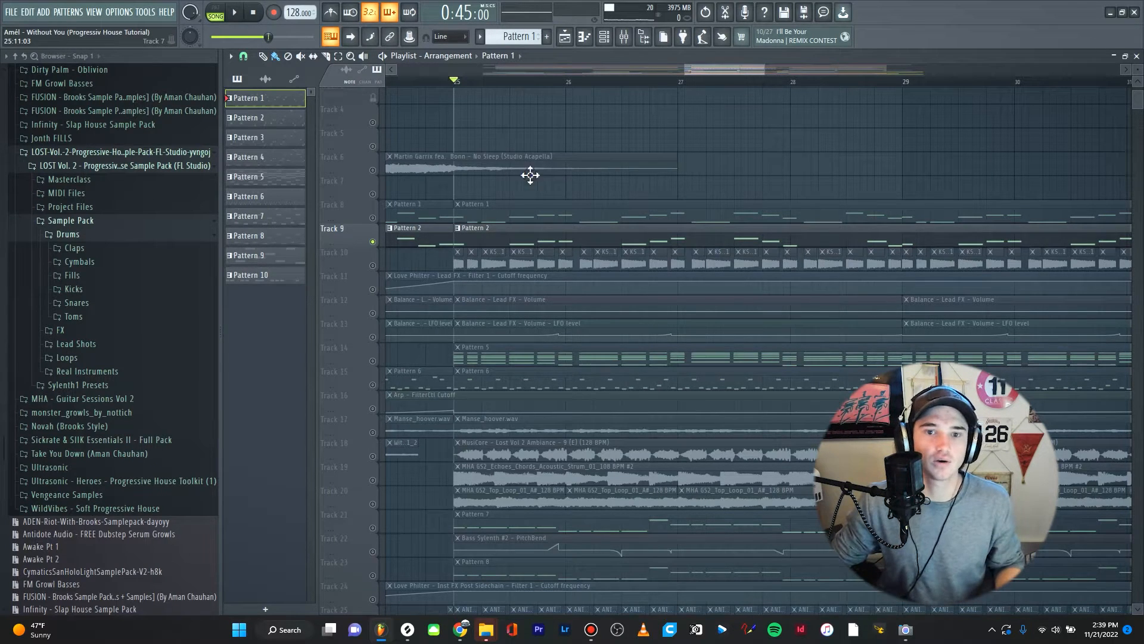
Select the Pattern 2 clip in the playlist and display its channels in the channel rack.
scroll(404, 229, up, 2)
click(545, 237)
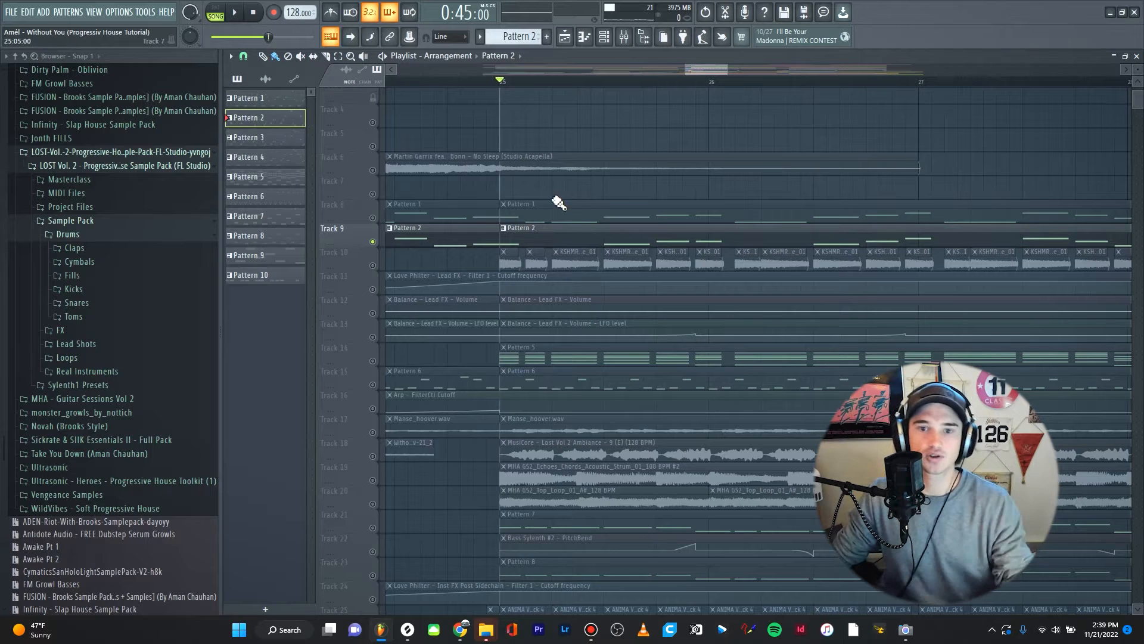
key(F6)
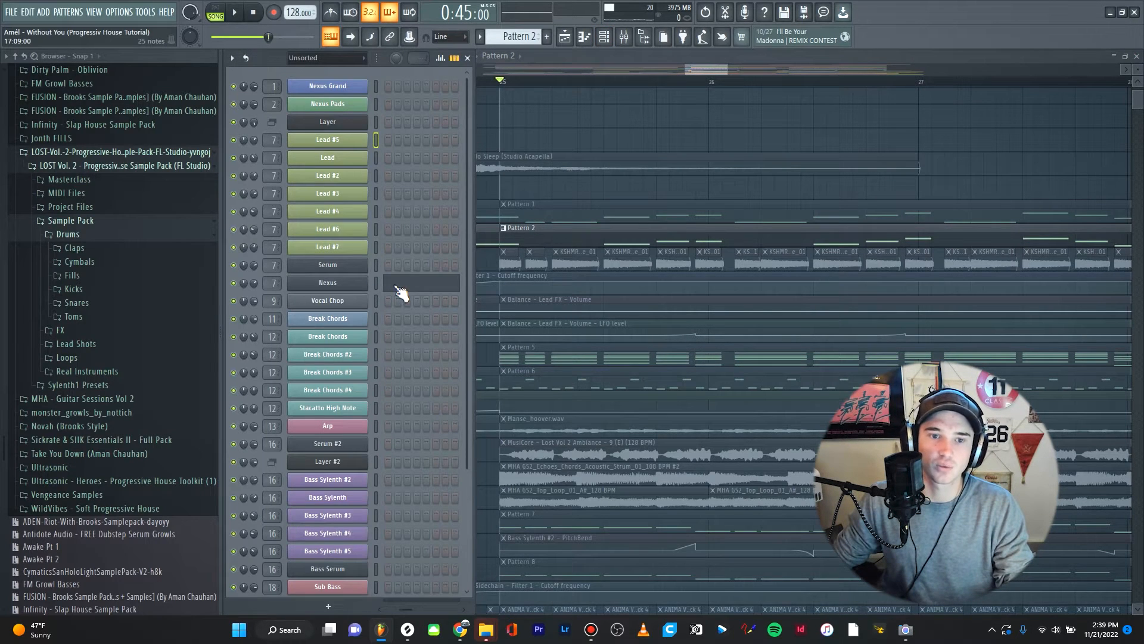
Open the Nexus lead layer, dismiss the update notice, audition its Spiccato preset with playback, and close the plugin.
click(358, 283)
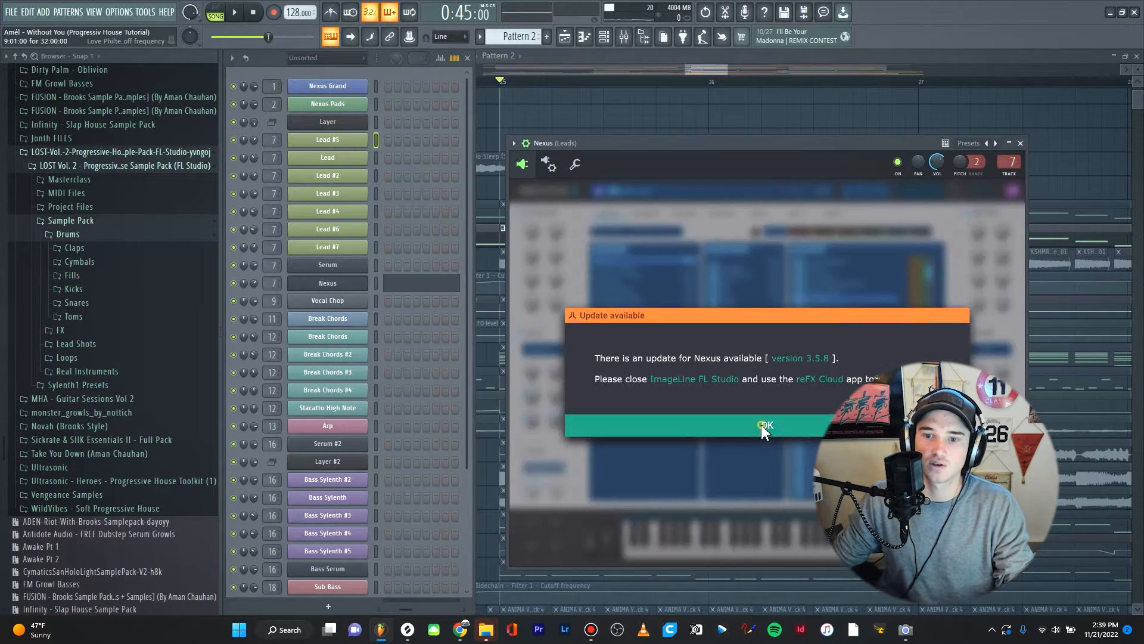
click(760, 424)
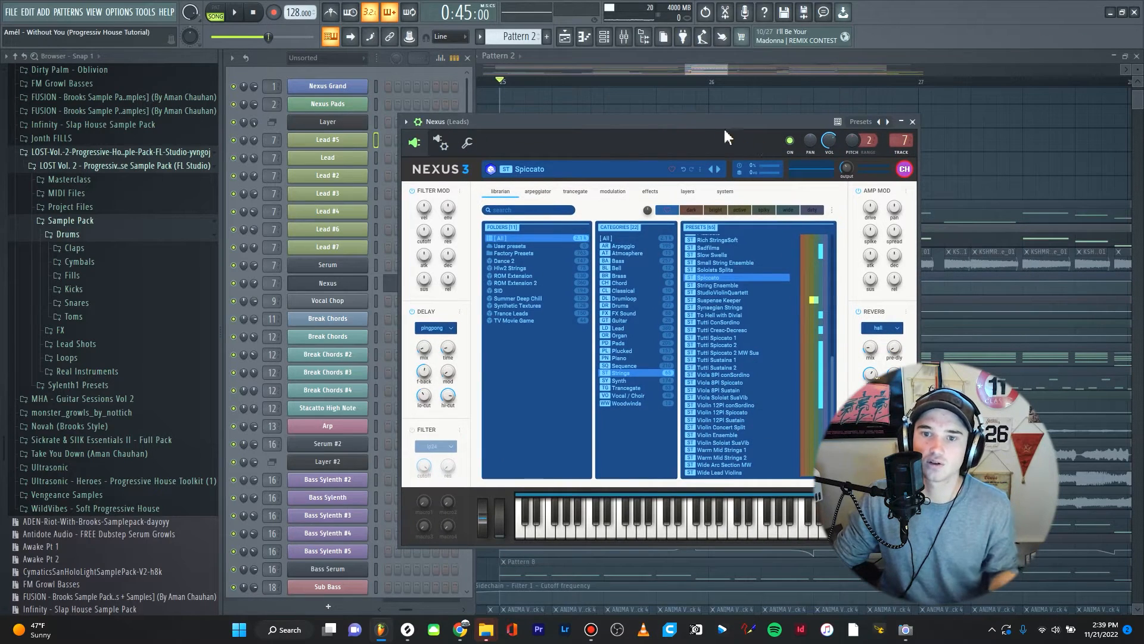
drag(686, 119, 700, 119)
key(space)
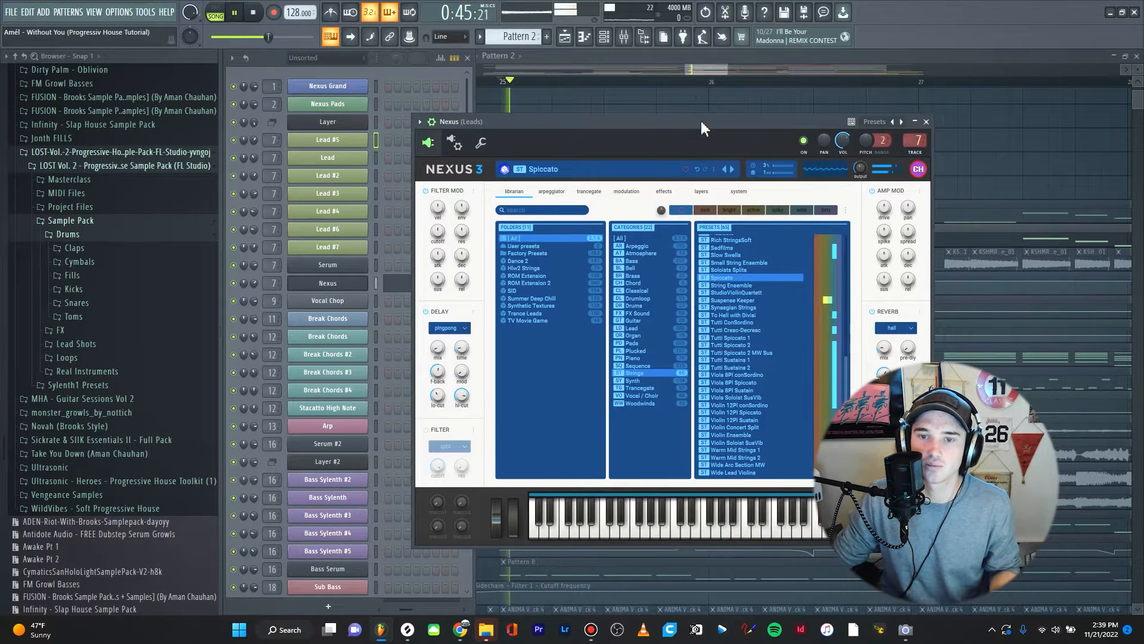
key(space)
click(926, 121)
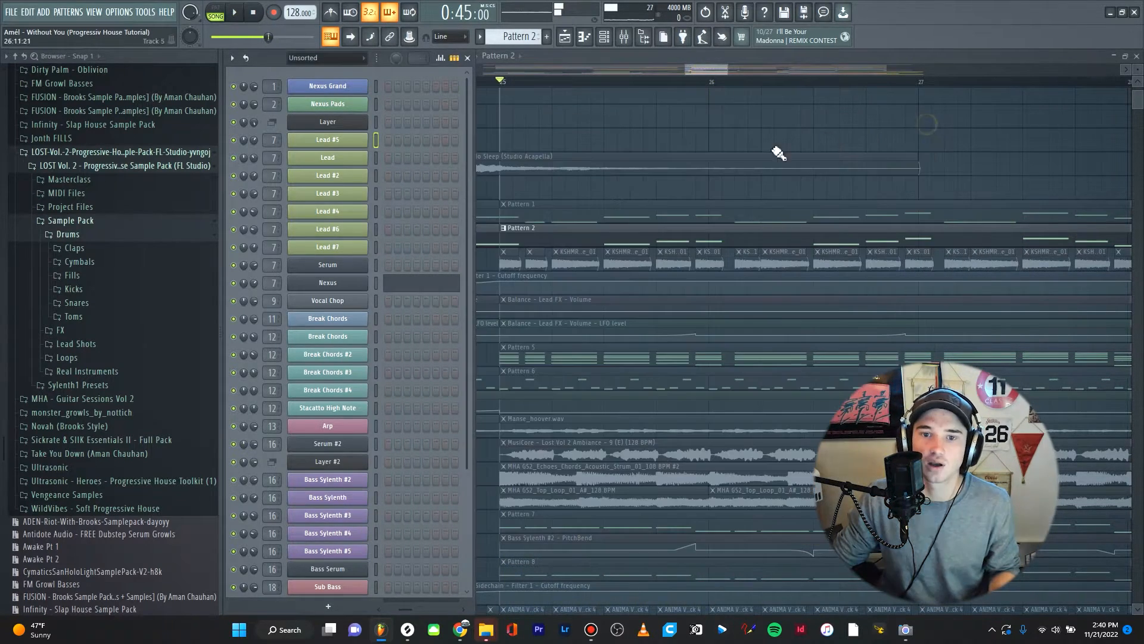
scroll(677, 209, down, 2)
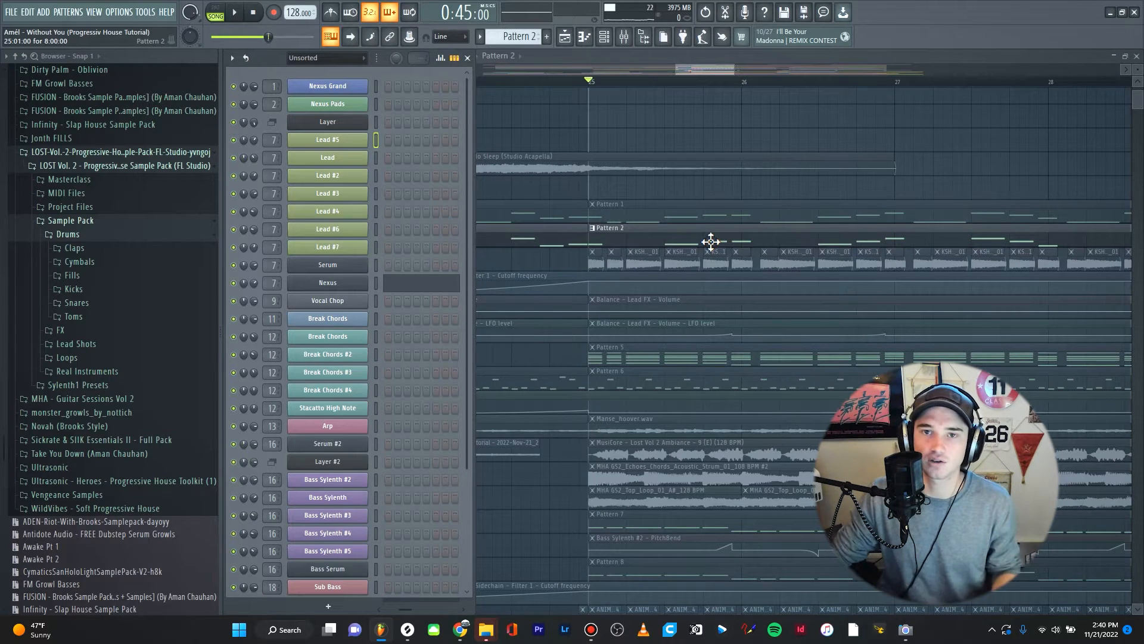
Inspect the KSHMR_White_Noise_01 audio clip's waveform and settings from Track 10 in the playlist, and close its window.
click(702, 225)
scroll(701, 224, up, 3)
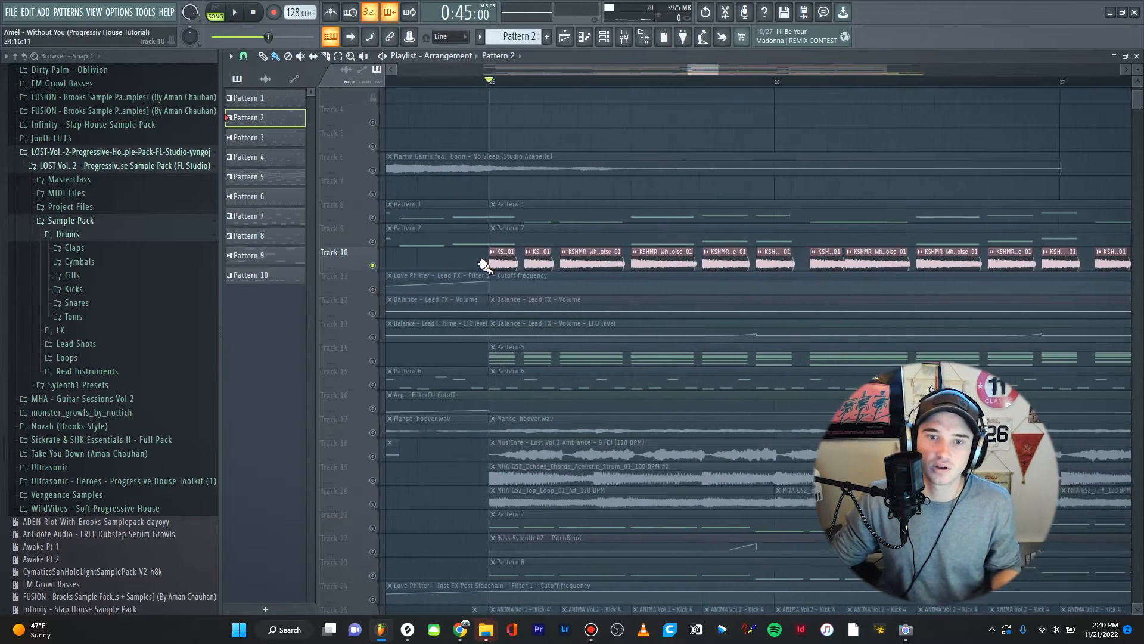
double_click(518, 259)
drag(485, 173, 640, 140)
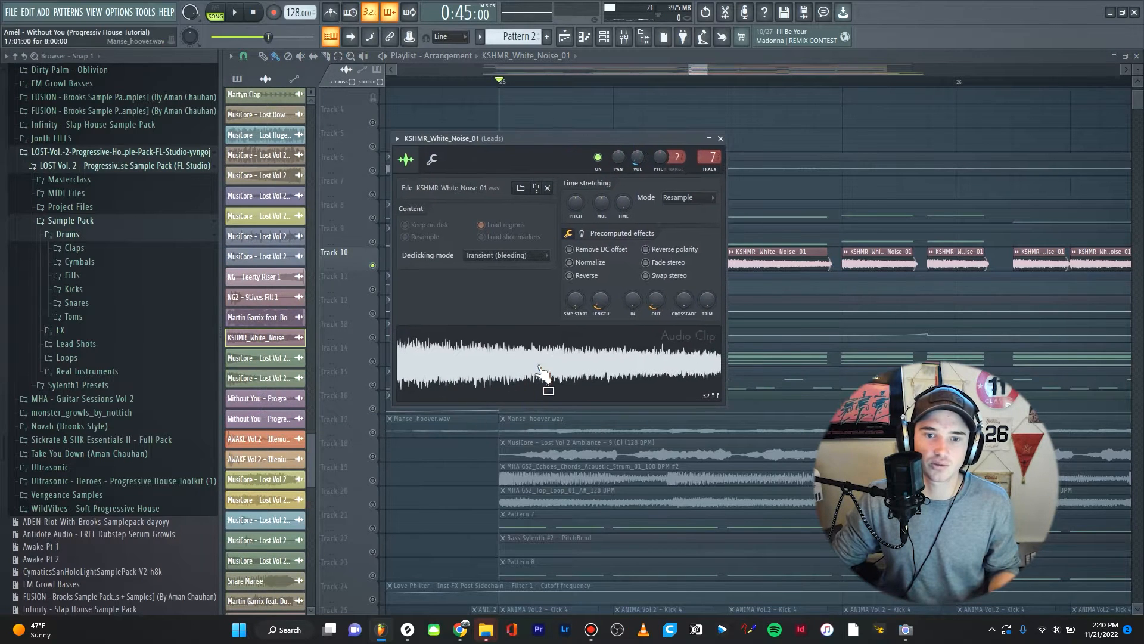
click(721, 139)
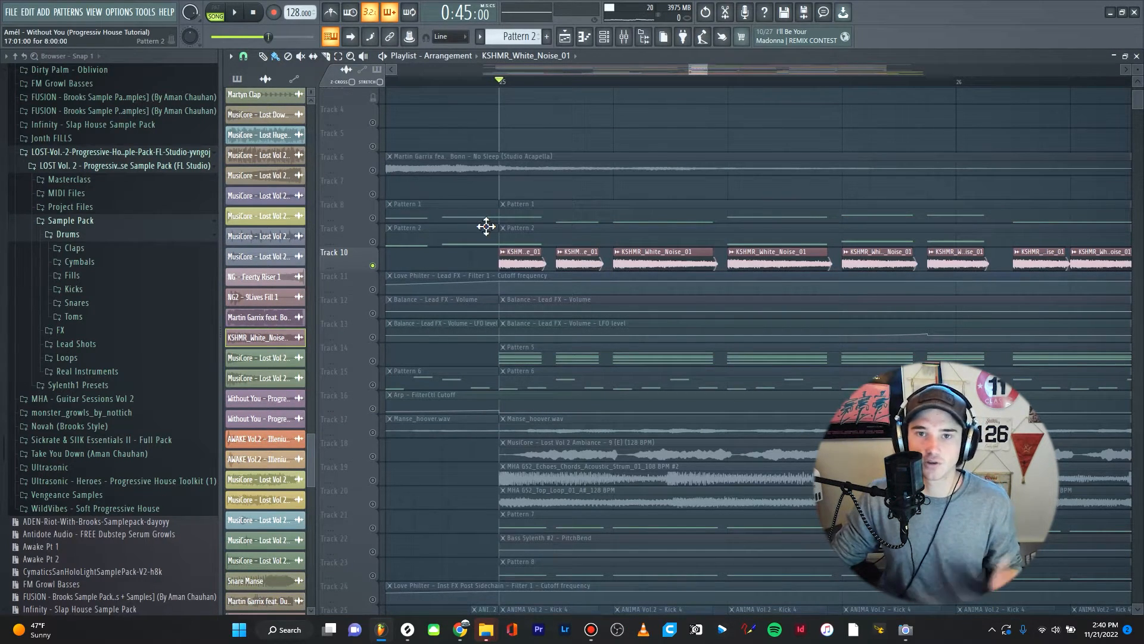
Unmute playlist Tracks 8, 9, 11, 12 and 13 alongside the white noise track.
click(372, 241)
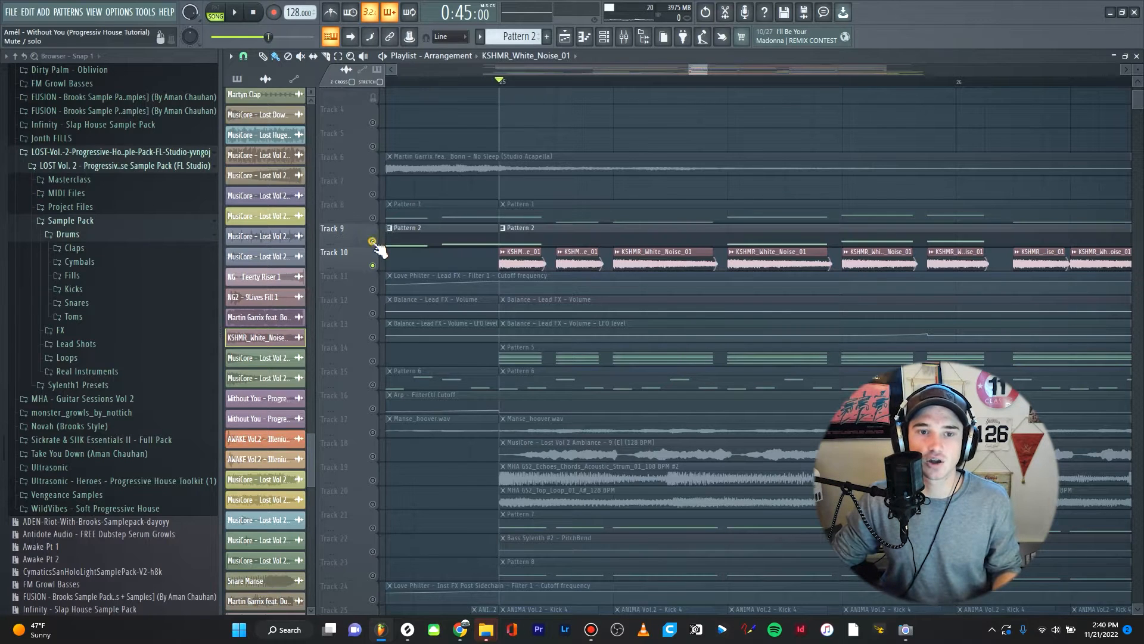
click(373, 217)
click(372, 289)
click(373, 312)
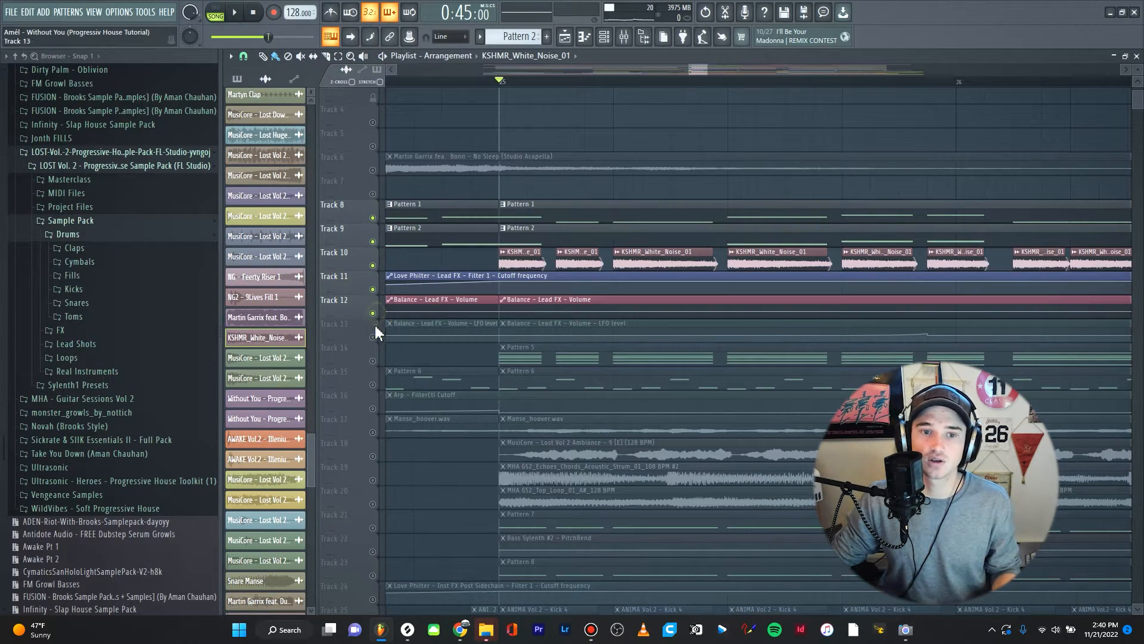
click(372, 336)
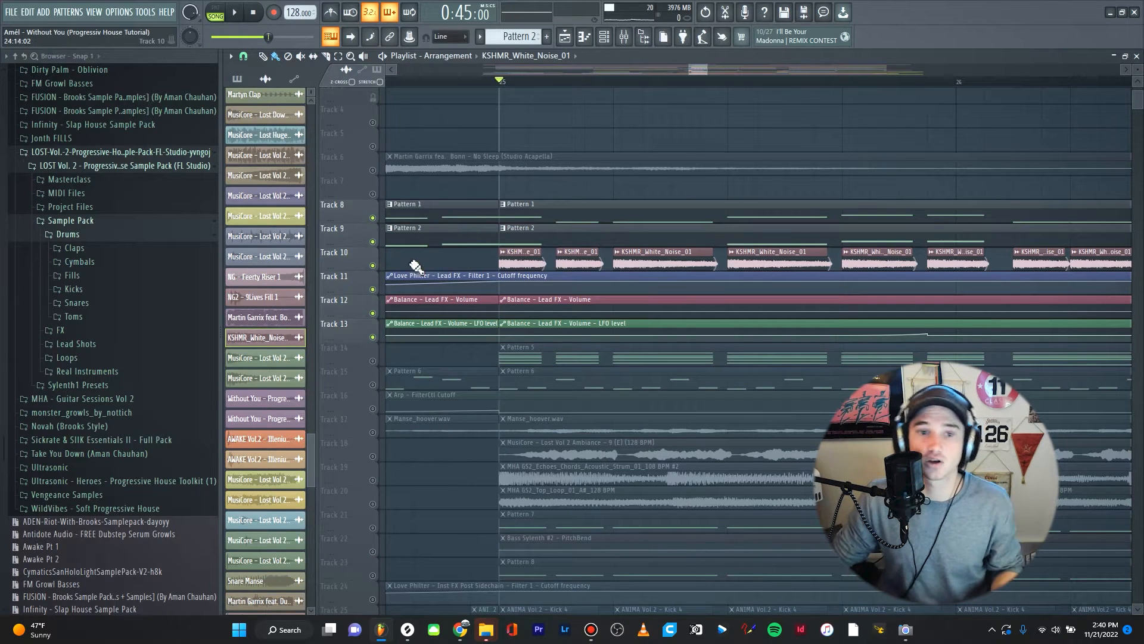
Mute the white noise on Track 10 and audition the lead patterns without it from bar 25.
click(372, 265)
scroll(446, 254, up, 2)
scroll(445, 254, down, 2)
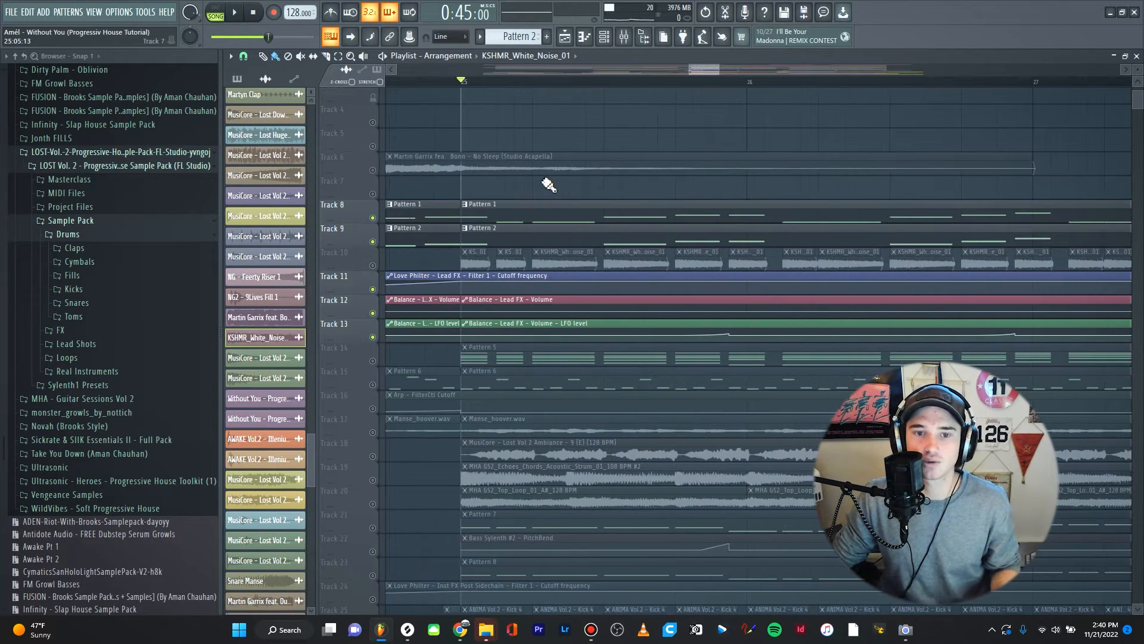
key(space)
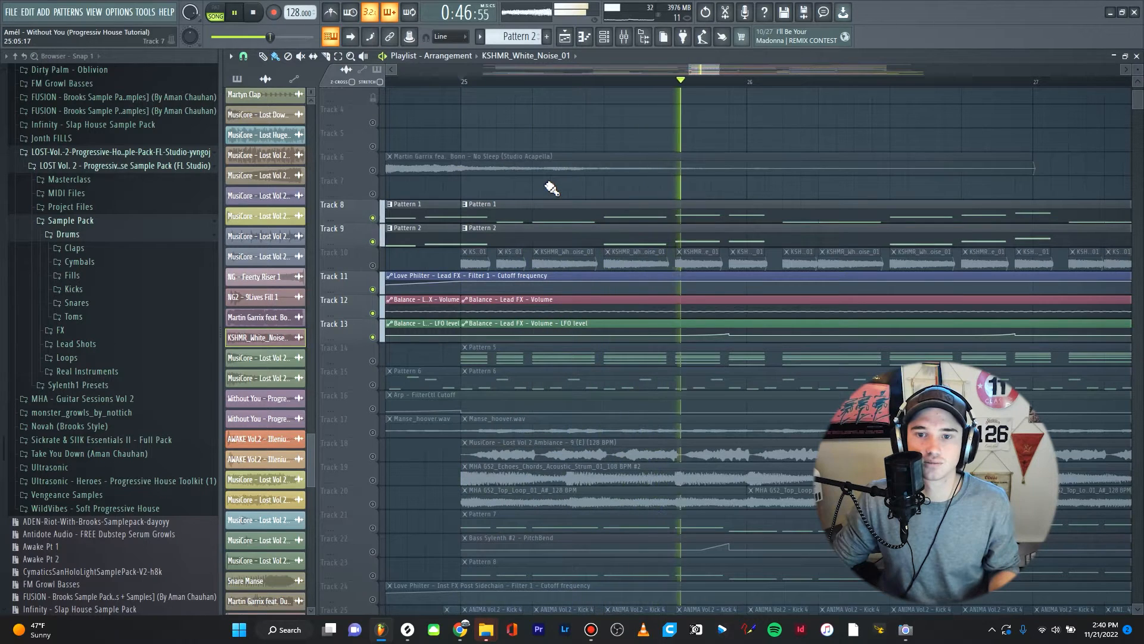
key(space)
Unmute Track 10 and replay the leads from bar 25 with the white noise included.
click(372, 265)
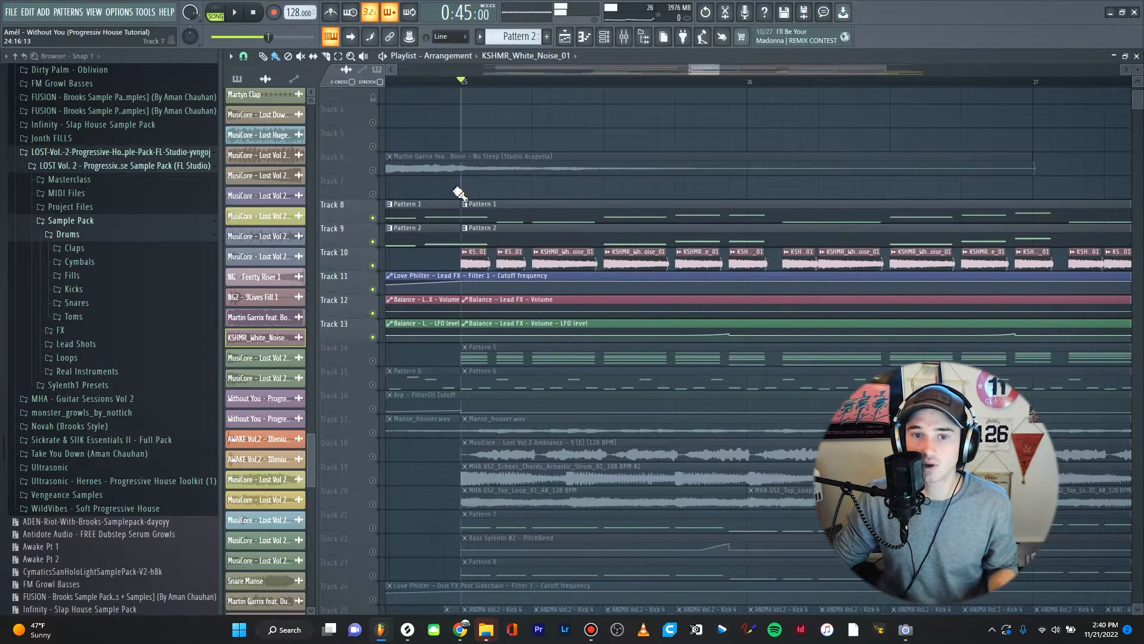
scroll(460, 192, up, 1)
key(space)
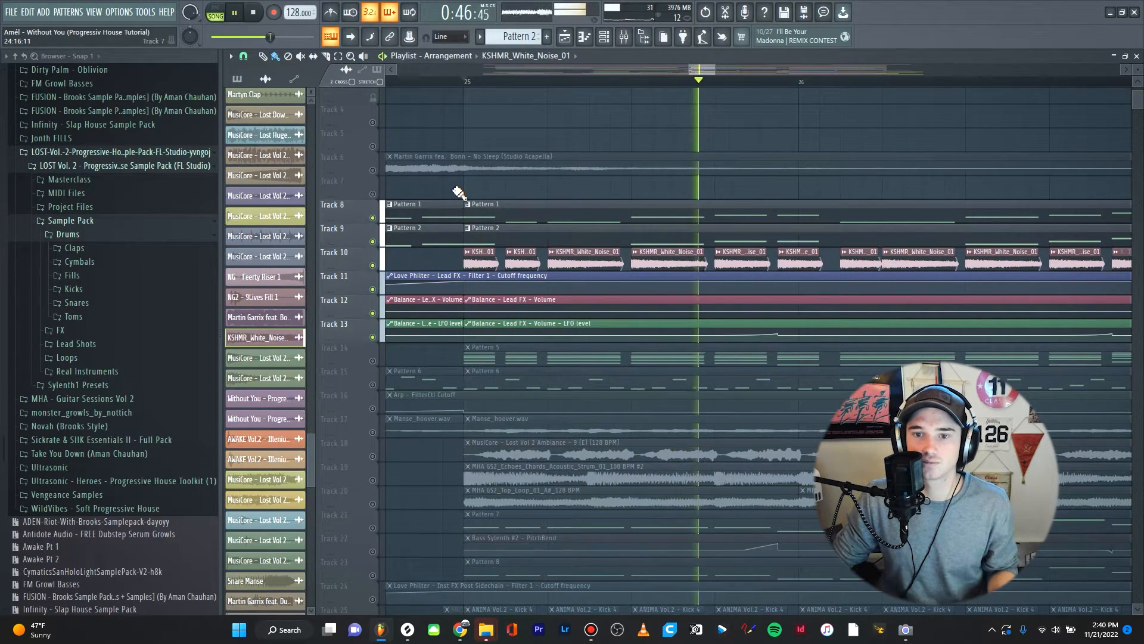
key(space)
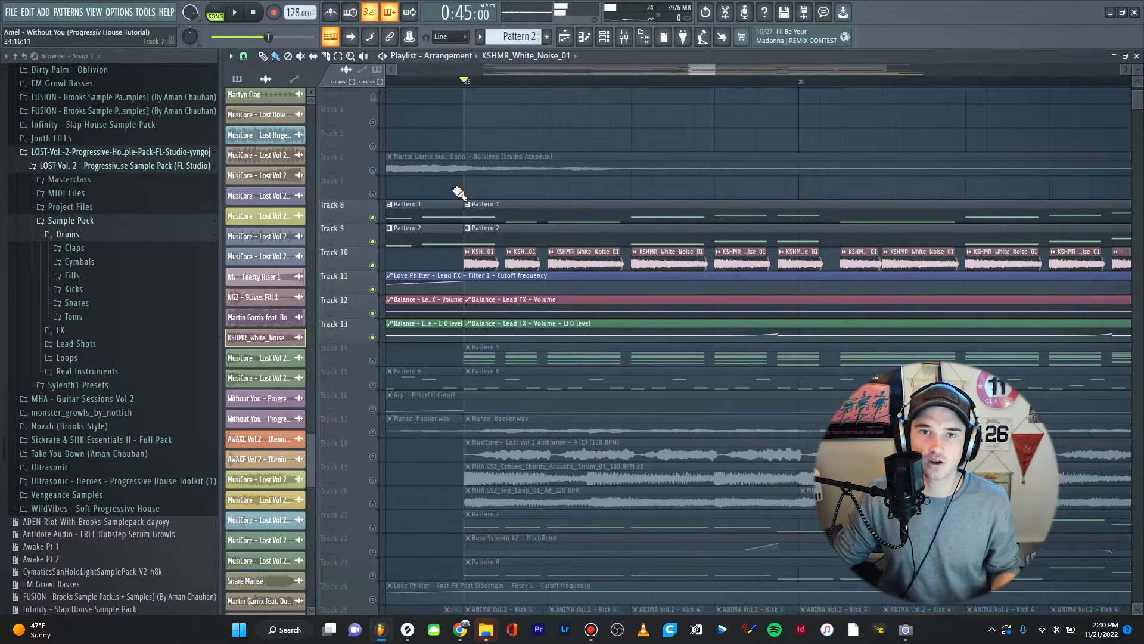
Disable the LFO in the Balance - Lead FX - Volume automation on Track 12 and inspect the volume dip before bar 26.
scroll(455, 192, down, 3)
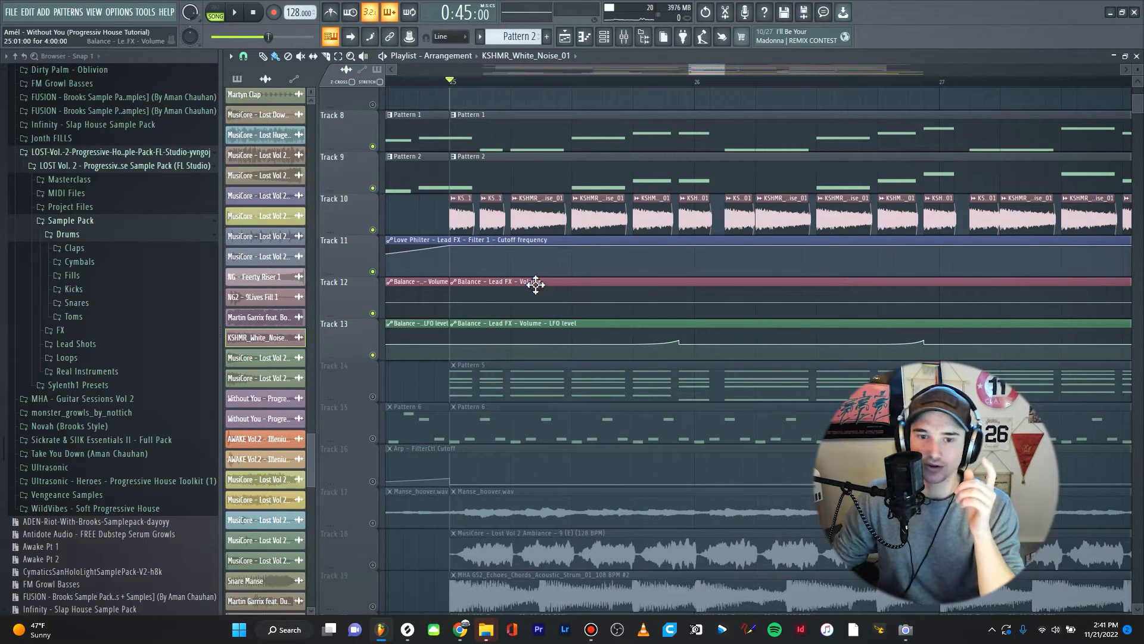
double_click(472, 280)
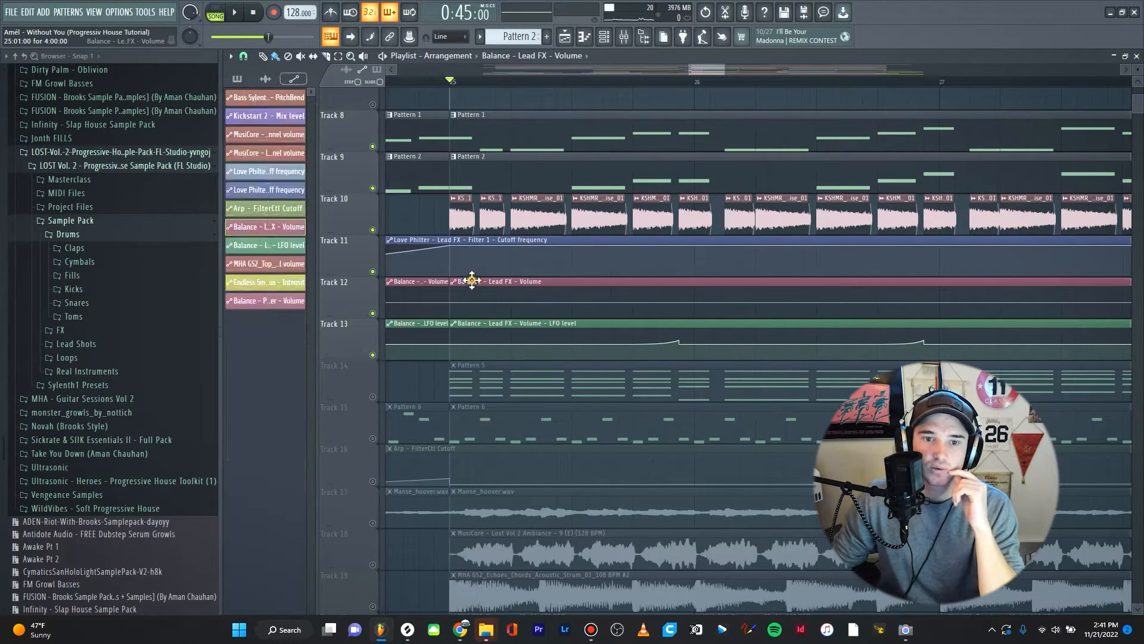
click(312, 158)
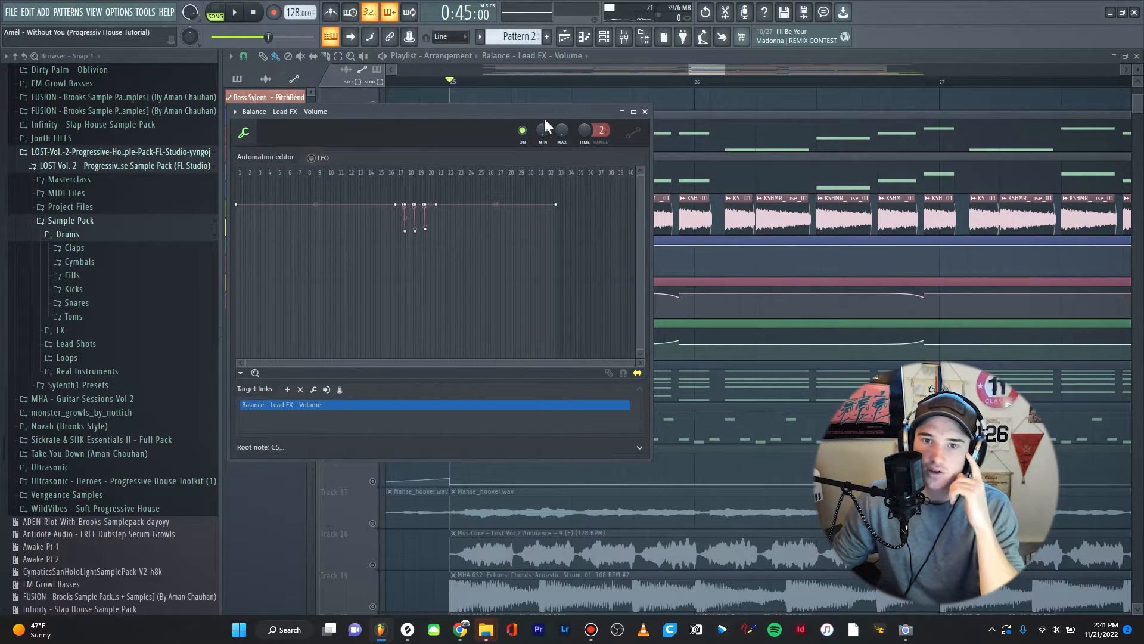
click(645, 111)
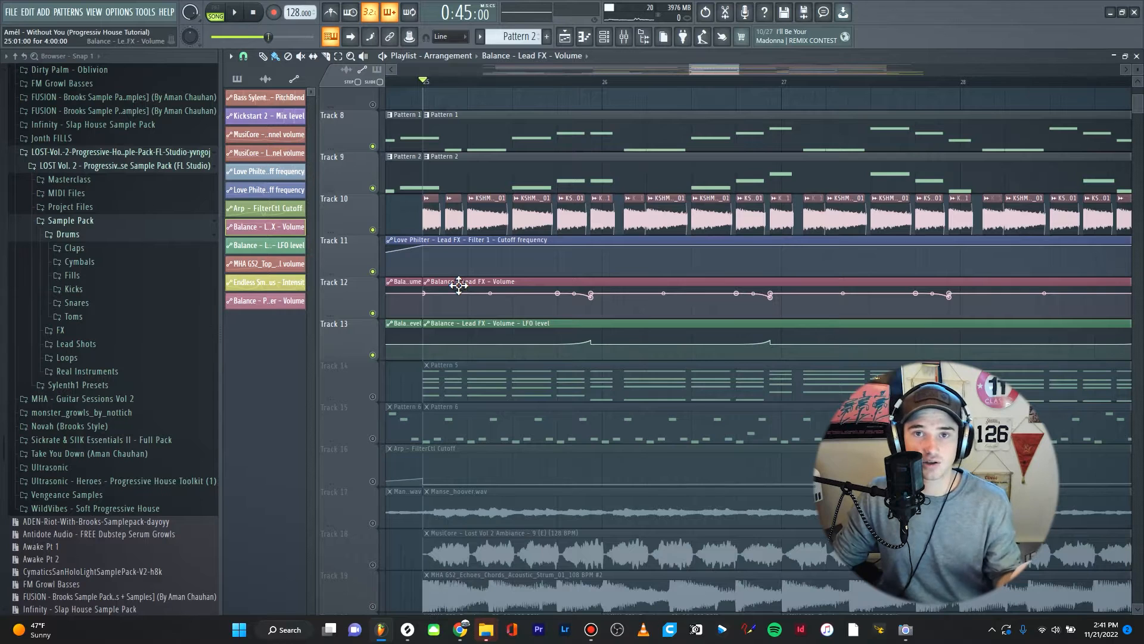
scroll(539, 295, up, 3)
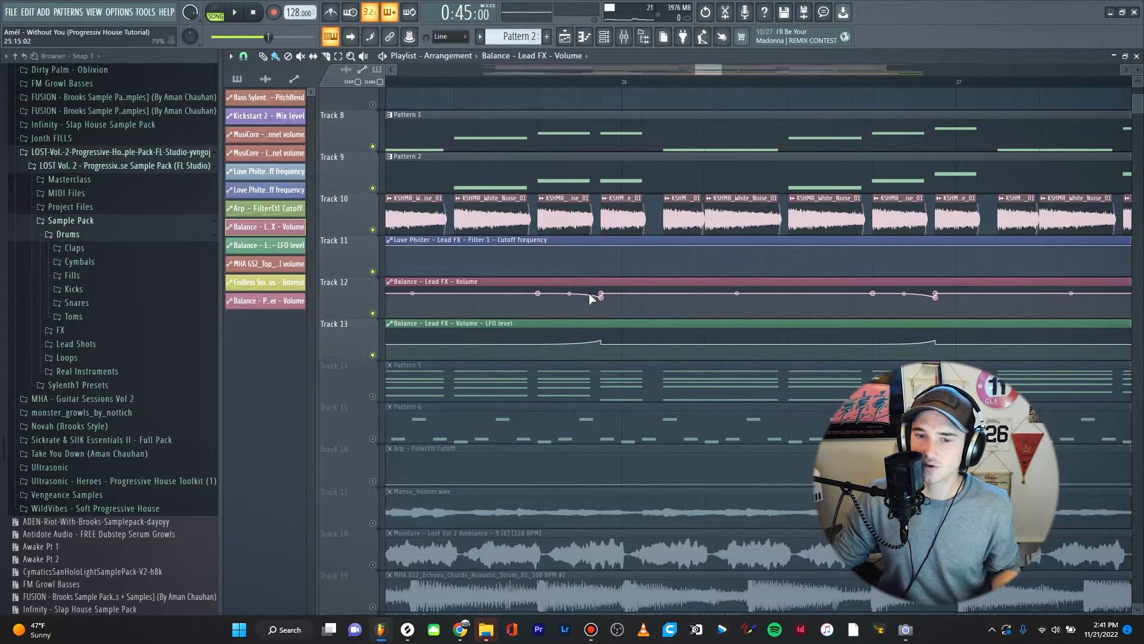
click(543, 81)
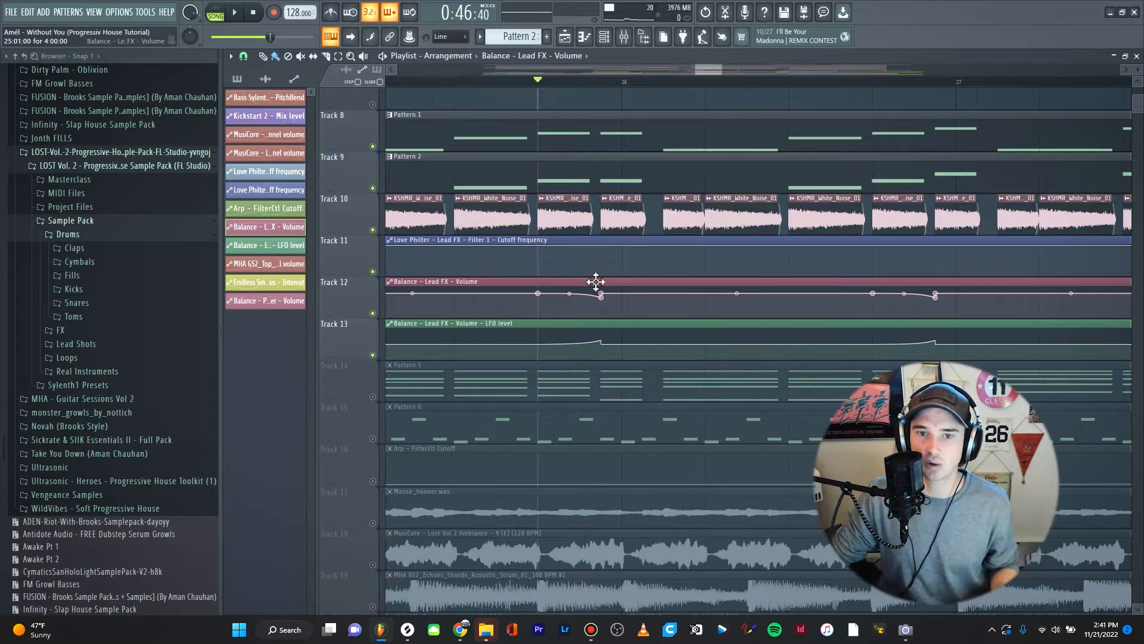
Re-enable the LFO in the Balance - Lead FX - Volume automation clip and close its settings.
scroll(603, 273, down, 2)
double_click(514, 283)
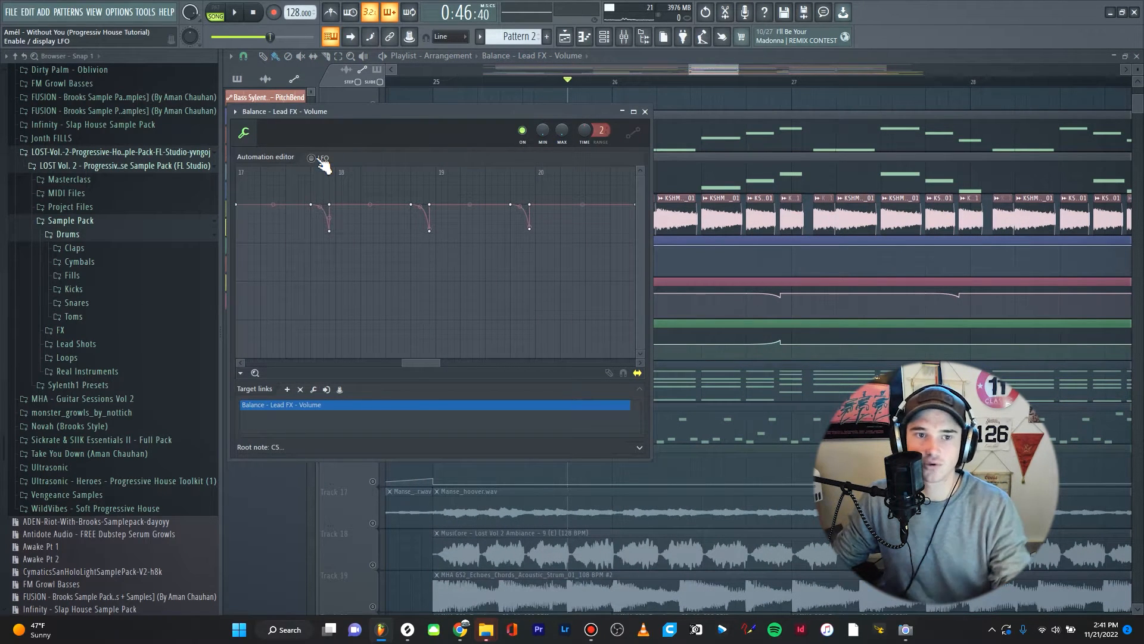
drag(348, 113, 370, 114)
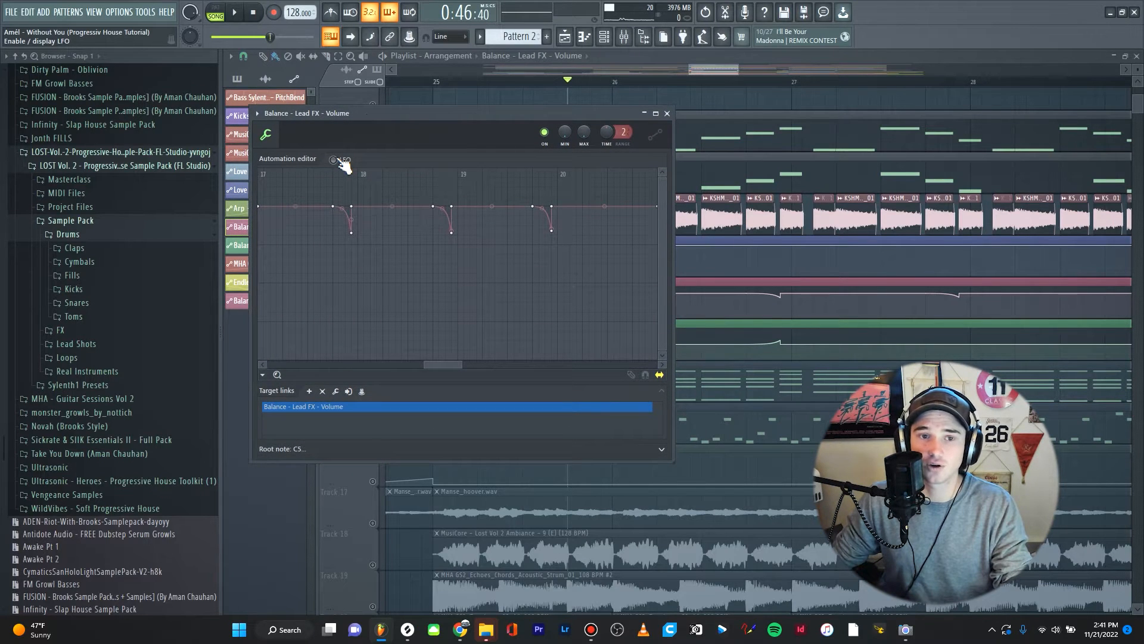
click(341, 161)
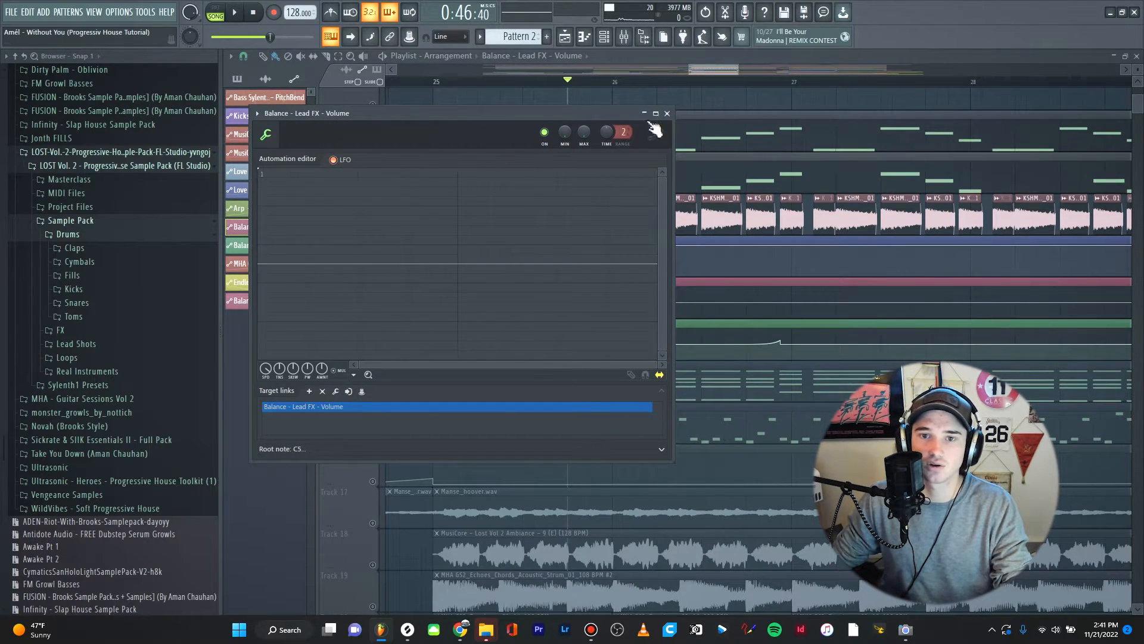
click(667, 113)
Raise the LFO level automation peak just before bar 26 on Track 13 to exaggerate the effect.
scroll(594, 315, up, 2)
scroll(595, 316, up, 1)
scroll(587, 345, up, 2)
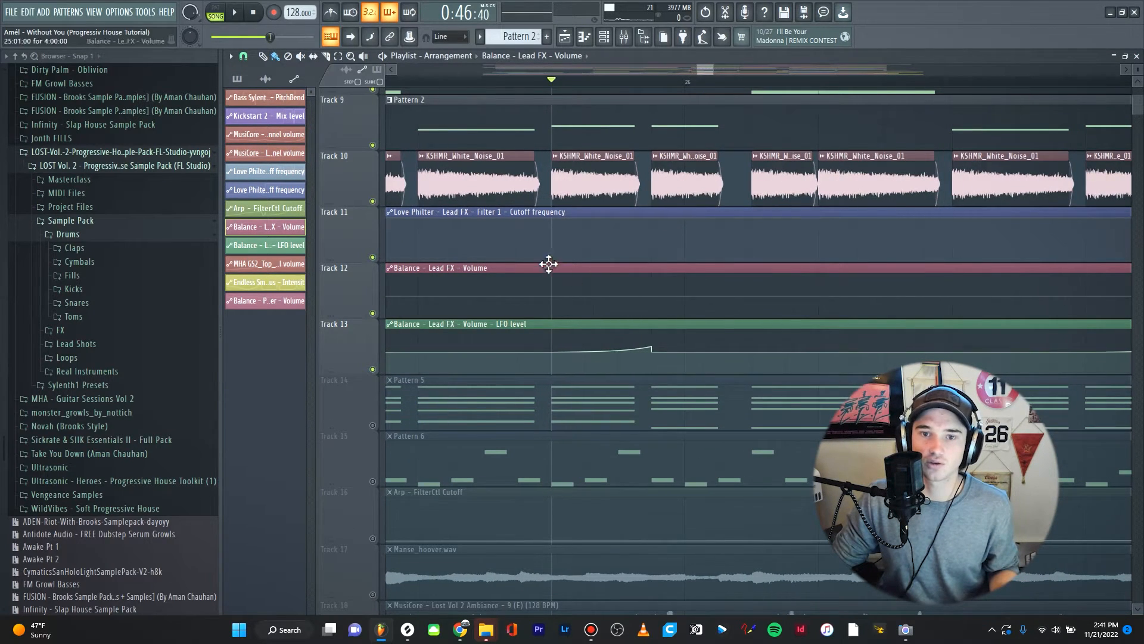
scroll(546, 266, down, 3)
scroll(552, 298, up, 3)
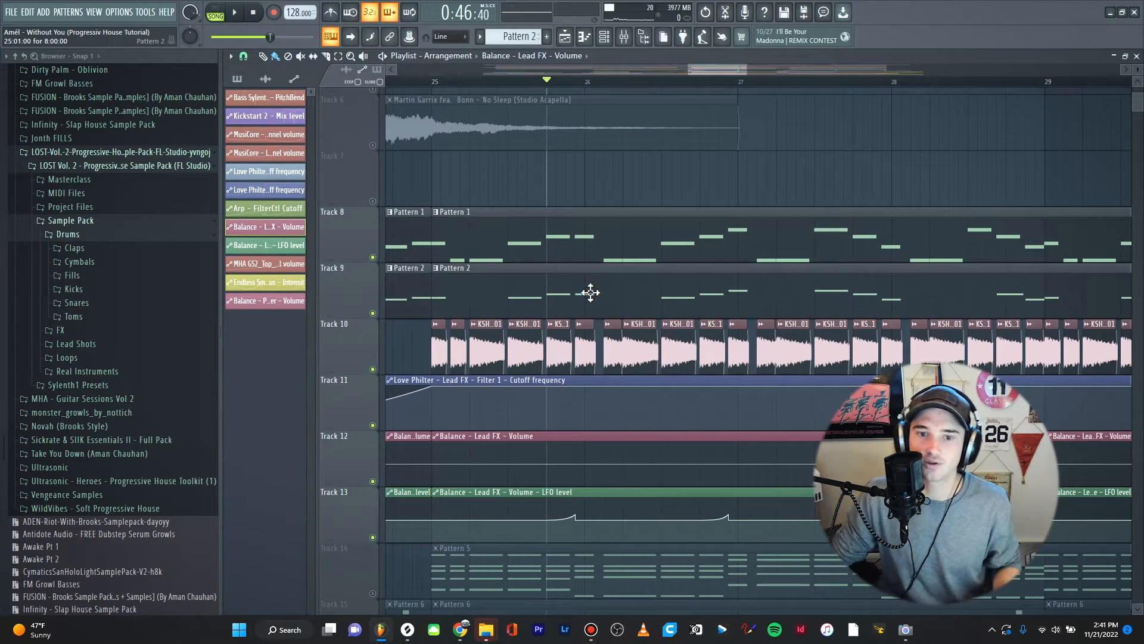
scroll(552, 333, up, 3)
scroll(628, 279, down, 5)
scroll(628, 278, up, 4)
drag(626, 463, 624, 446)
scroll(634, 398, down, 3)
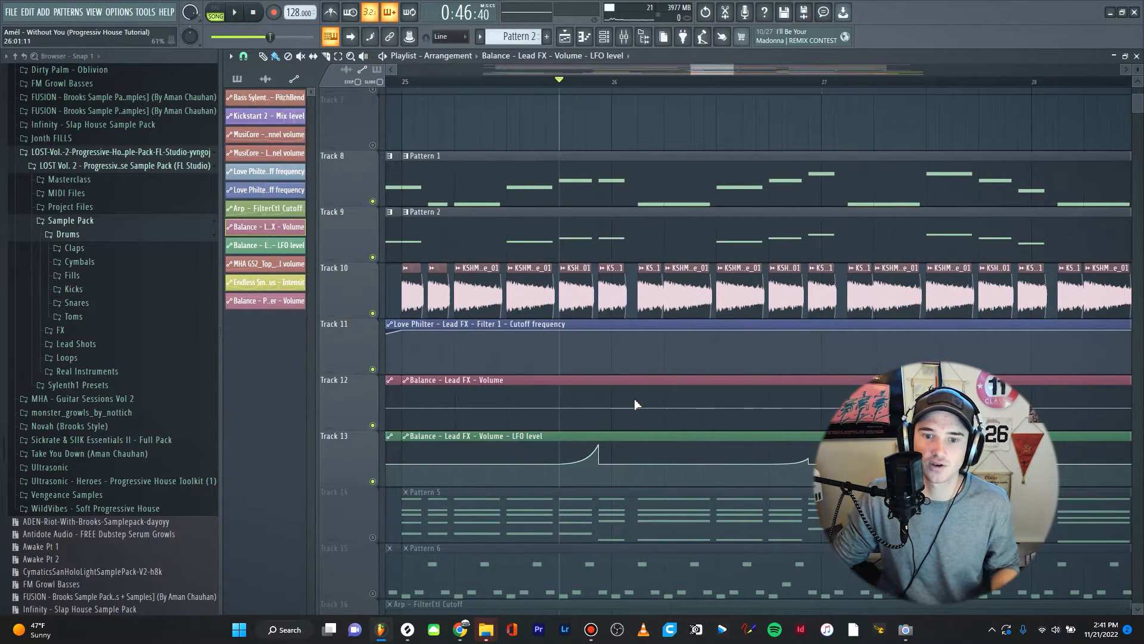
Play the leads from the middle of bar 25 twice to hear the exaggerated LFO level rise.
scroll(608, 388, down, 2)
scroll(581, 371, up, 2)
click(488, 80)
key(space)
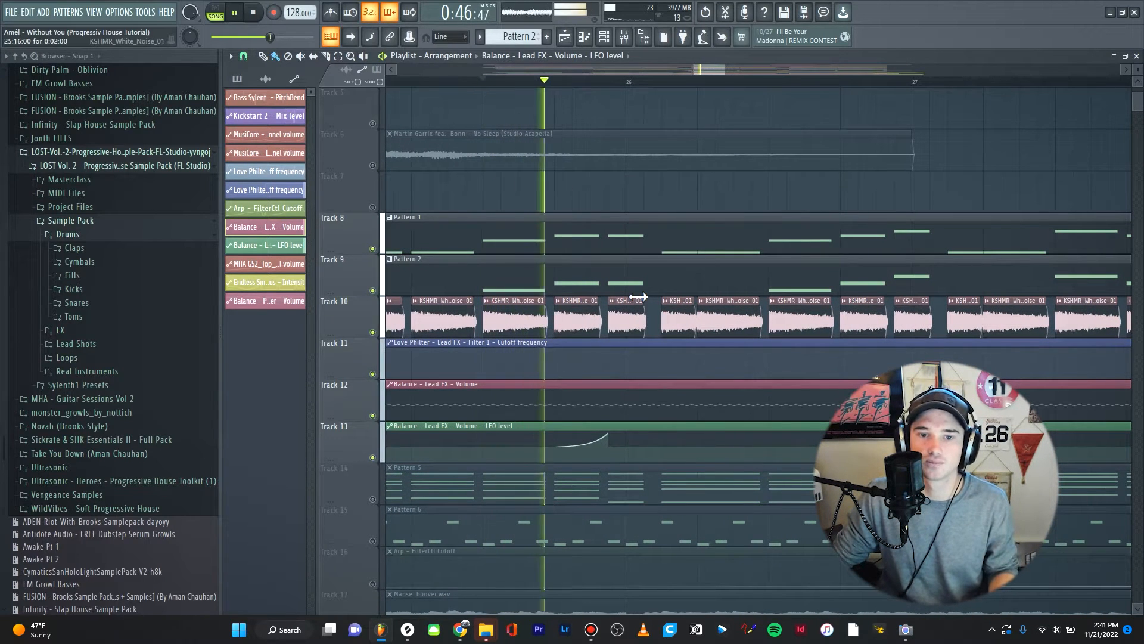
key(space)
key(space)
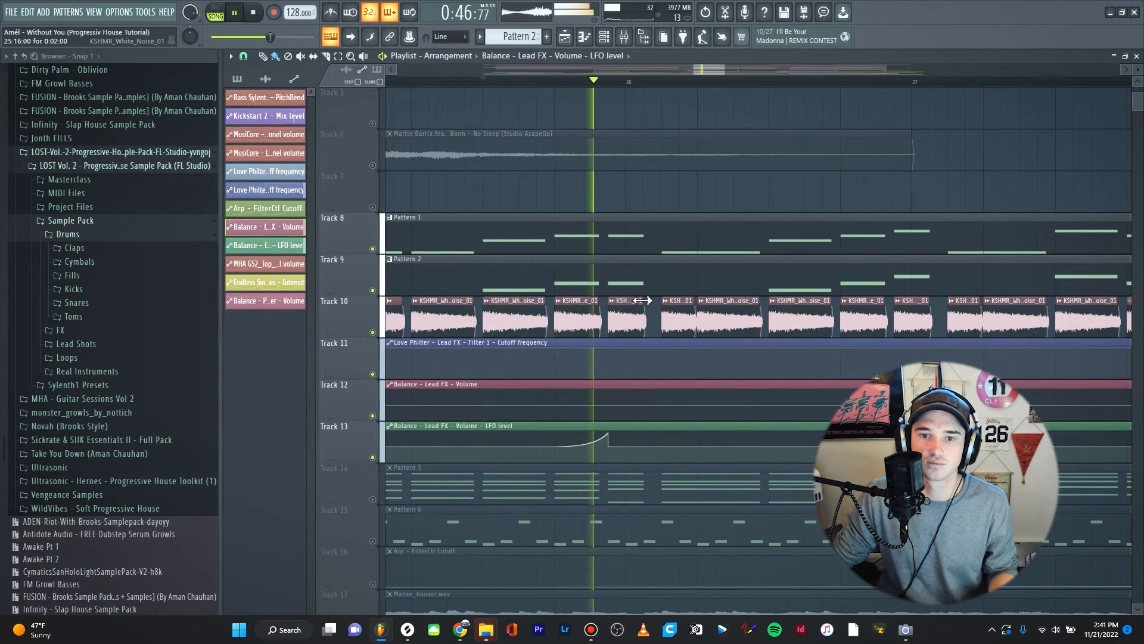
key(space)
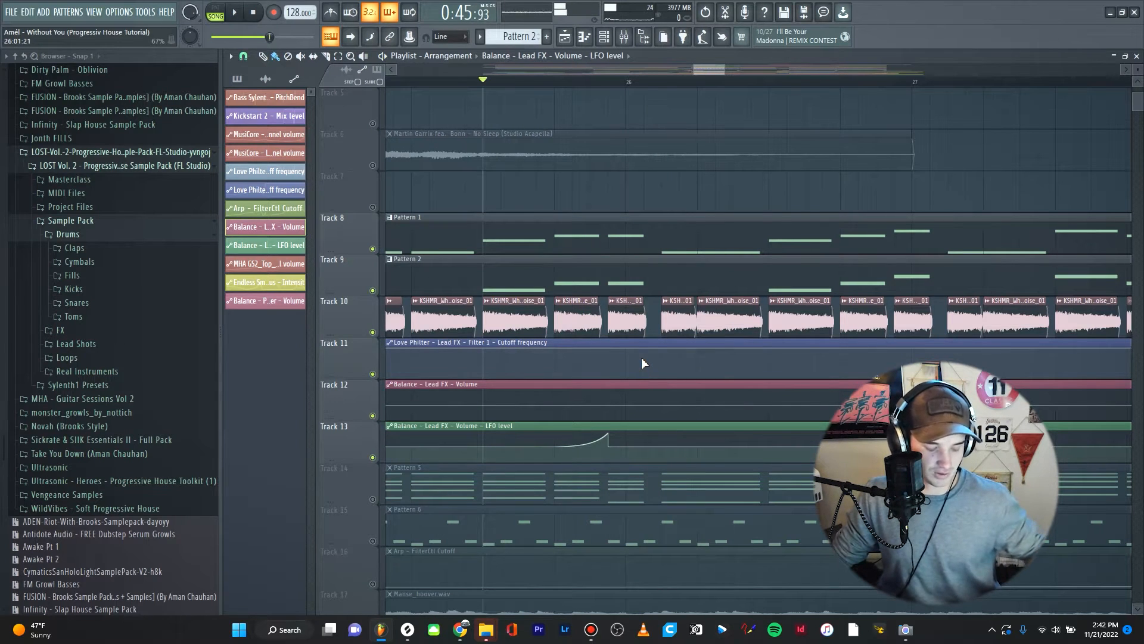
Undo the LFO level automation point move and replay the passage leading into bar 26.
key(ctrl+z)
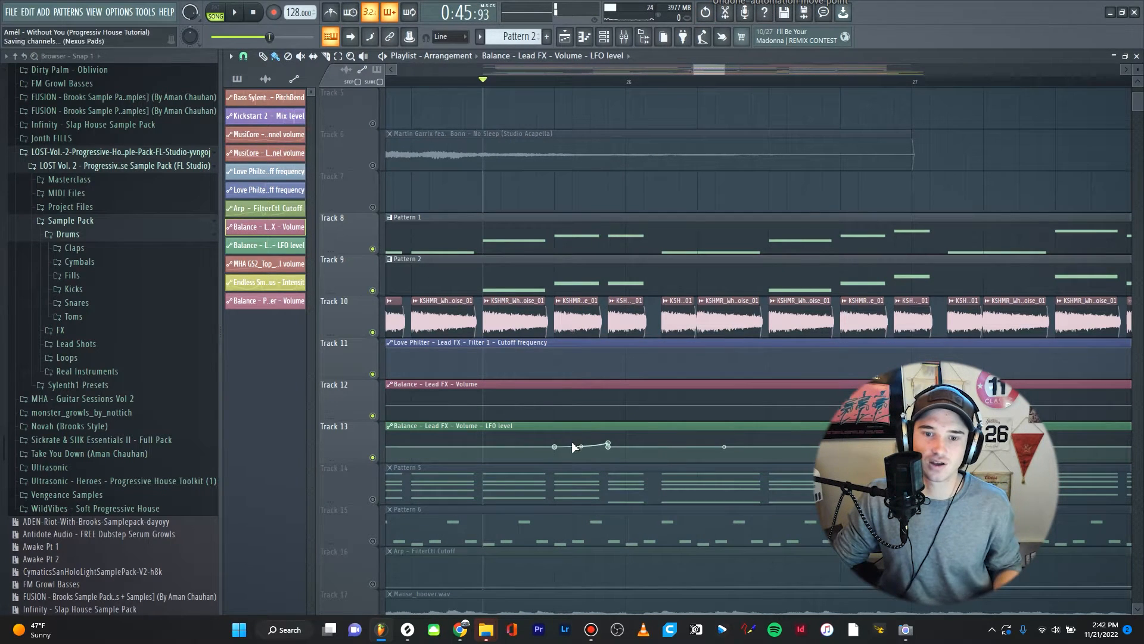
key(space)
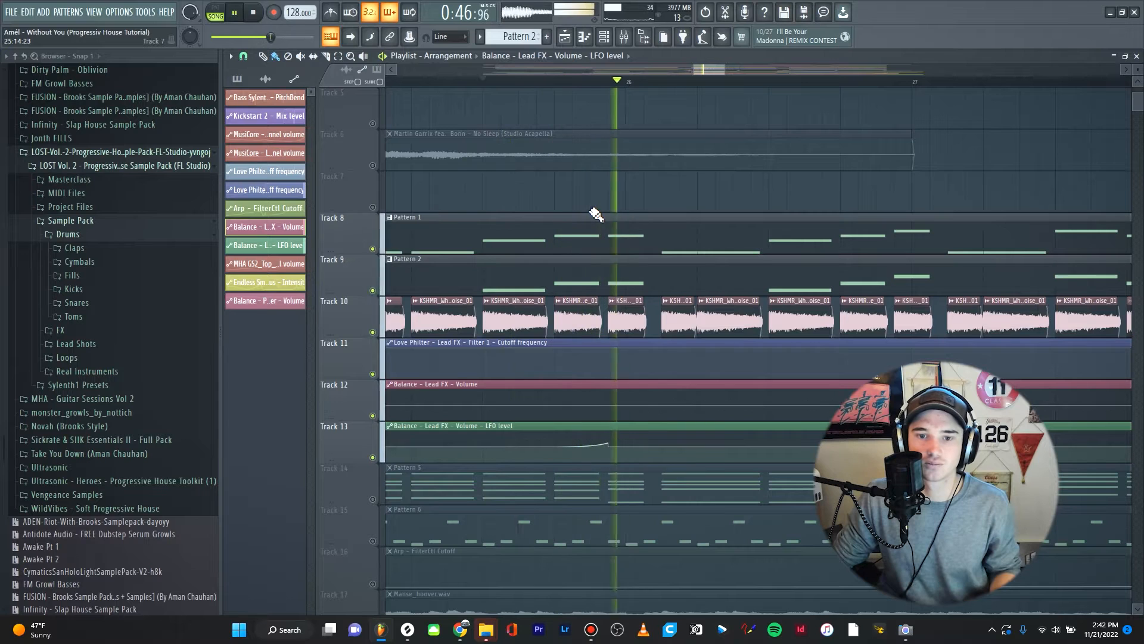
key(space)
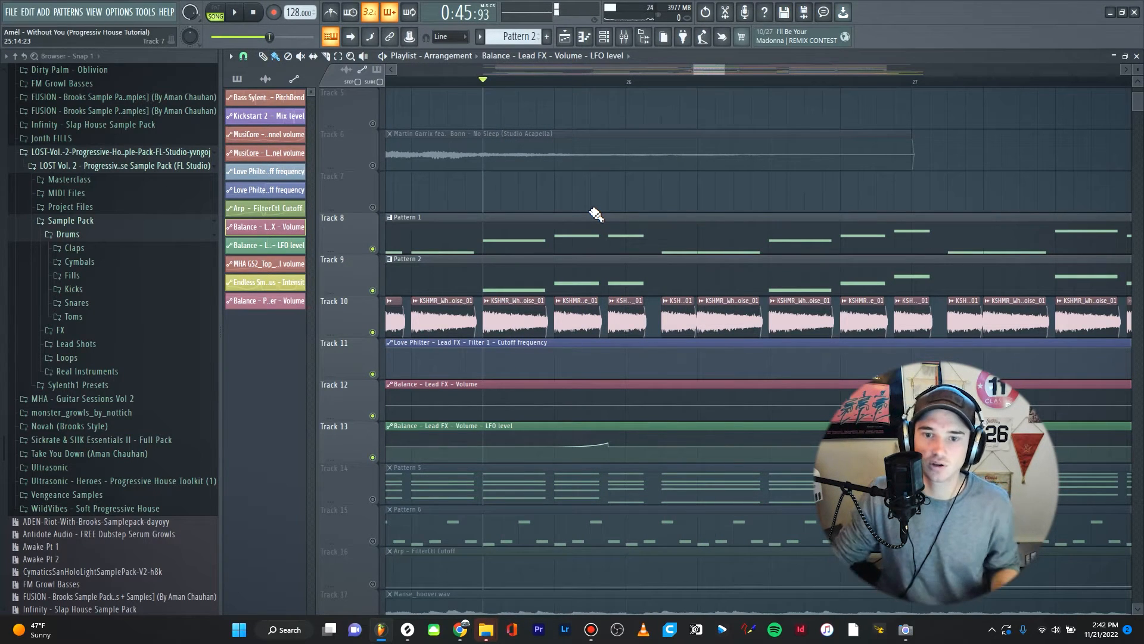
Solo Track 14 and audition the Pattern 5 chords from bar 25.
scroll(571, 220, down, 4)
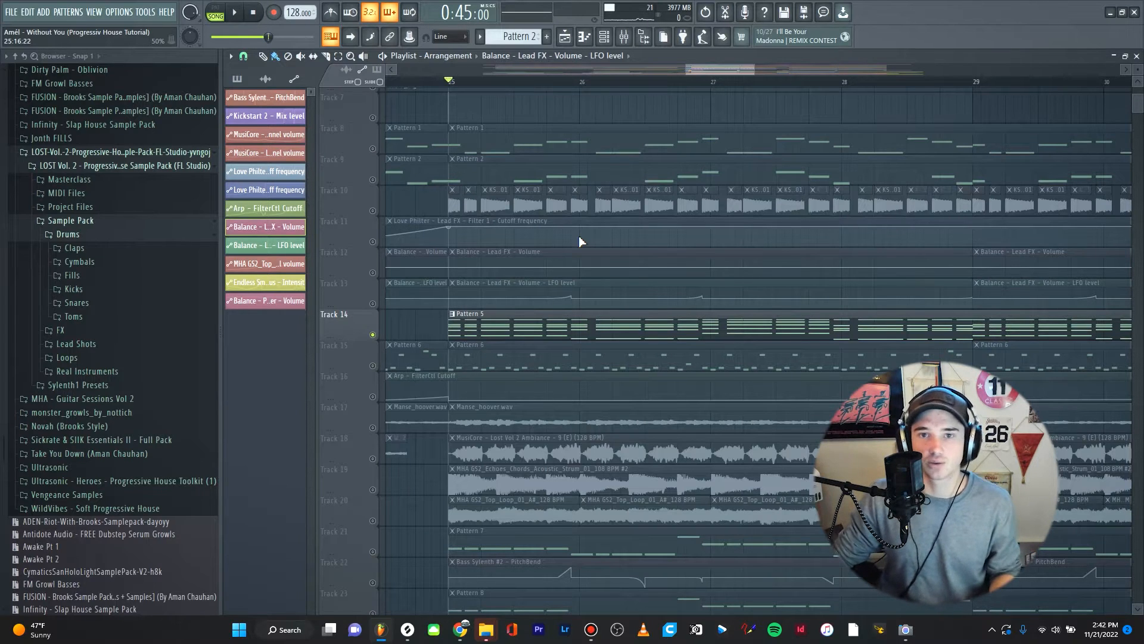
key(space)
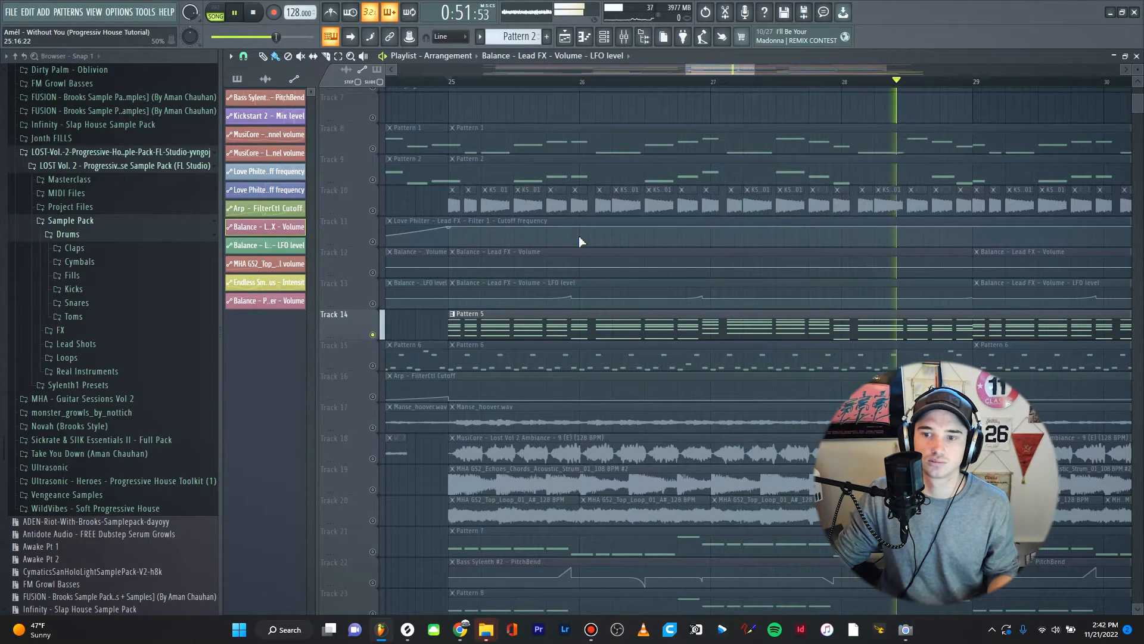
key(space)
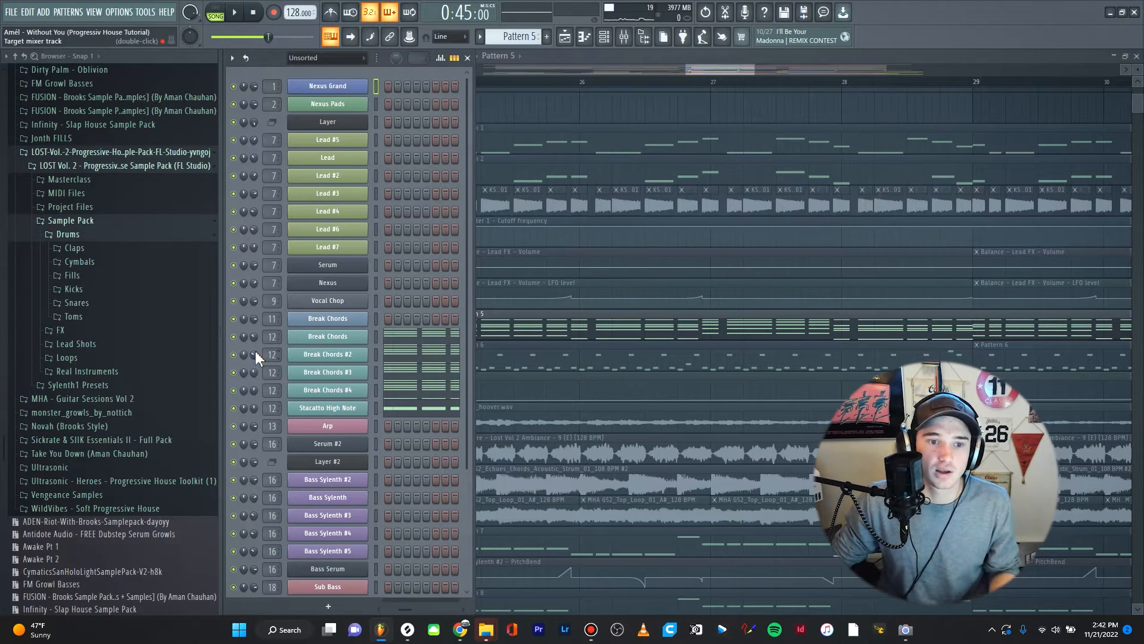
Mute the other Break Chords layers and audition the first layer's Sylenth1 preset, MusiCore Lead - Again, from bar 25.
click(233, 354)
click(234, 372)
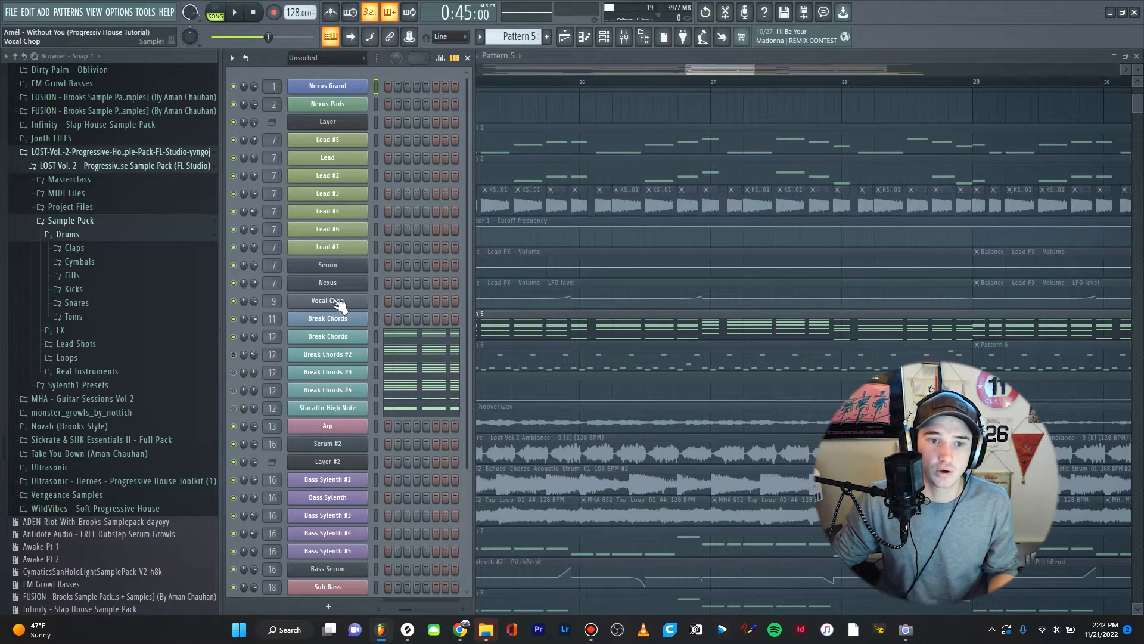
click(355, 337)
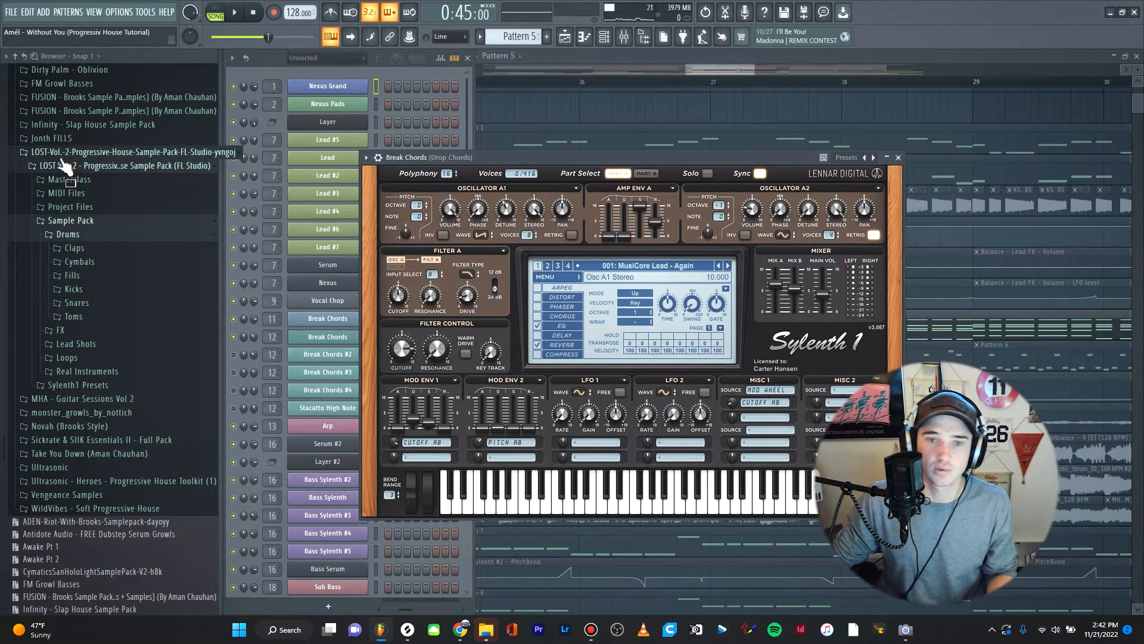
mouse_move(552, 160)
mouse_down()
mouse_move(570, 149)
mouse_move(552, 145)
mouse_up()
key(space)
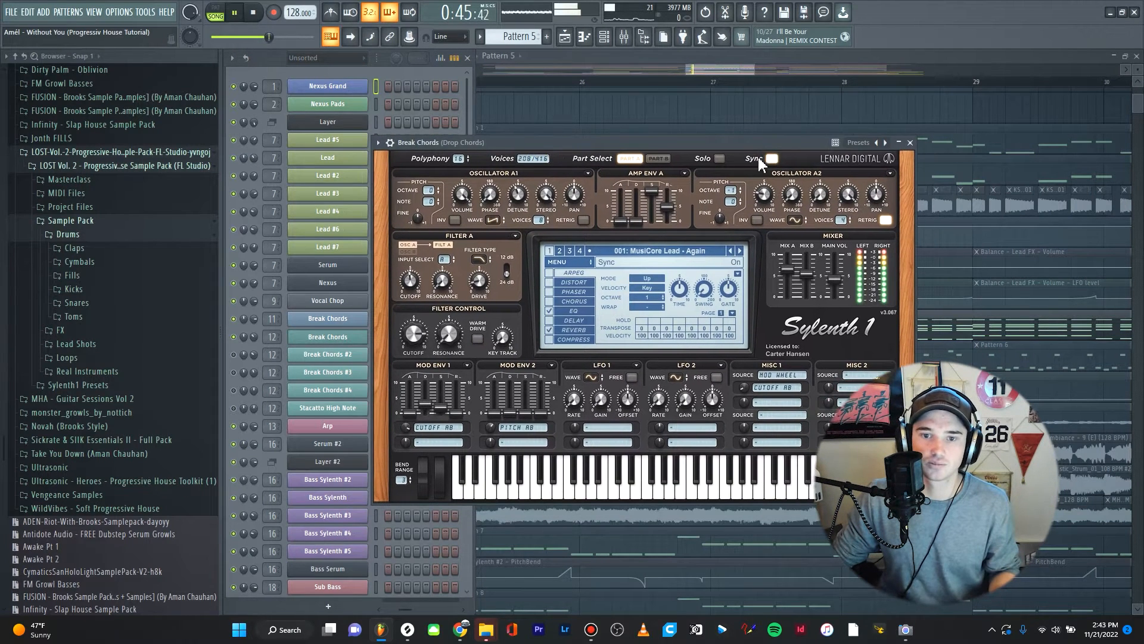
key(space)
drag(648, 136, 649, 137)
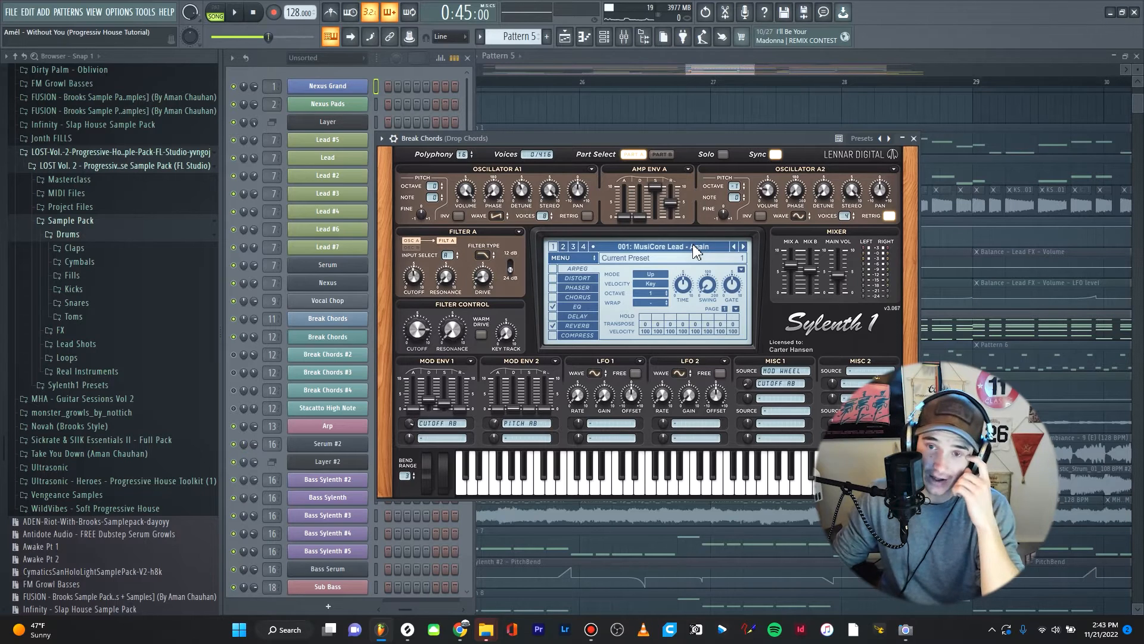
click(914, 138)
Audition the remaining chord layers, examining the MusiCore Chord - Bright preset on Break Chords #4.
key(space)
click(932, 125)
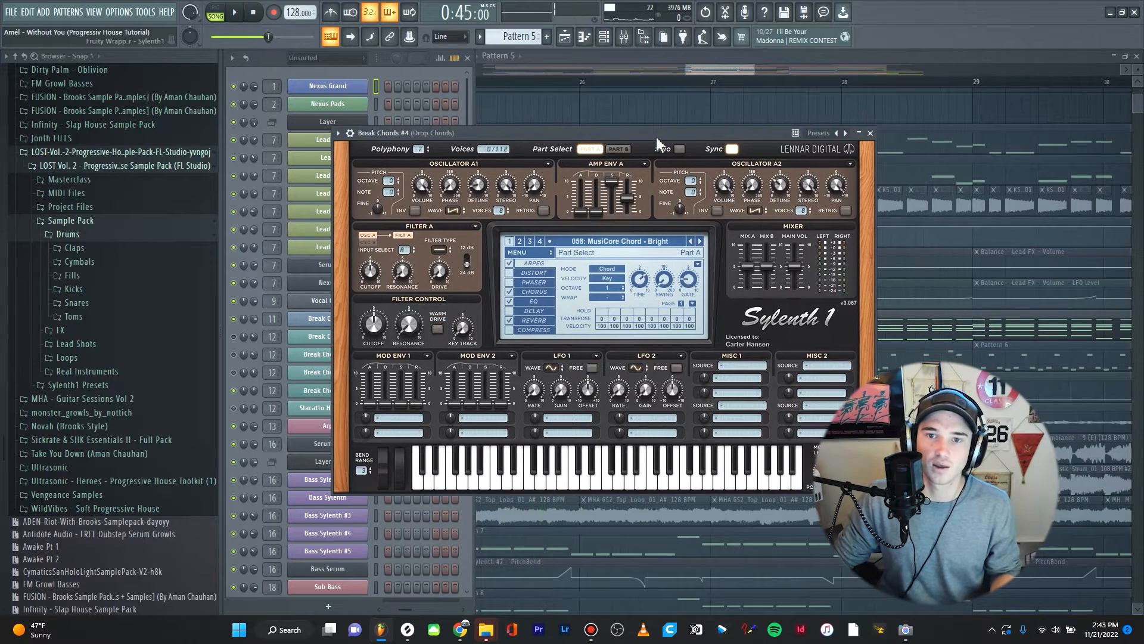
drag(654, 133, 689, 119)
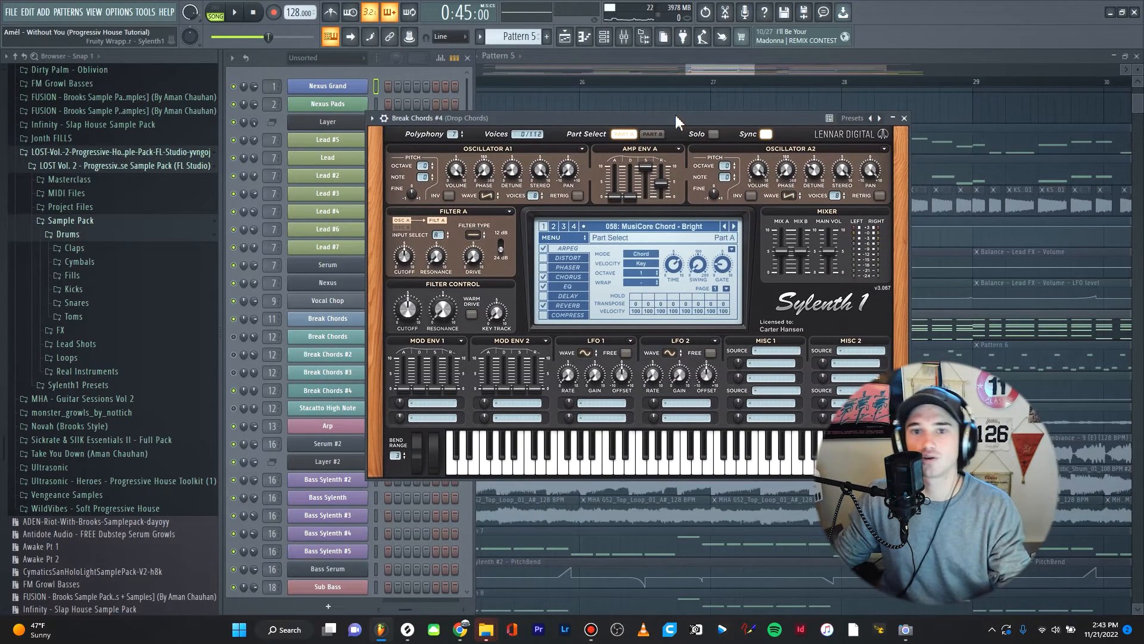
drag(663, 120, 674, 126)
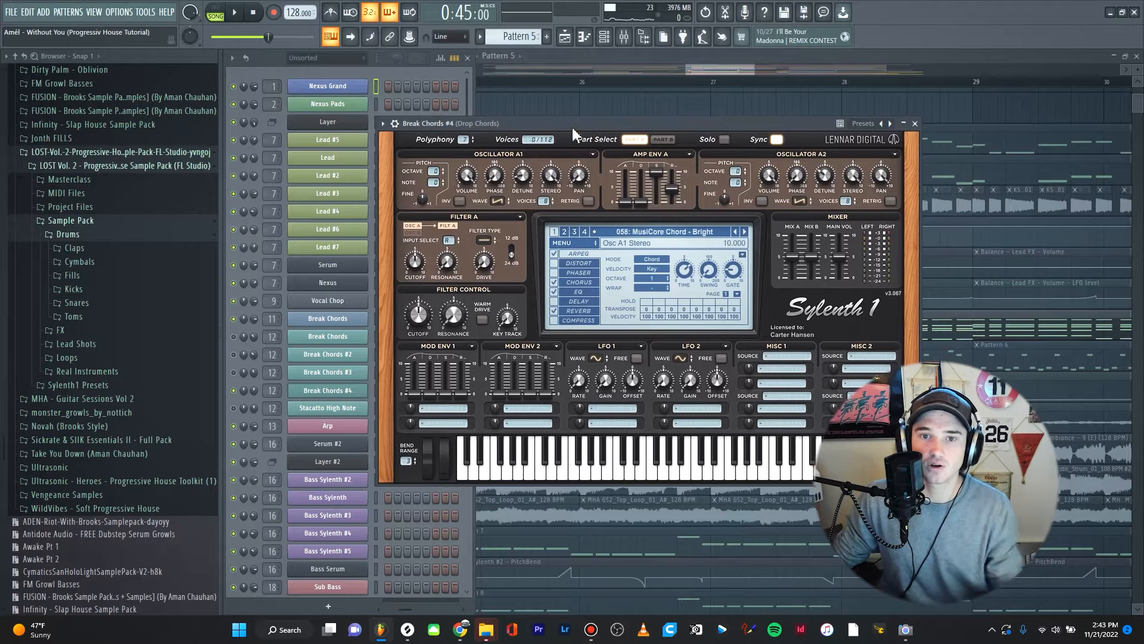
drag(572, 127, 591, 130)
key(space)
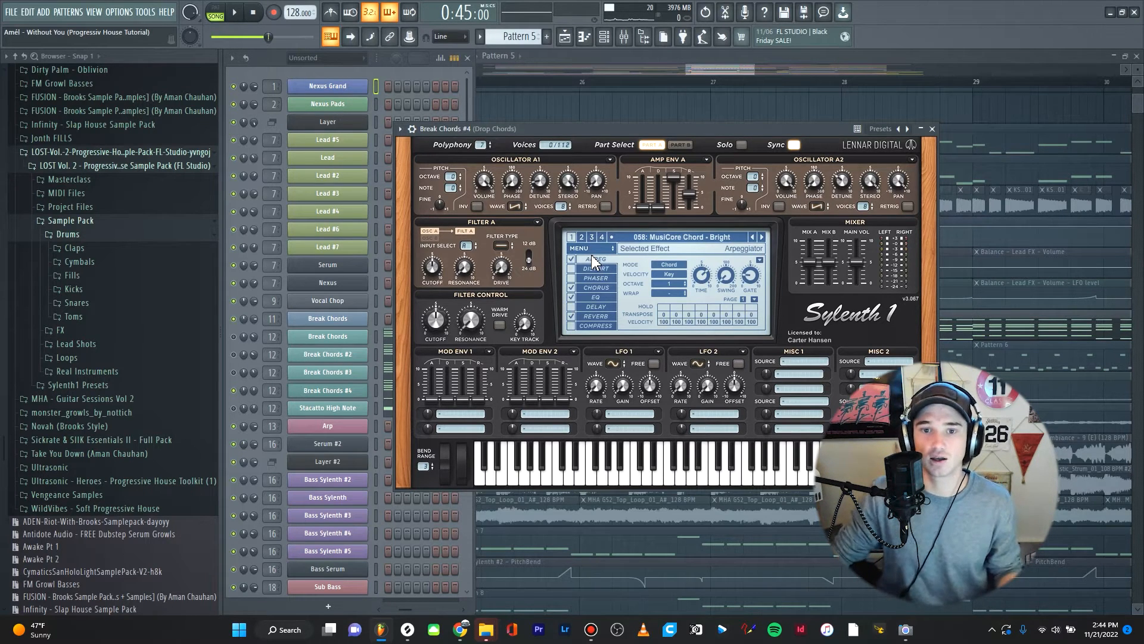
click(932, 129)
Examine the first Fruity Parametric EQ 2 and the OTT settings on the Drop Chords mixer track.
key(F9)
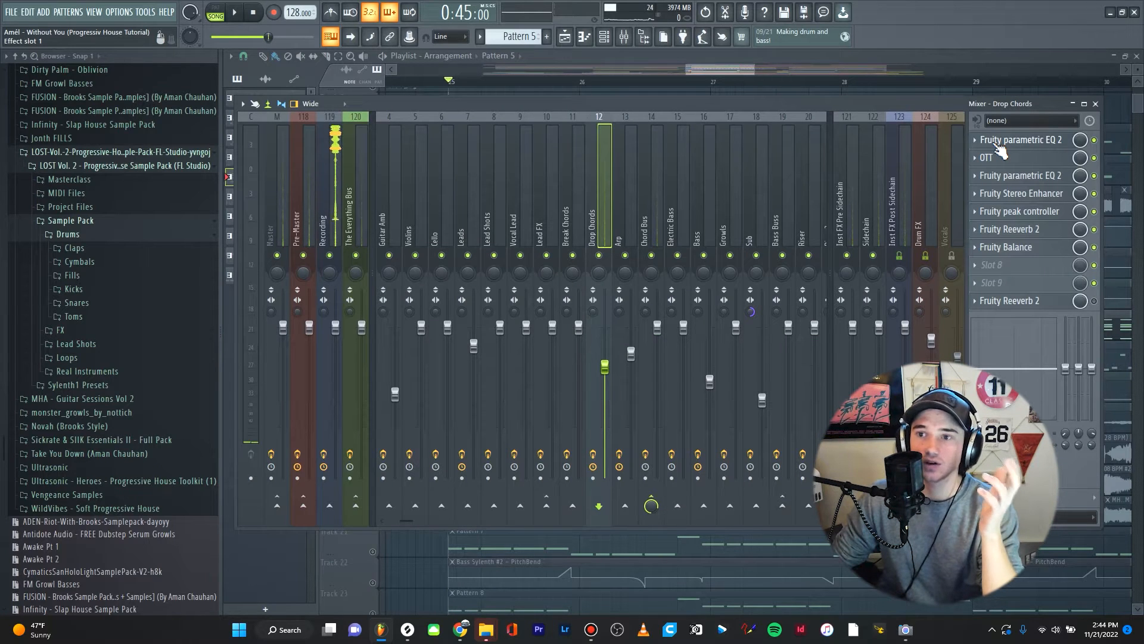
click(1006, 143)
drag(569, 155, 606, 153)
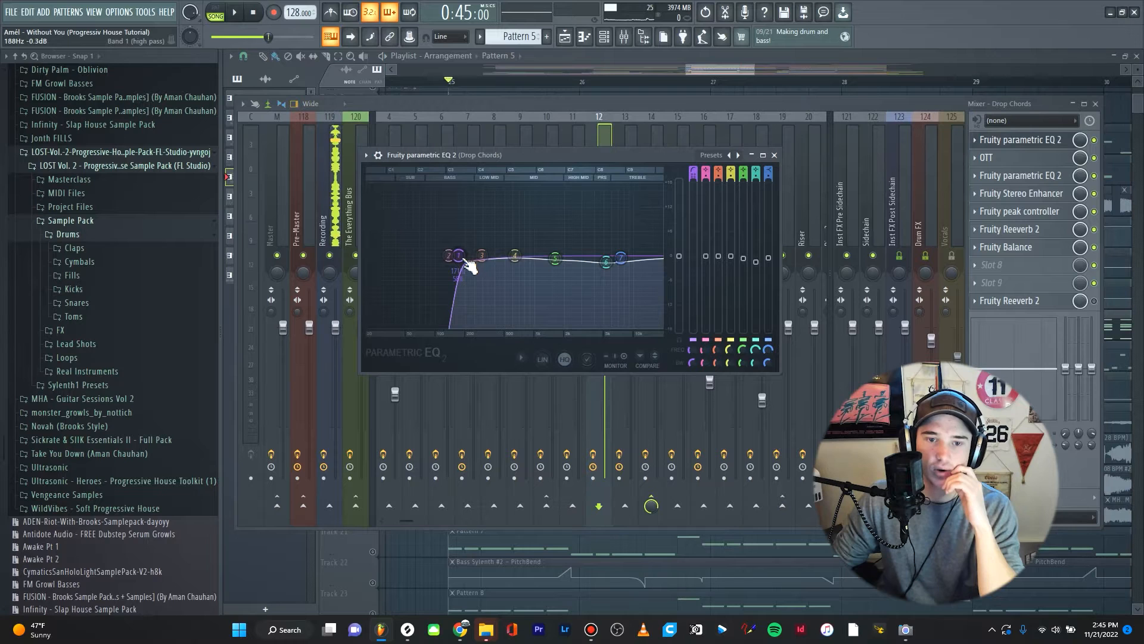
click(774, 155)
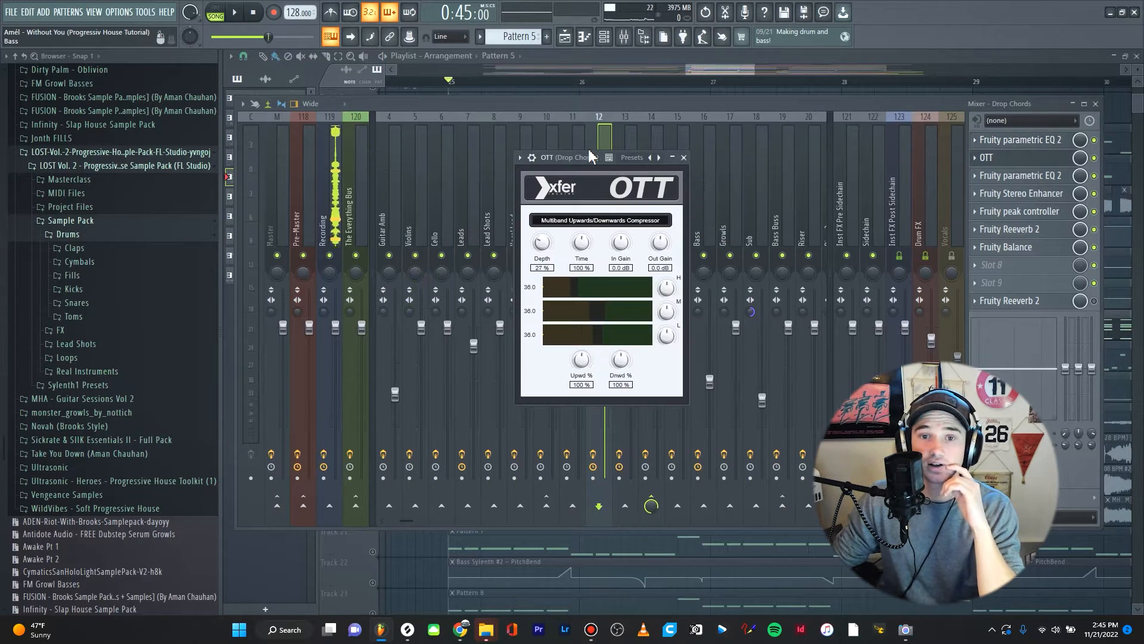
drag(590, 157, 626, 149)
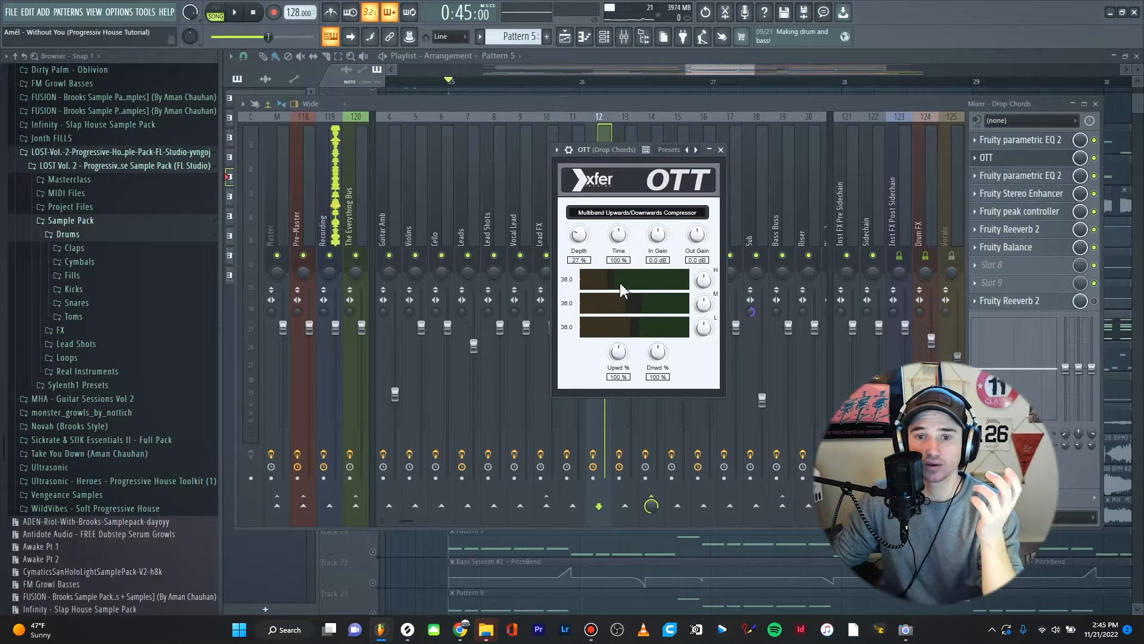
click(720, 149)
Examine the second Fruity Parametric EQ 2 and the Fruity Stereo Enhancer on the Drop Chords mixer track.
click(1013, 176)
drag(626, 196, 669, 188)
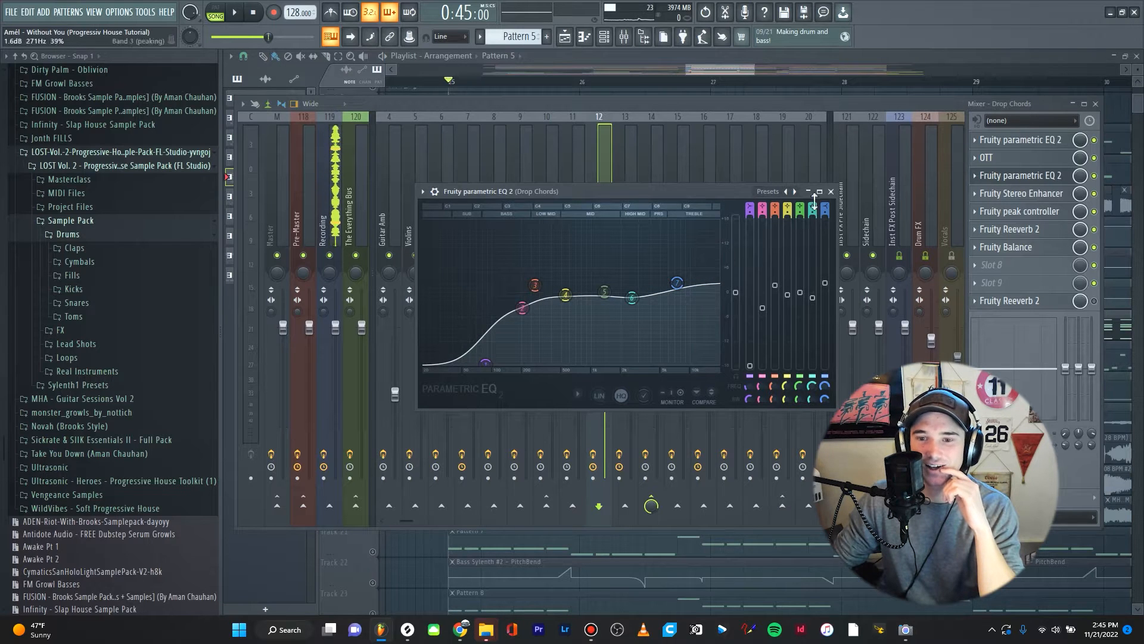
click(831, 191)
click(1019, 192)
drag(631, 216, 618, 203)
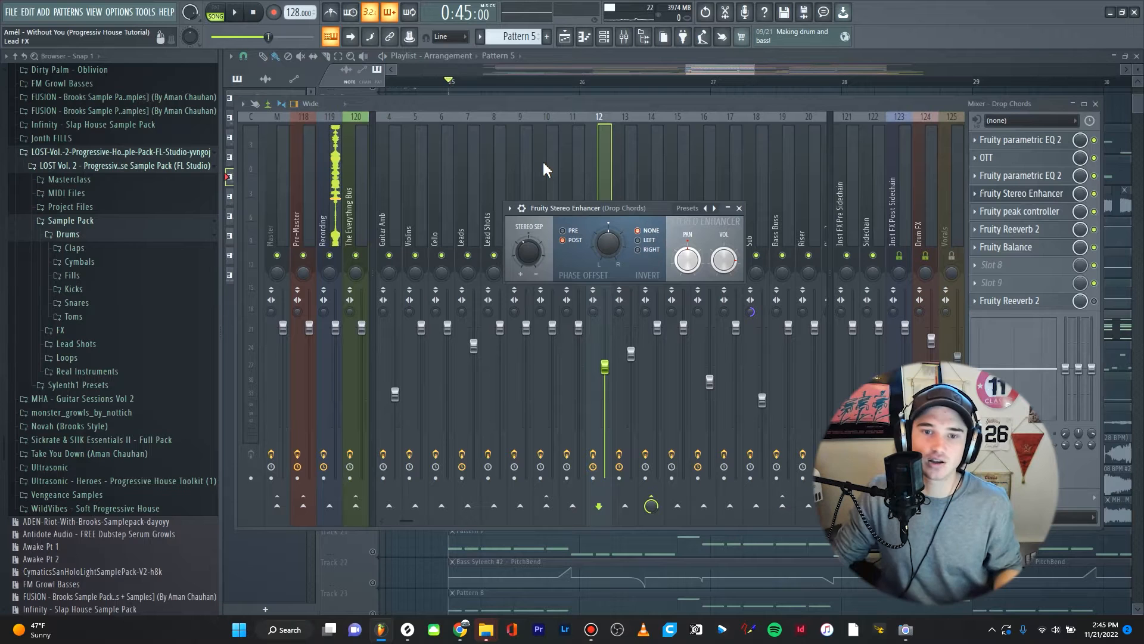
click(739, 208)
Examine the Fruity Peak Controller, Fruity Reeverb 2 and Fruity Balance on the Drop Chords mixer track.
drag(578, 234, 612, 279)
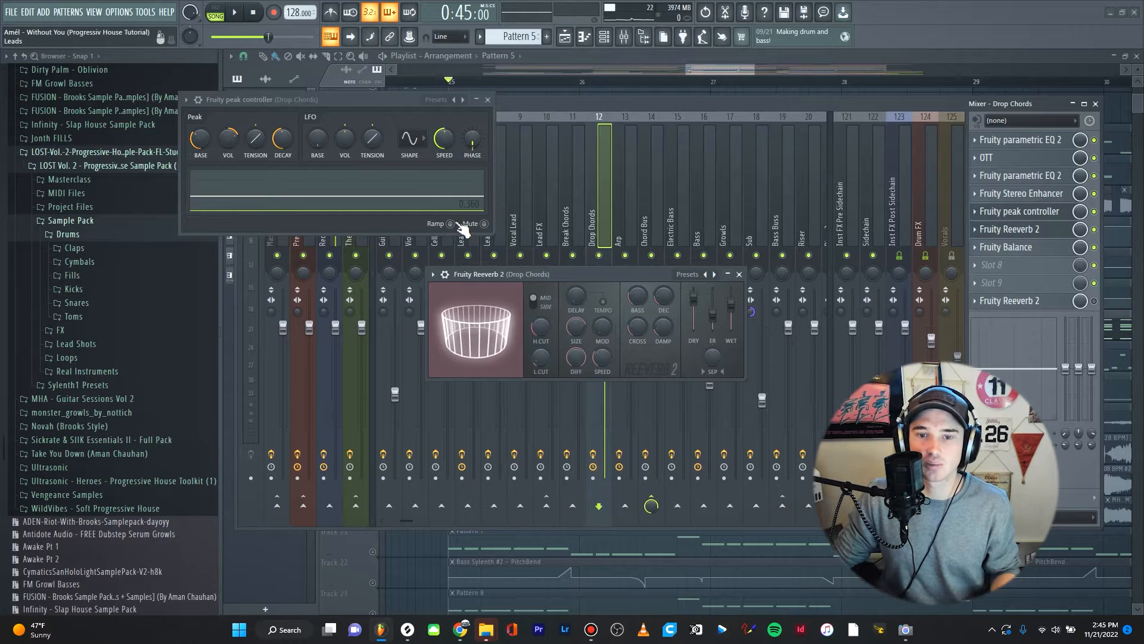
click(739, 274)
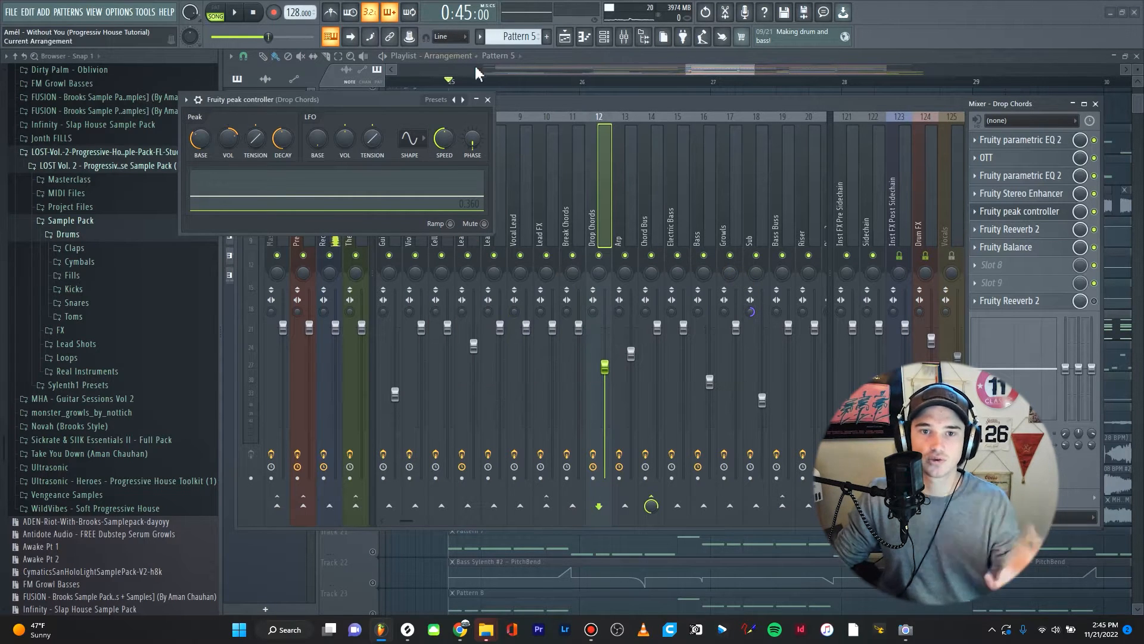
click(488, 100)
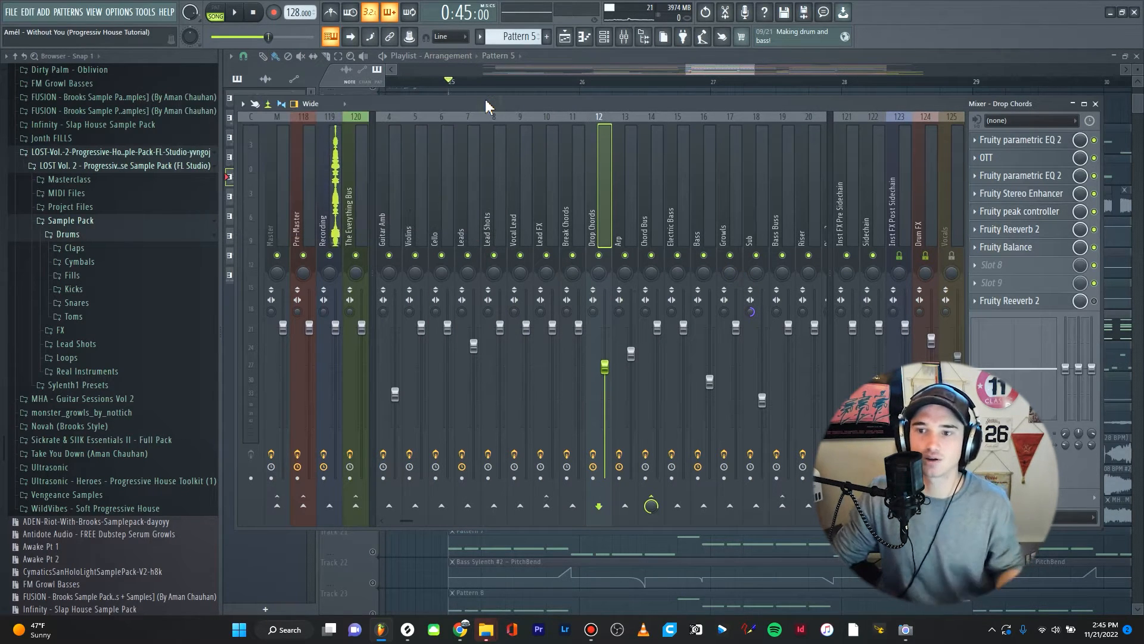
click(1054, 251)
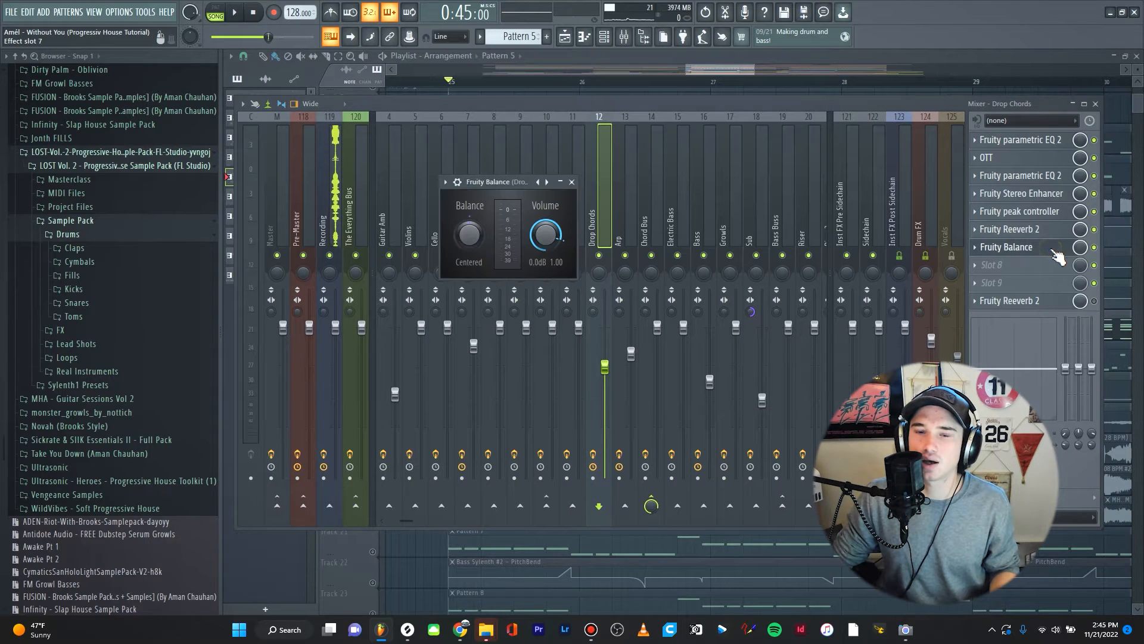
drag(522, 186, 522, 161)
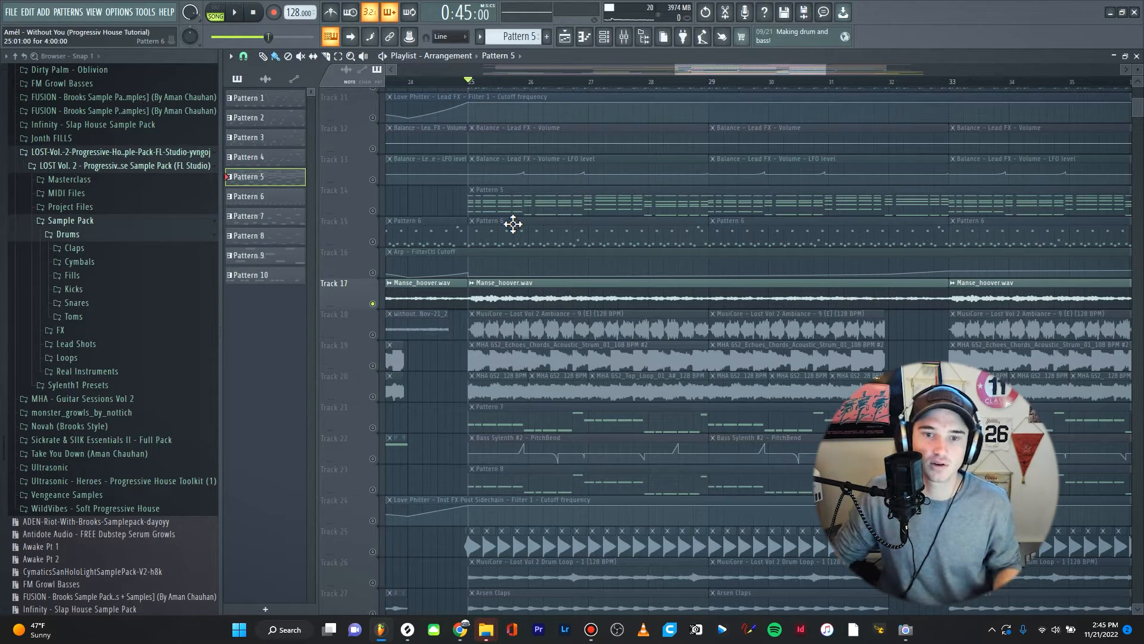
Audition the soloed Manse_hoover.wav layer on Track 17 from bar 25.
scroll(503, 273, up, 1)
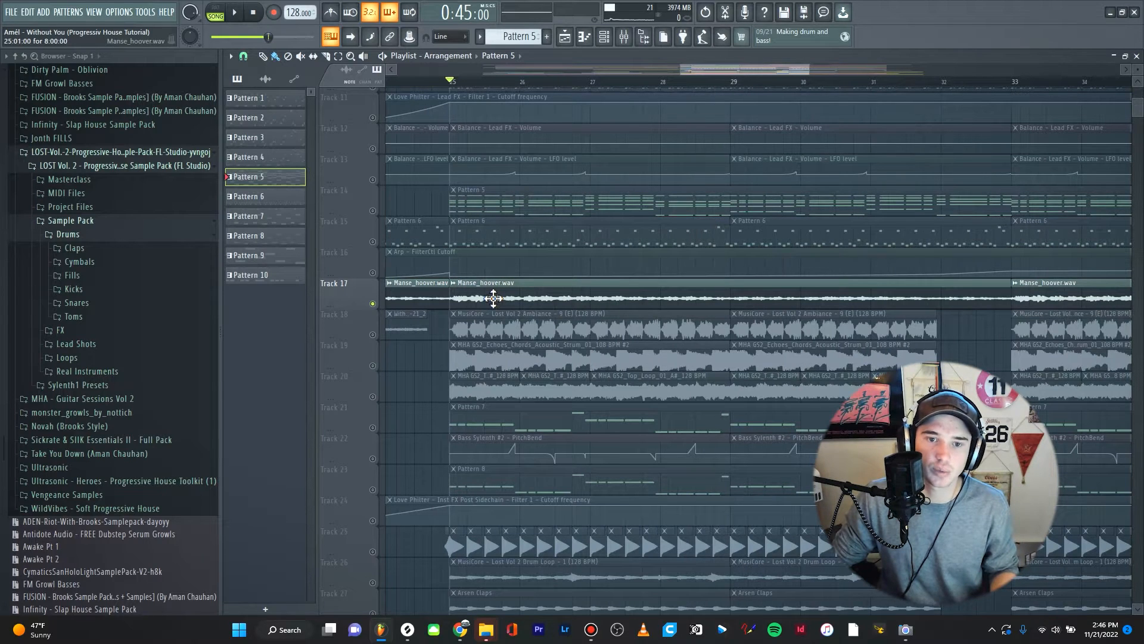
key(space)
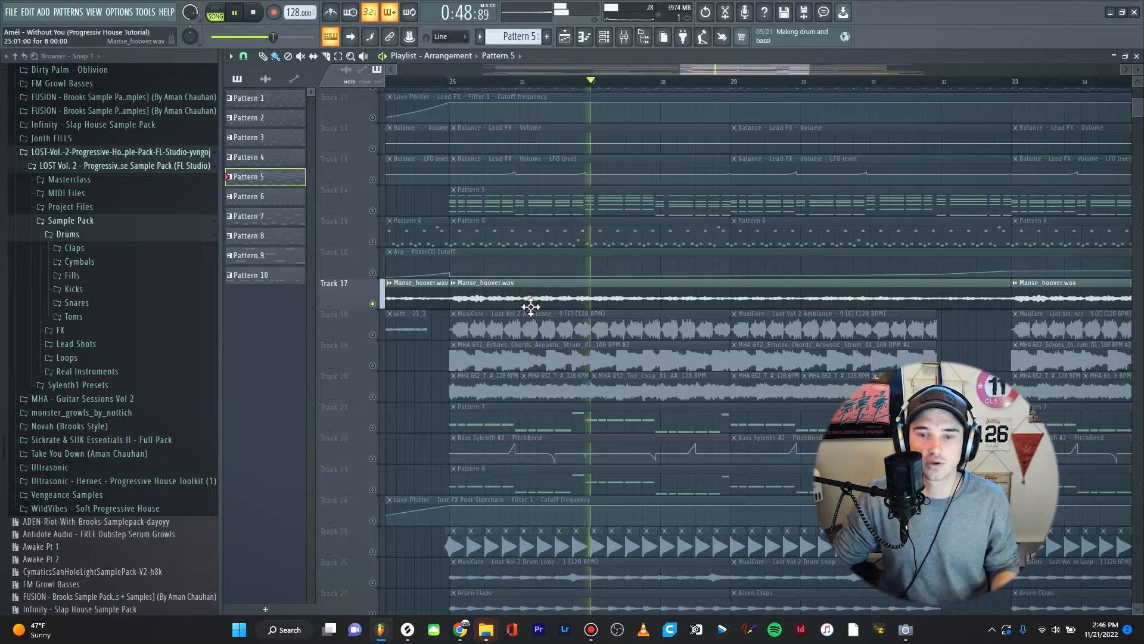
key(space)
Solo Track 18 and audition the MusiCore Lost Vol 2 Ambiance loop from bar 25.
click(377, 333)
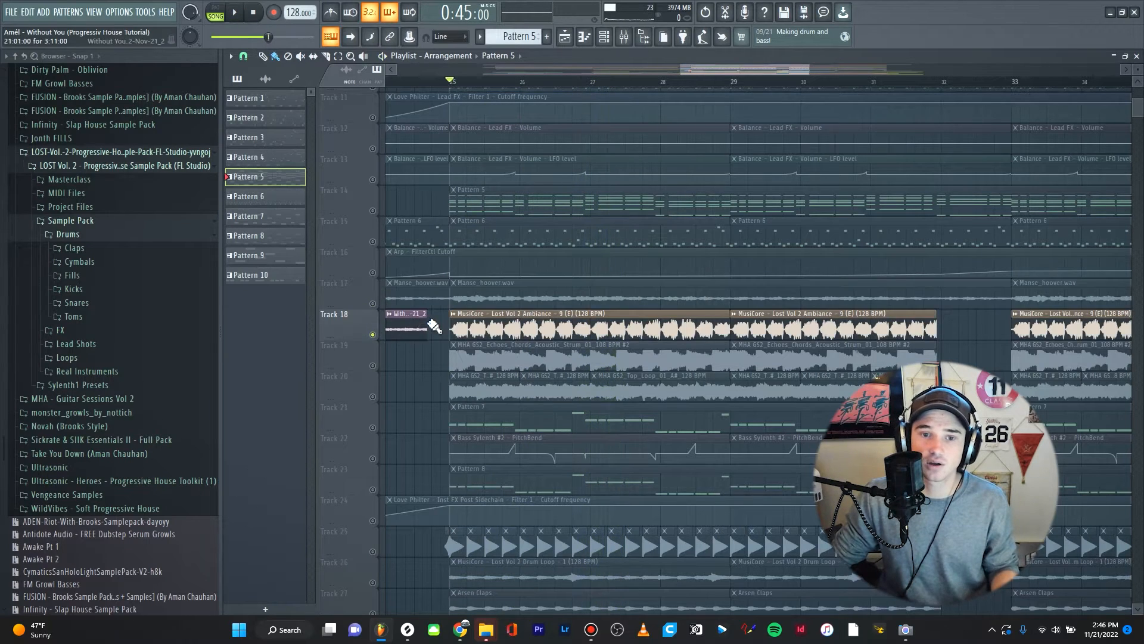
scroll(451, 323, up, 1)
scroll(451, 323, up, 1)
key(space)
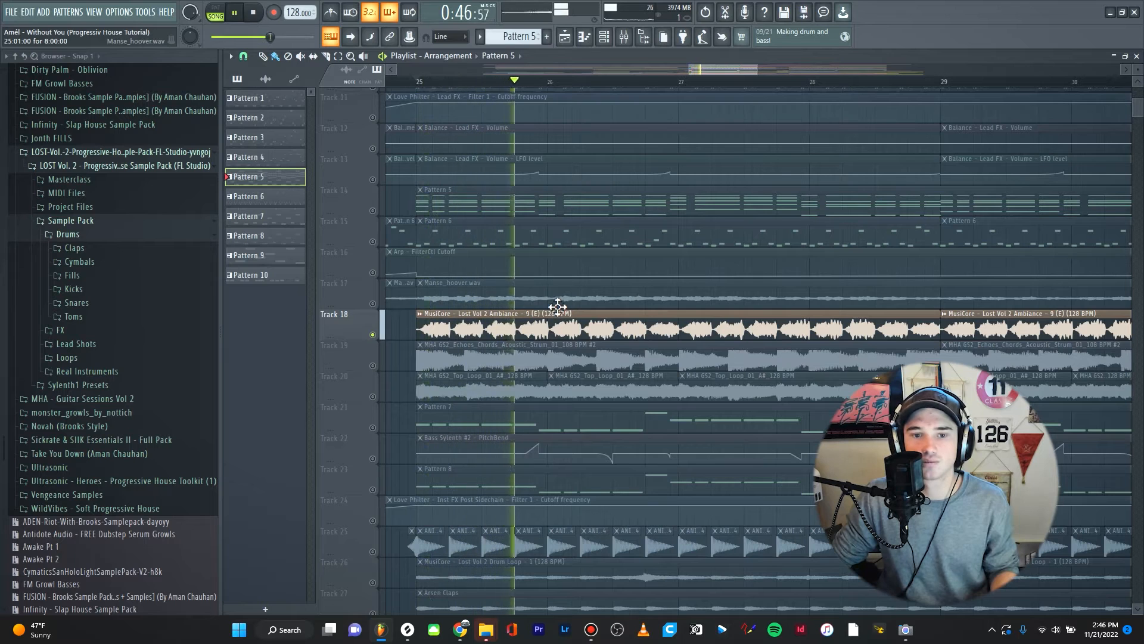
key(space)
Solo Track 19 alone and audition the Echoes Chords Acoustic Strum guitar loop from bar 25.
right_click(373, 365)
click(372, 397)
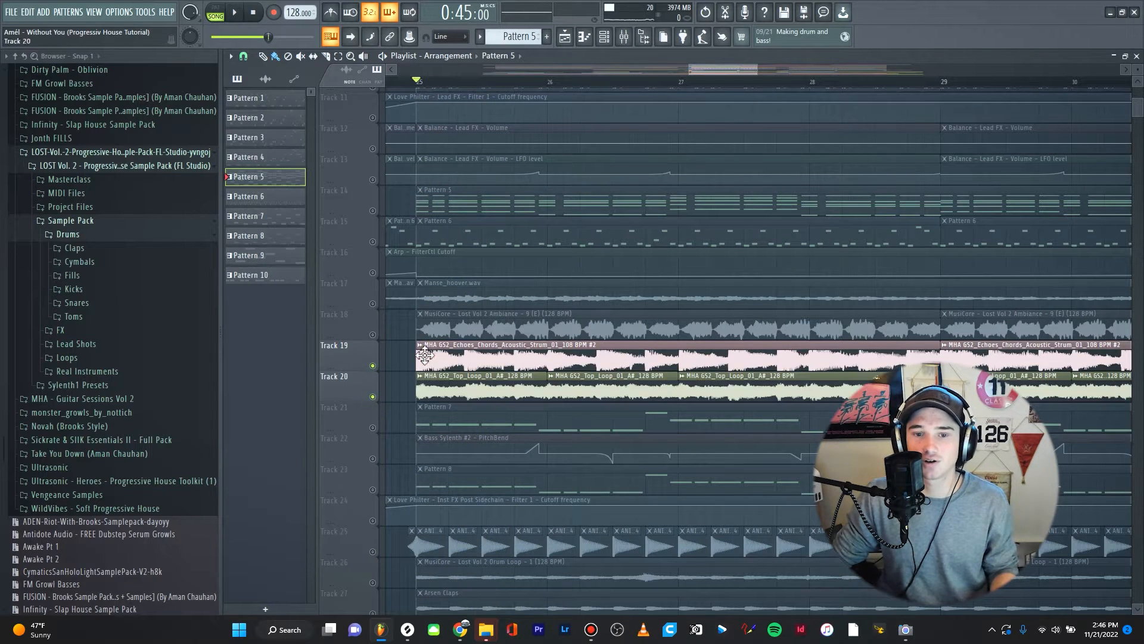
click(373, 397)
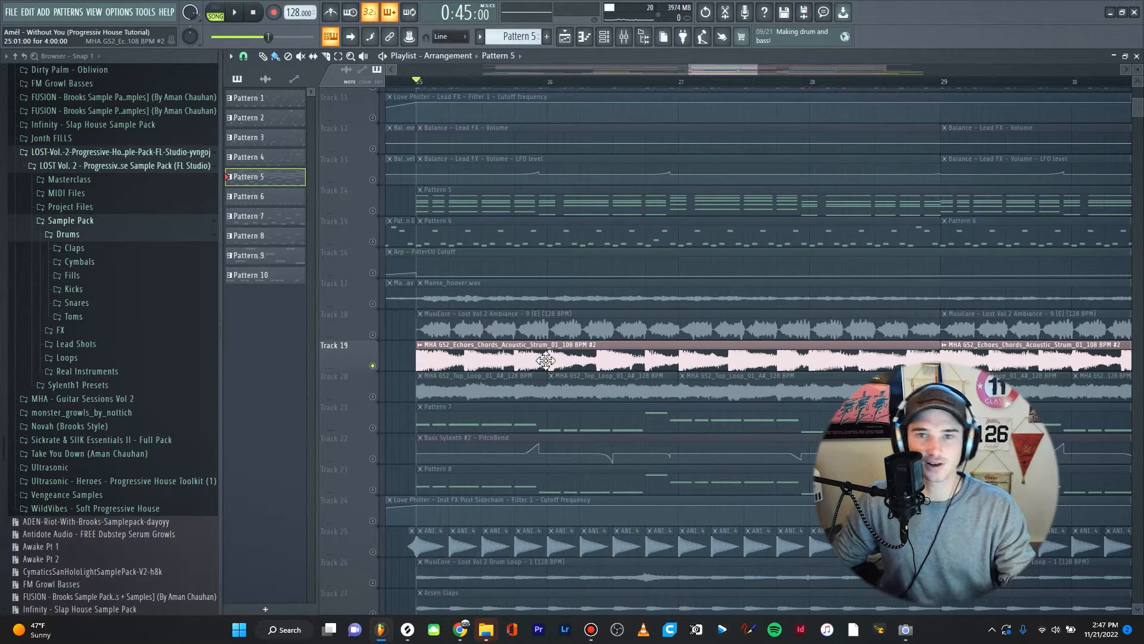
scroll(543, 356, down, 2)
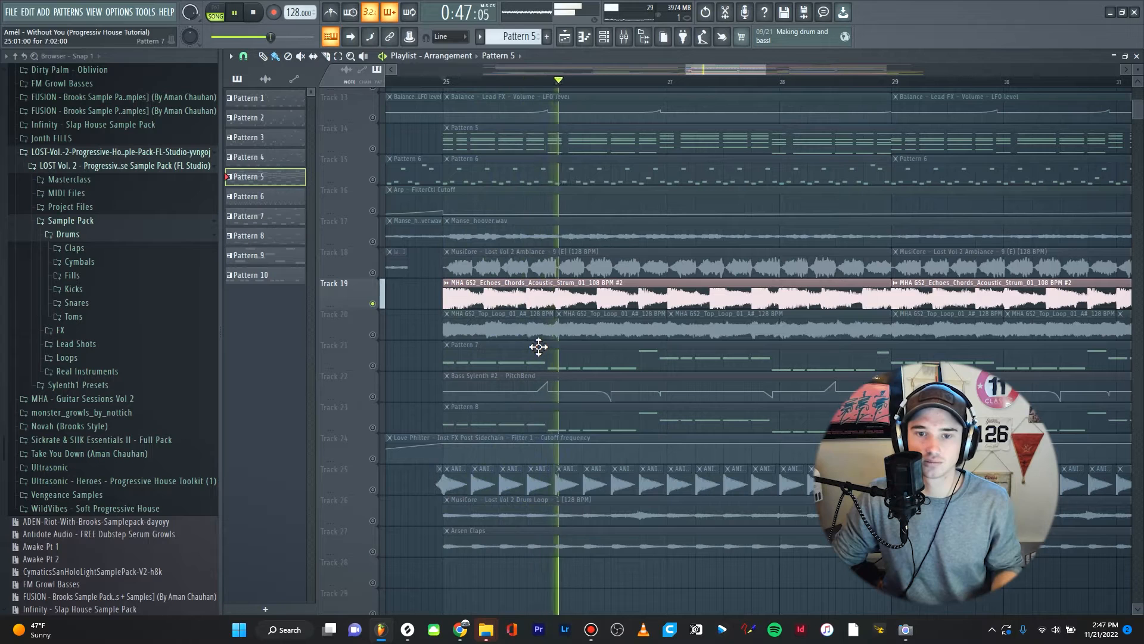
key(space)
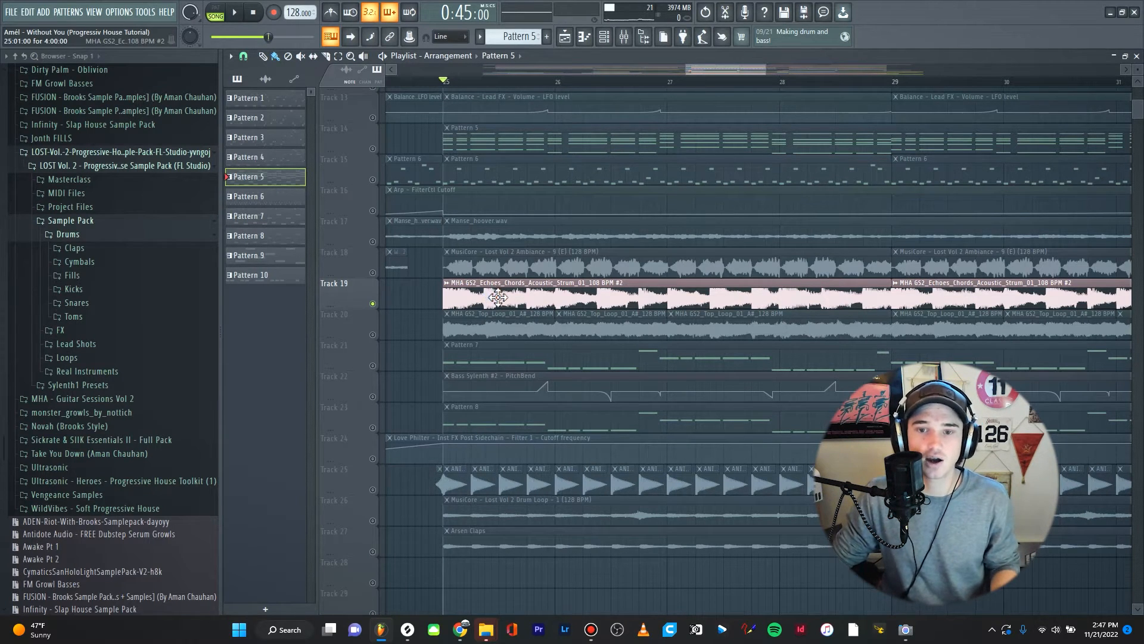
Solo Track 20 and audition the MHA GS2 Top Loop guitar layer from bar 25.
click(488, 329)
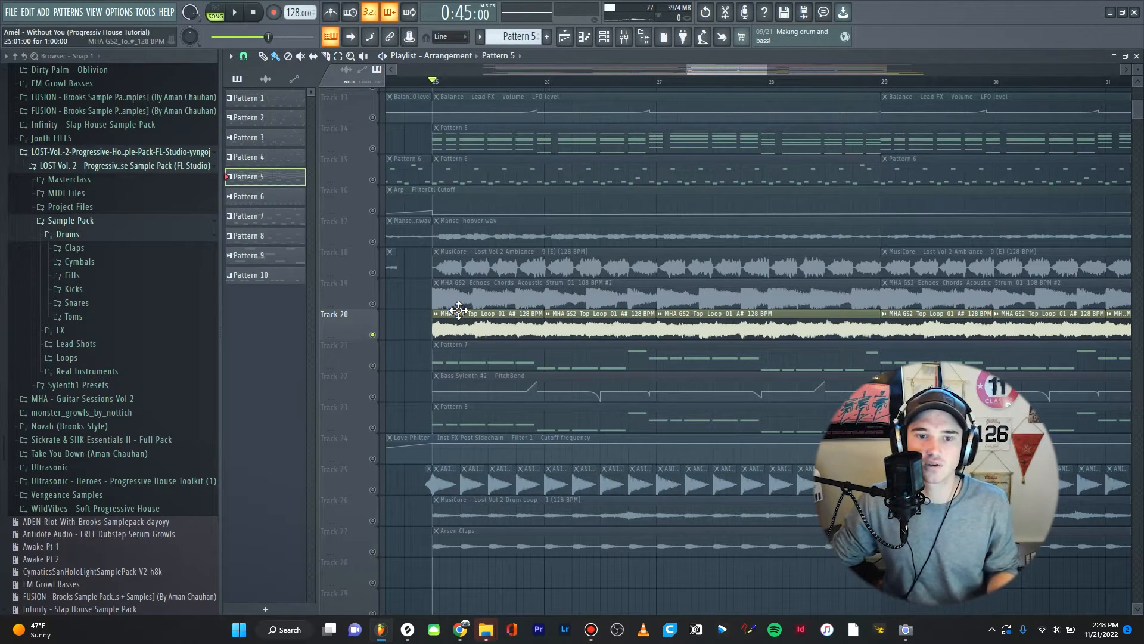
key(space)
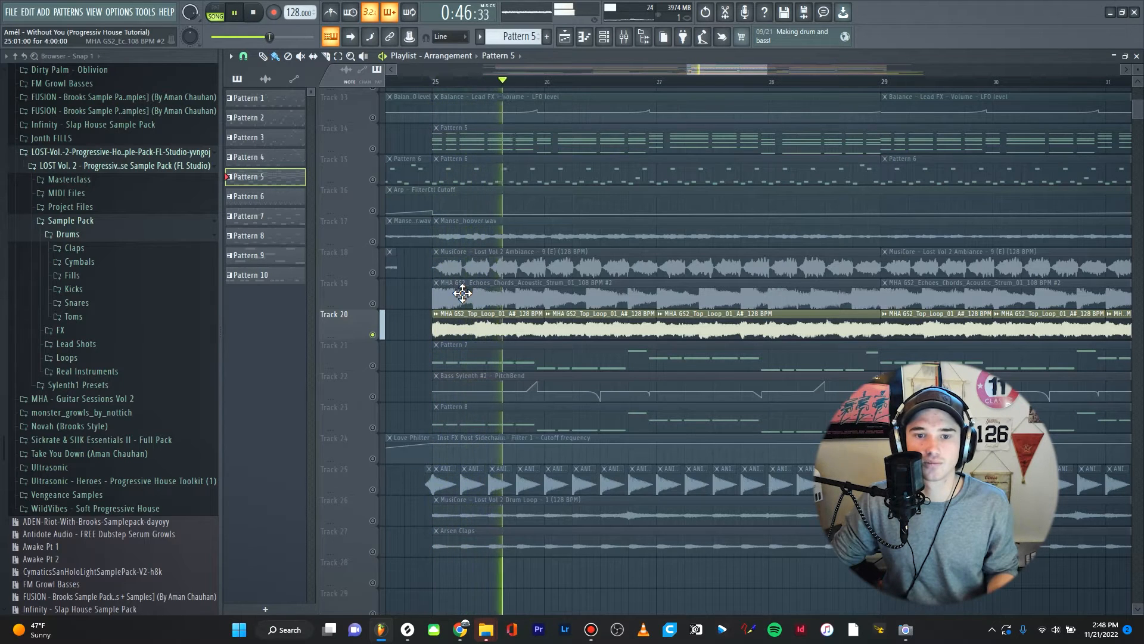
key(space)
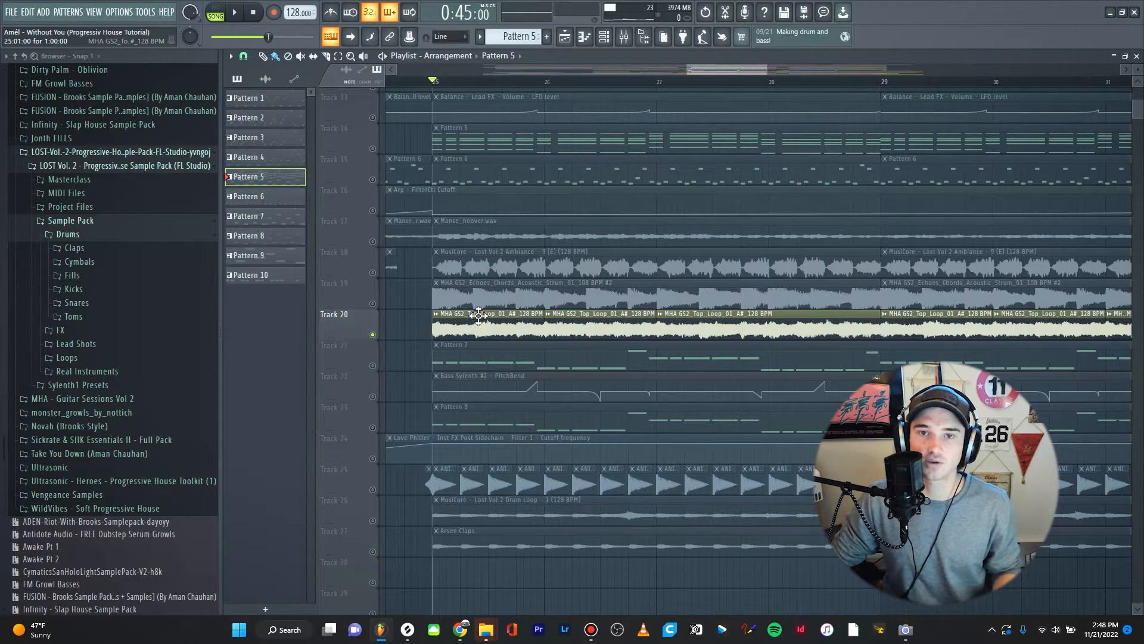
Solo Tracks 21 to 23 and audition the bass patterns with their pitch bend automation from bar 25.
scroll(455, 307, down, 2)
scroll(457, 346, up, 2)
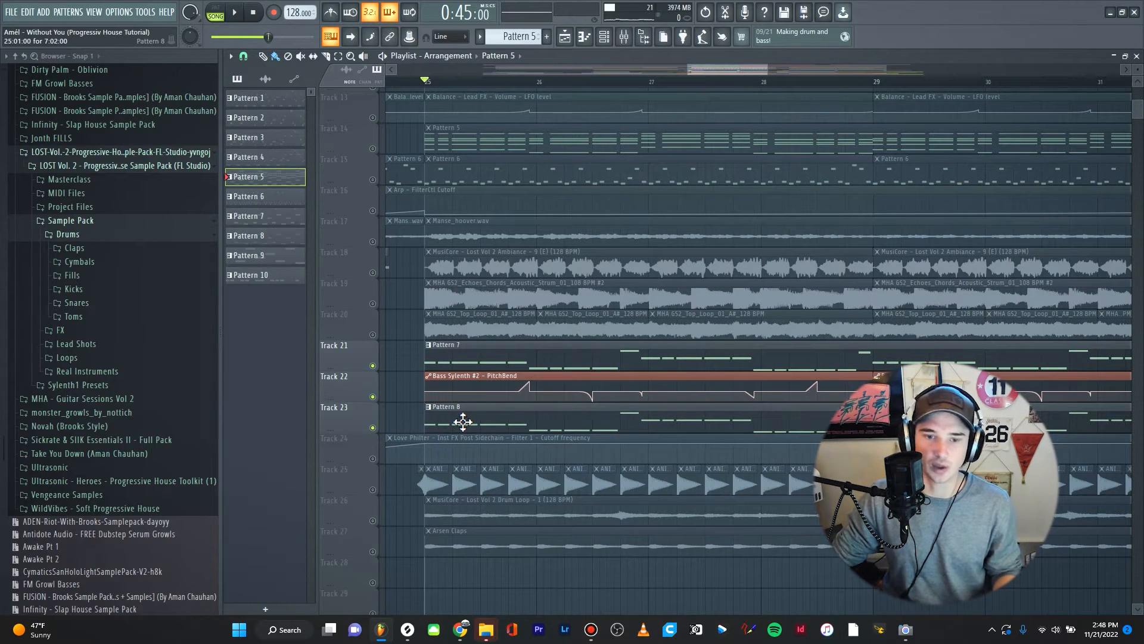
mouse_move(465, 395)
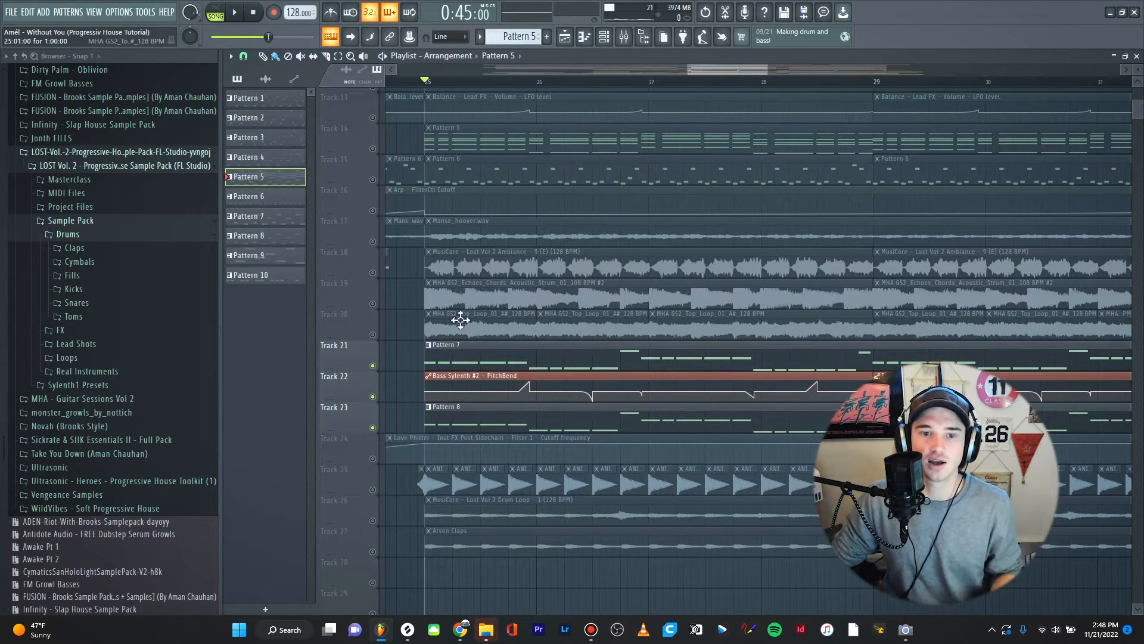
key(space)
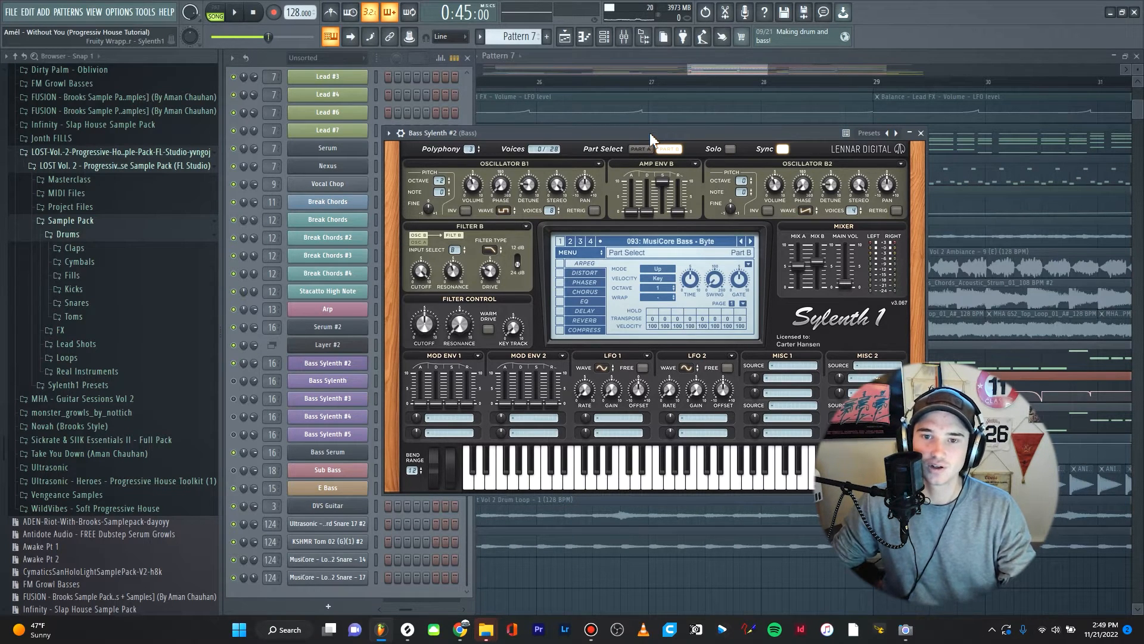
Examine and audition the bass synth presets MusiCore Bass - Byte, Electr Guitar and Entranced on Bass Sylenth #2, #4 and #5.
drag(650, 134, 698, 125)
key(space)
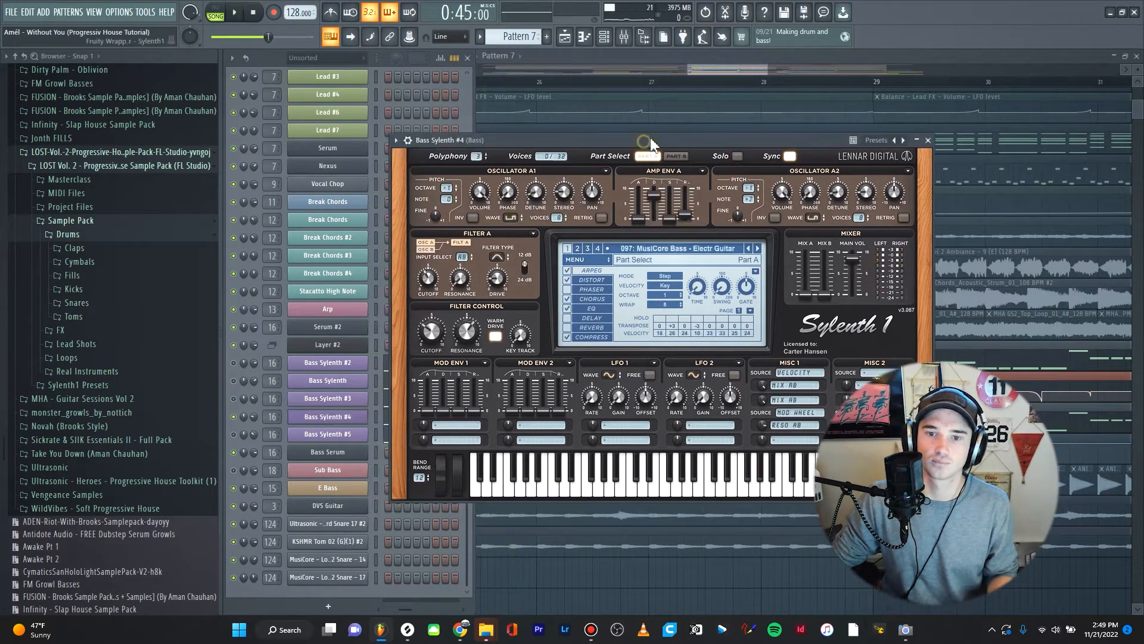
key(space)
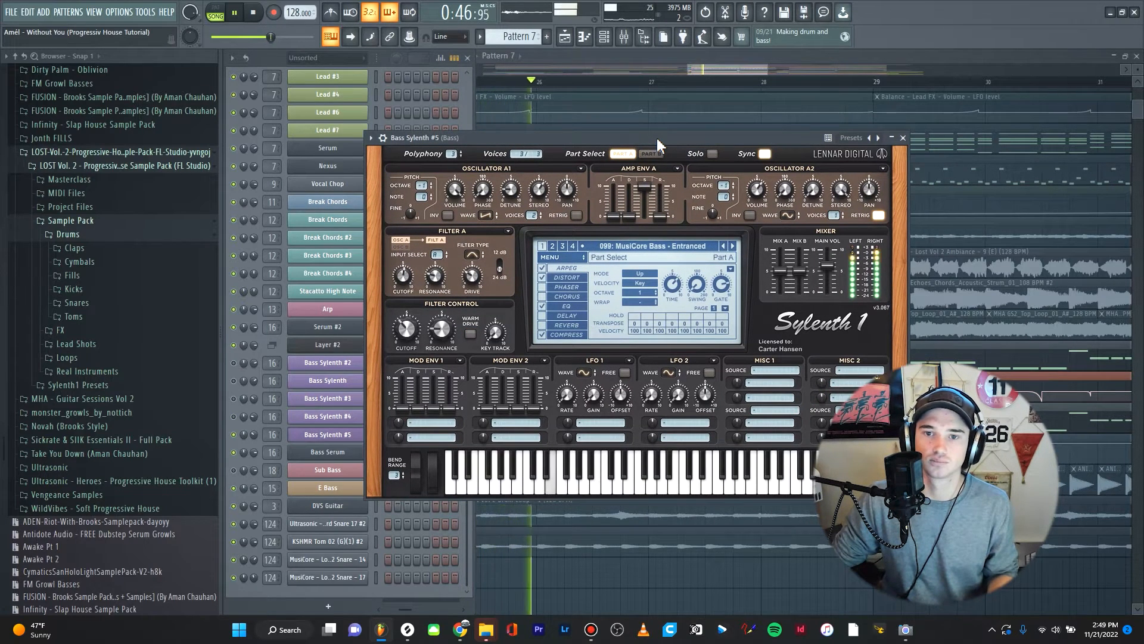
key(space)
drag(657, 137, 656, 124)
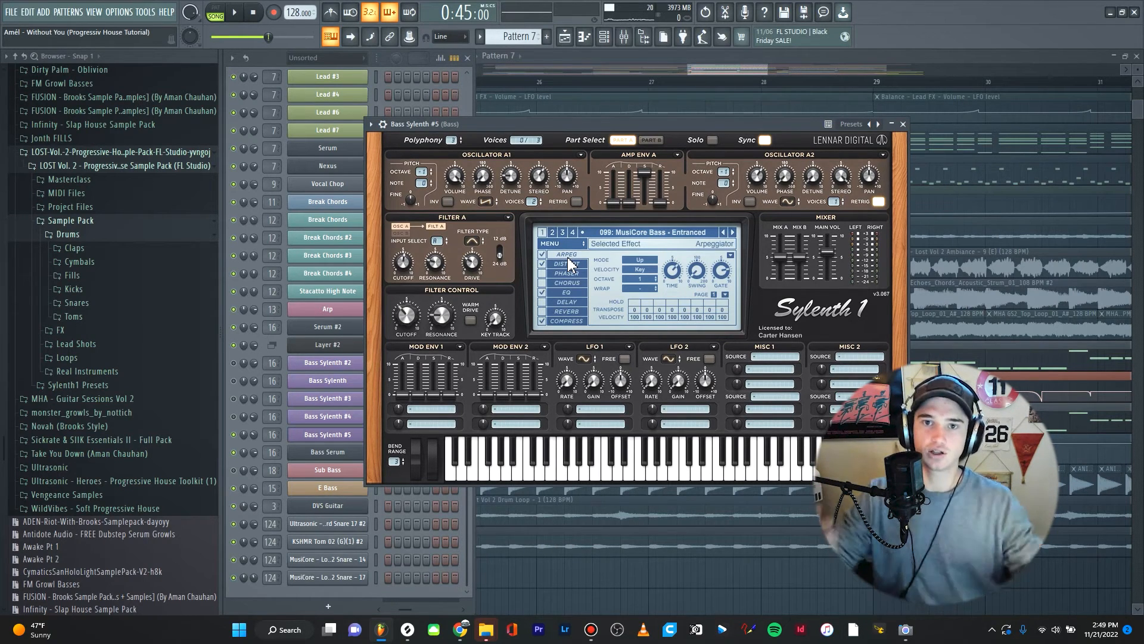
click(903, 123)
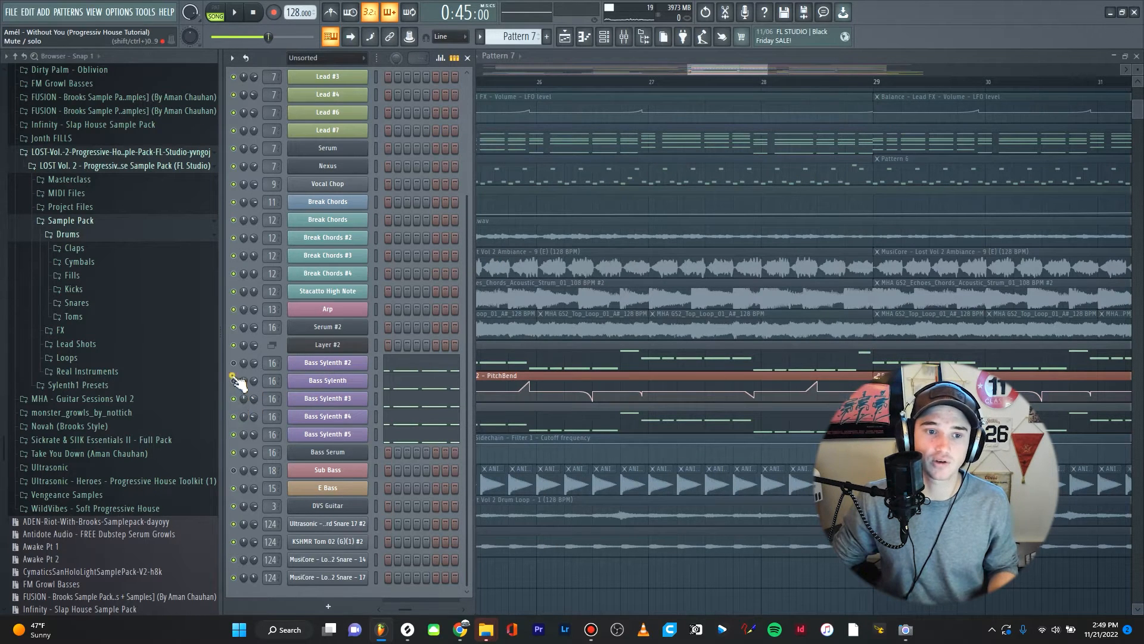
Mute Bass Sylenth #5 and audition the remaining bass layers from bar 25.
click(233, 434)
key(space)
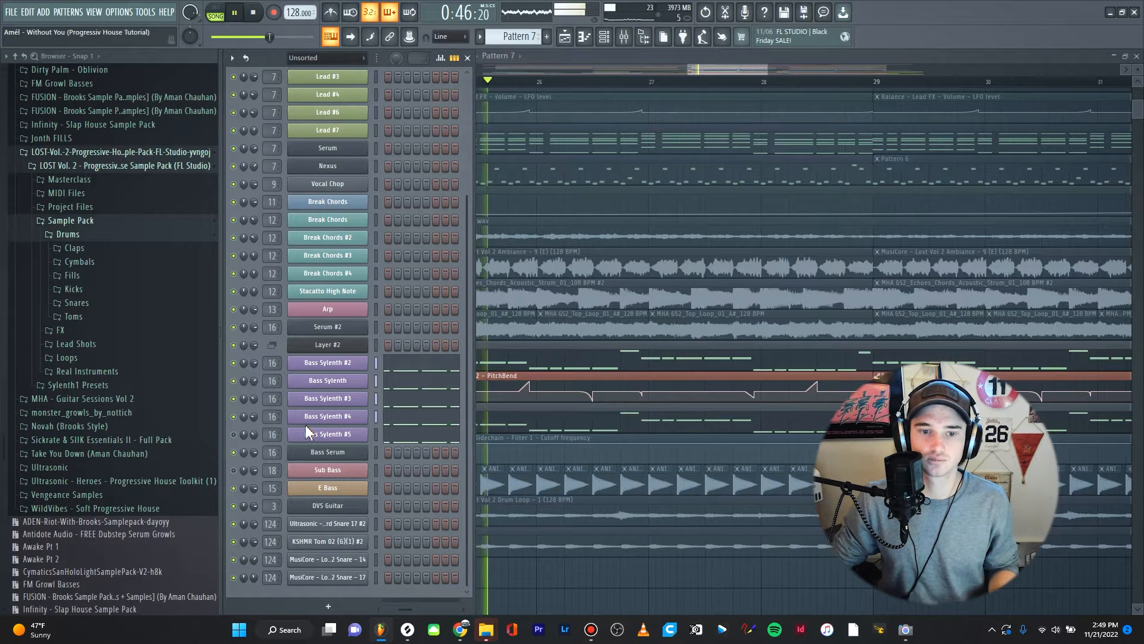
key(space)
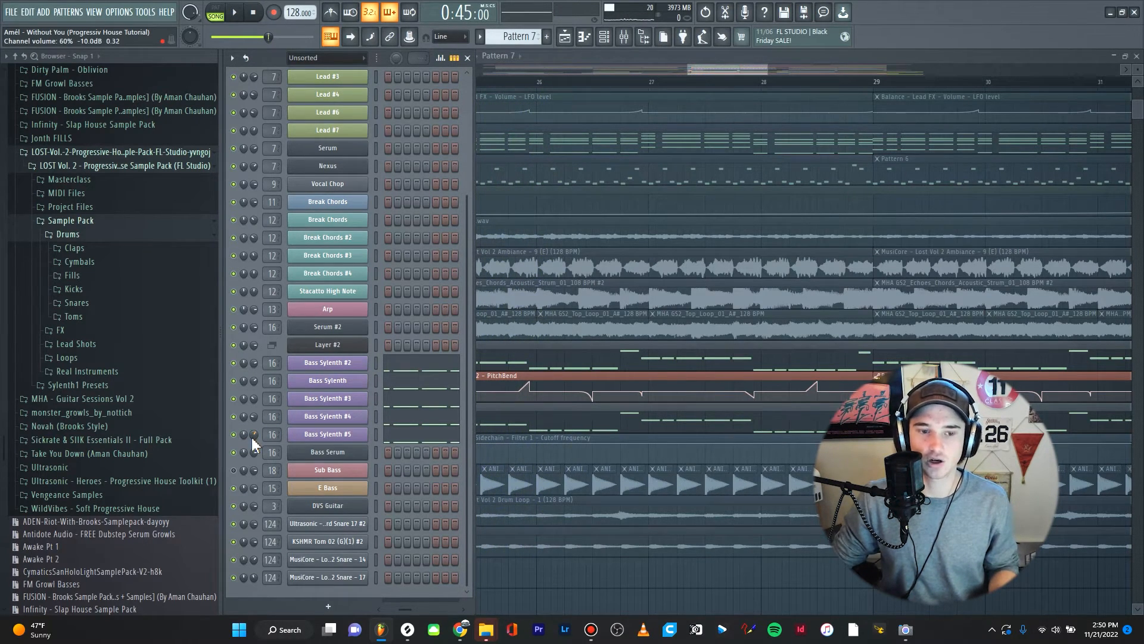
Audition the bass layers with Bass Sylenth #5 enabled, comparing its channel volume at 60% and at 32%.
key(space)
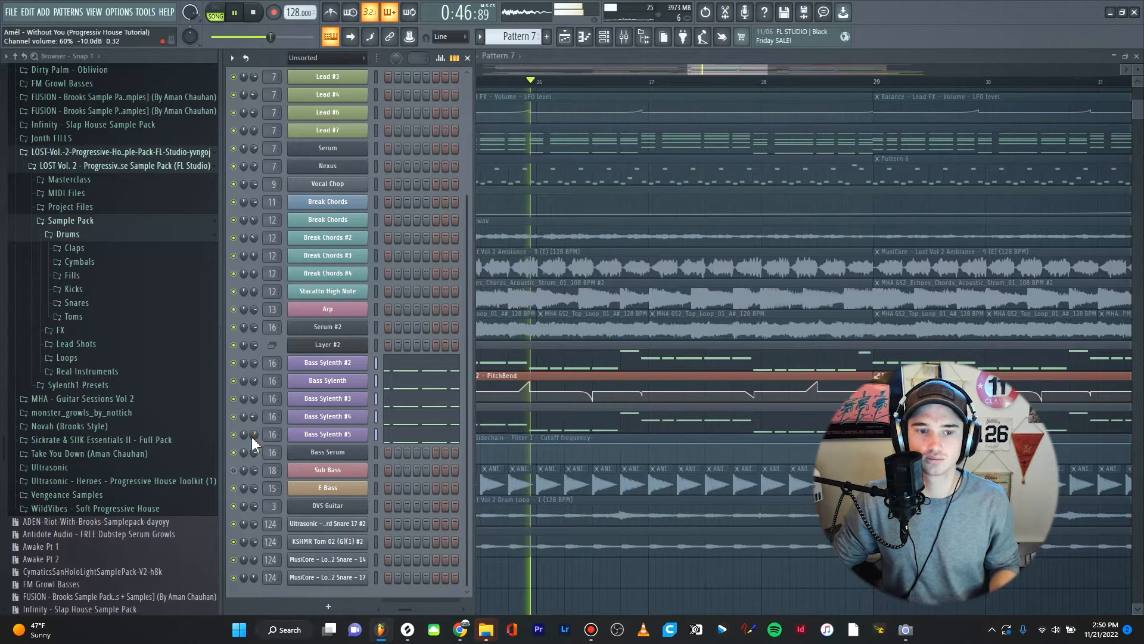
key(space)
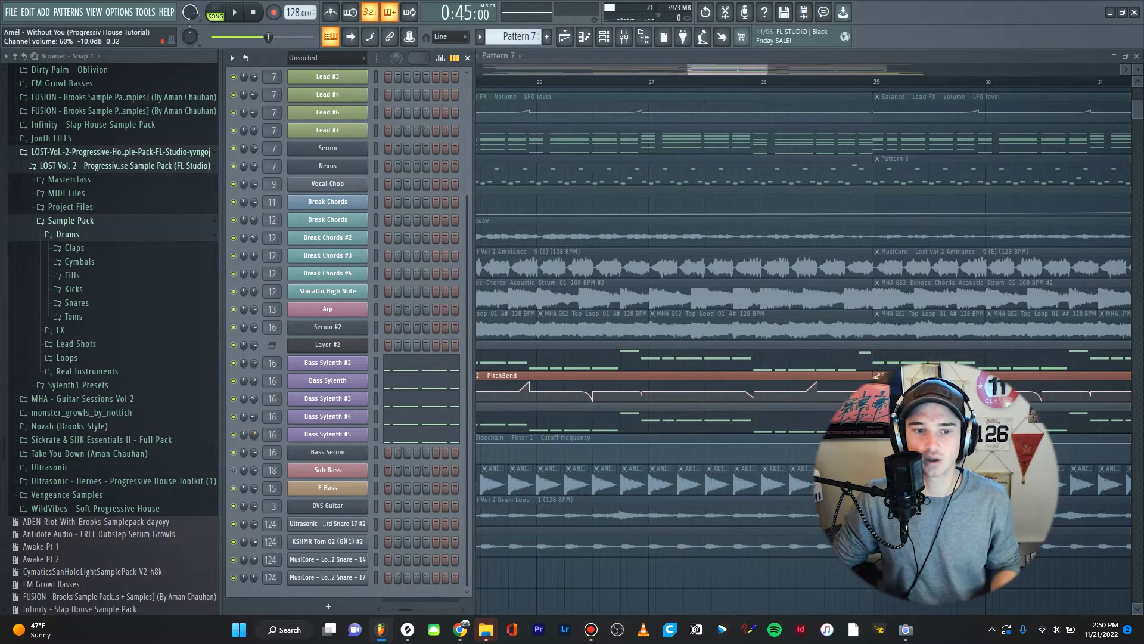
key(space)
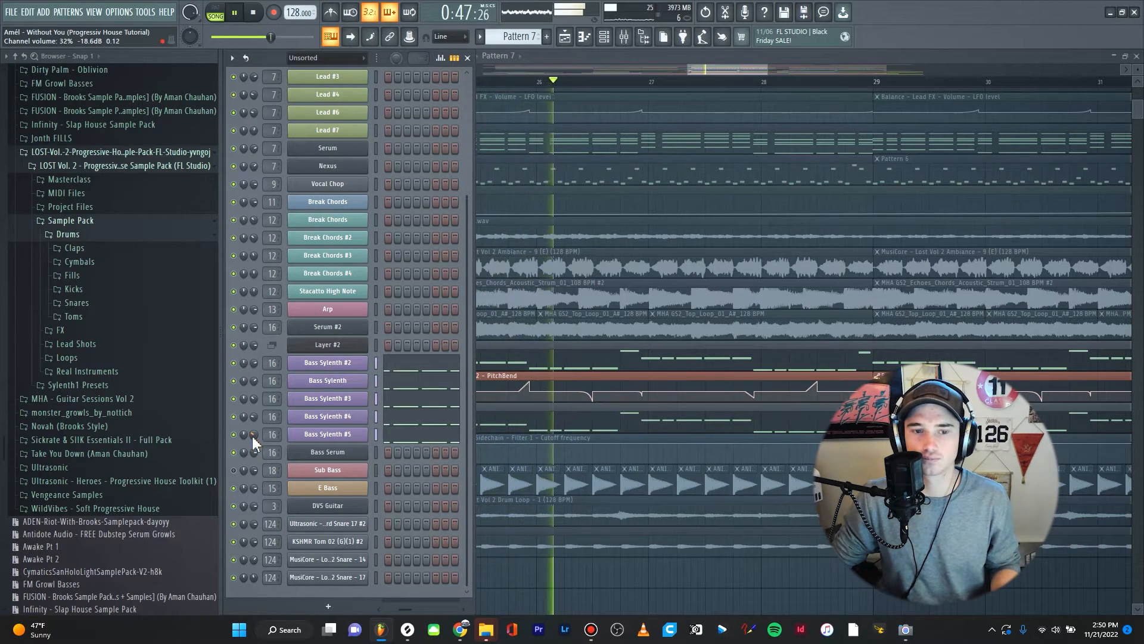
key(space)
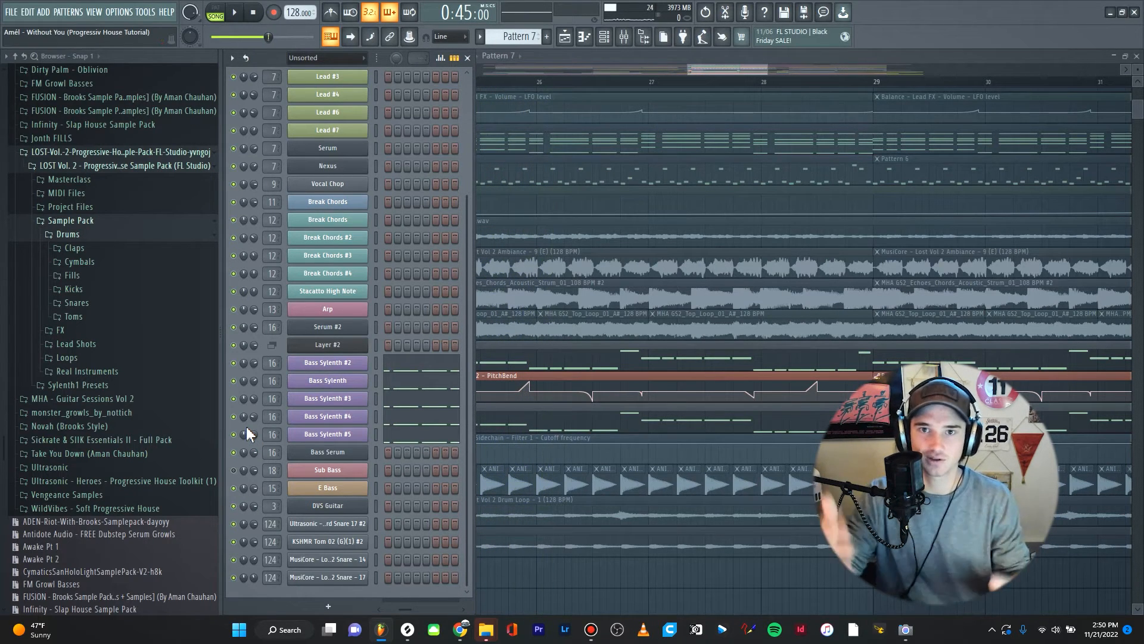
Open the Sub Bass channel's synth and examine its MusiCore Bass - Subbed preset.
click(327, 470)
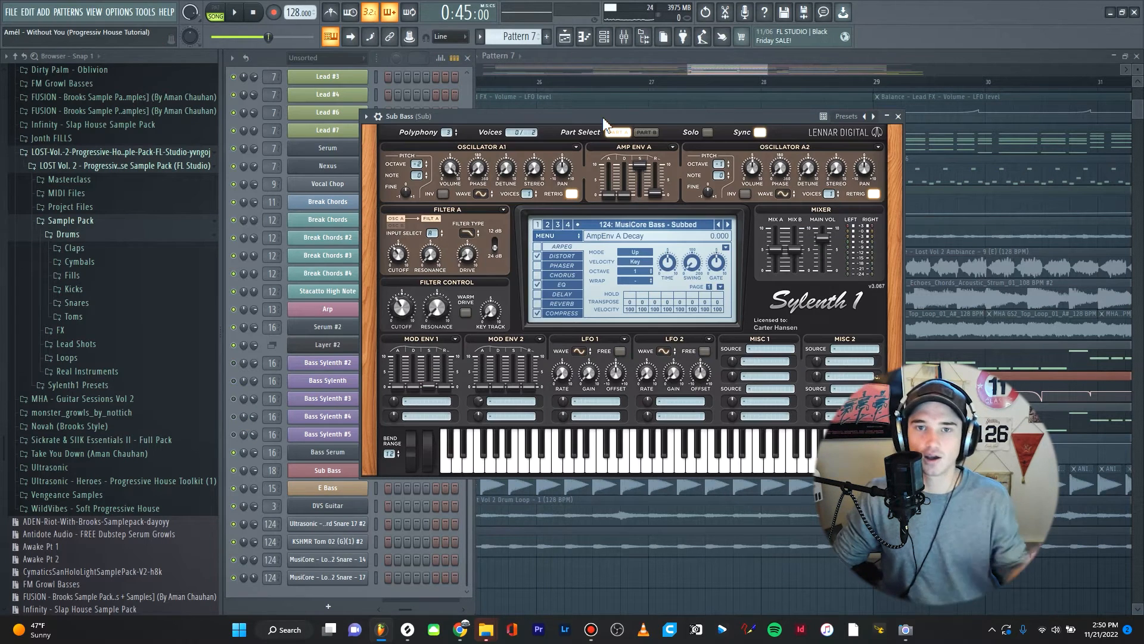
drag(603, 123, 608, 121)
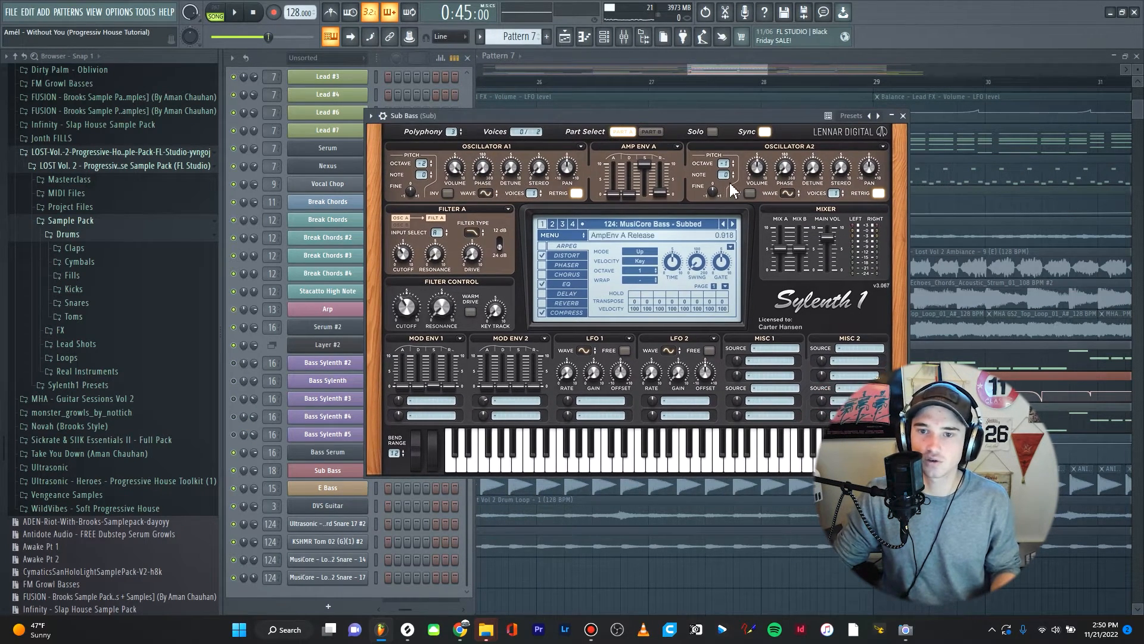
drag(682, 120, 674, 119)
key(space)
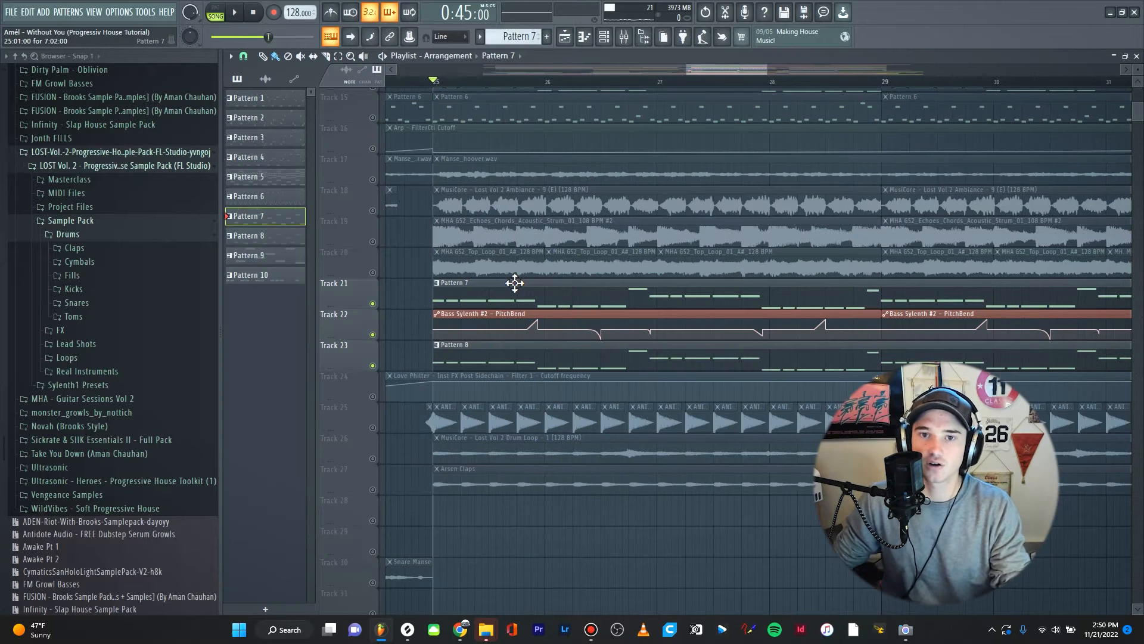
Mute the pitch bend automation on Track 22, audition the bass patterns without it from bar 25, and re-enable the track.
scroll(527, 298, down, 2)
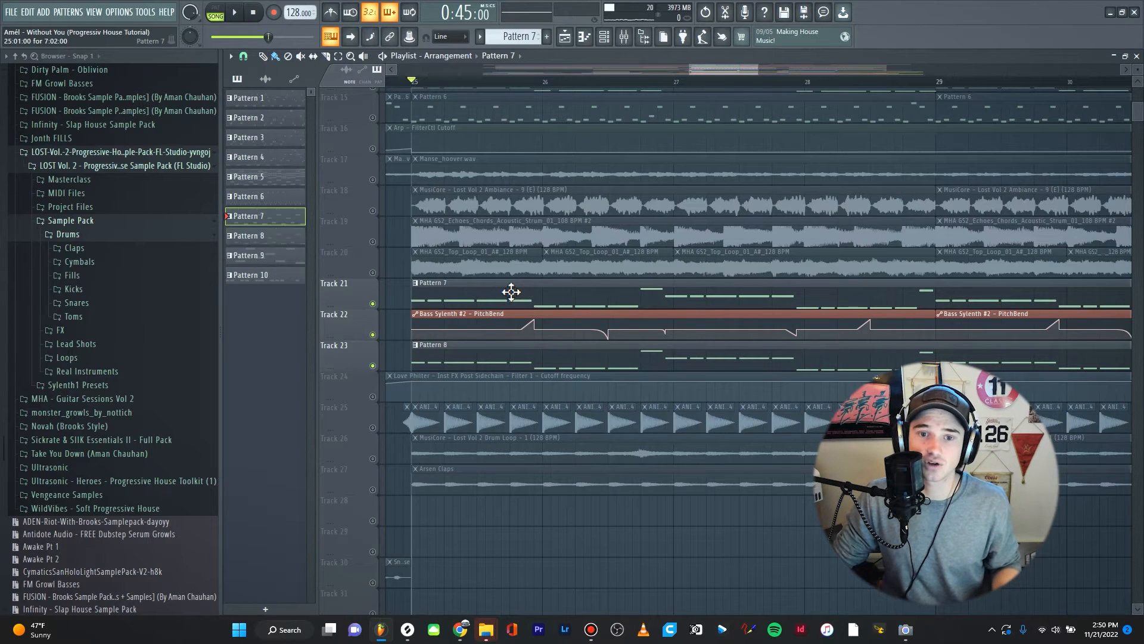
scroll(519, 289, up, 2)
scroll(537, 281, down, 2)
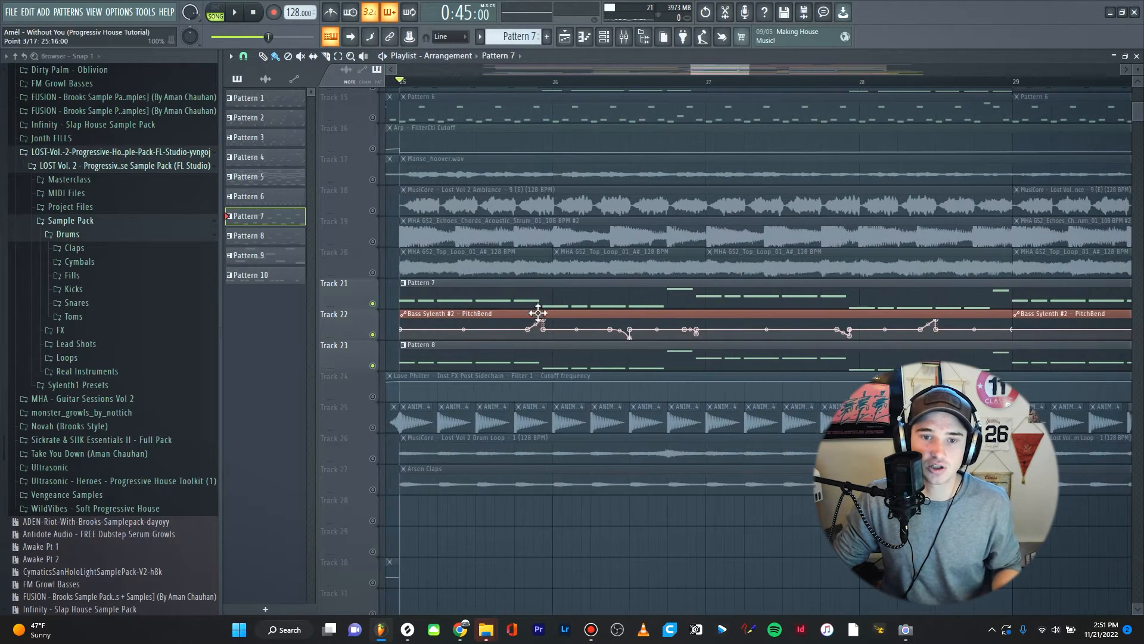
click(372, 335)
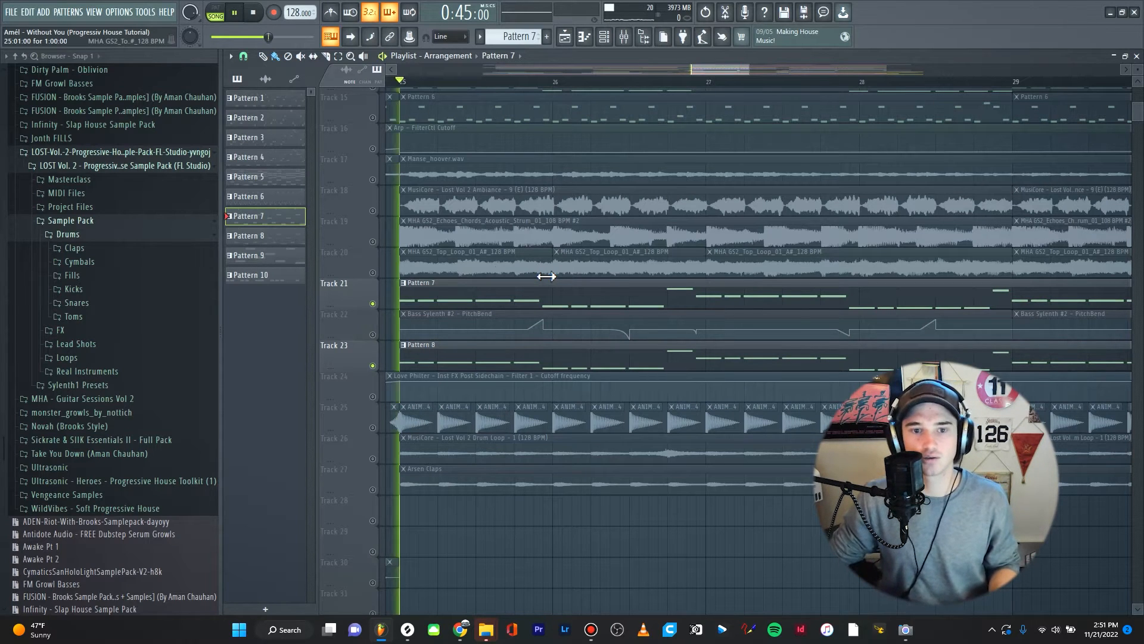
key(space)
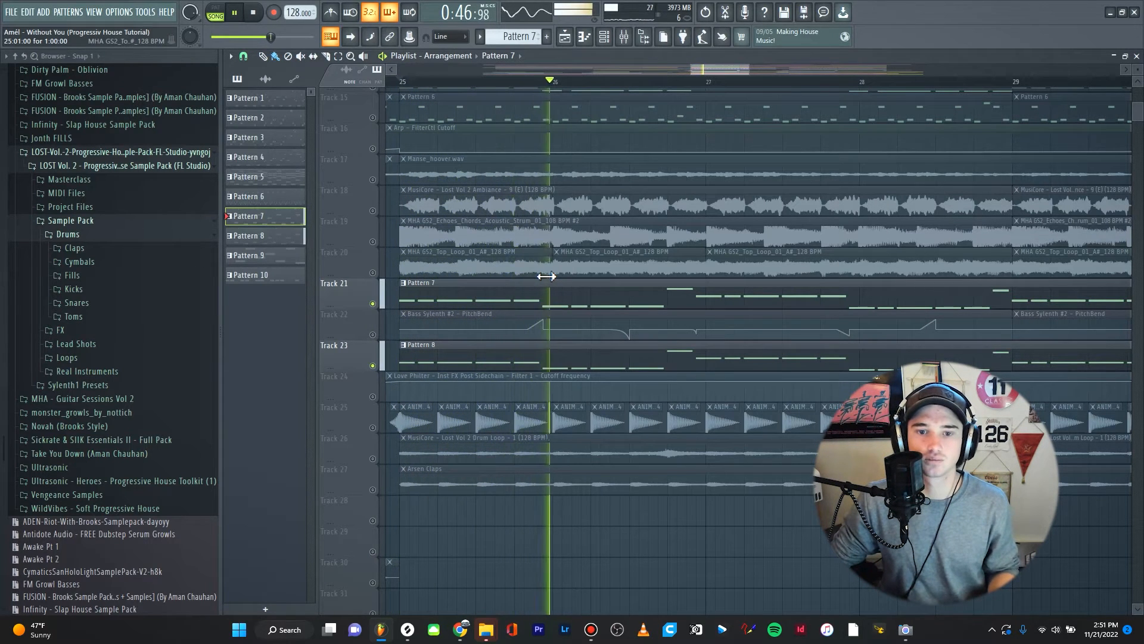
key(space)
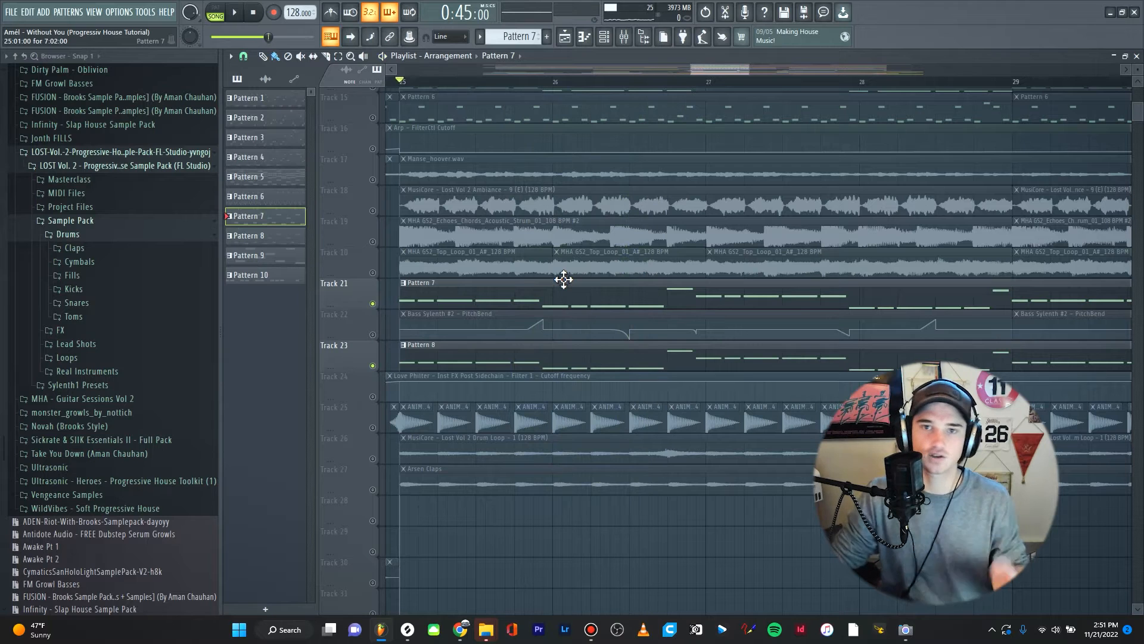
click(373, 334)
Open Bass Sylenth #2, inspect the automation options for its last tweaked PitchBend parameter, and close the synth.
click(604, 36)
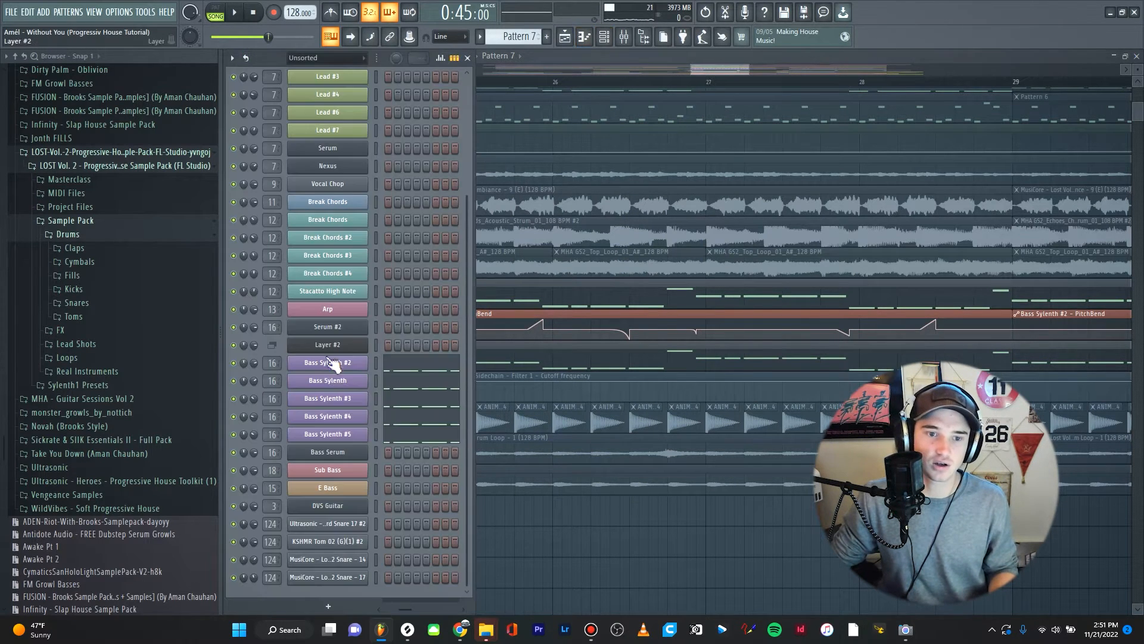
click(328, 363)
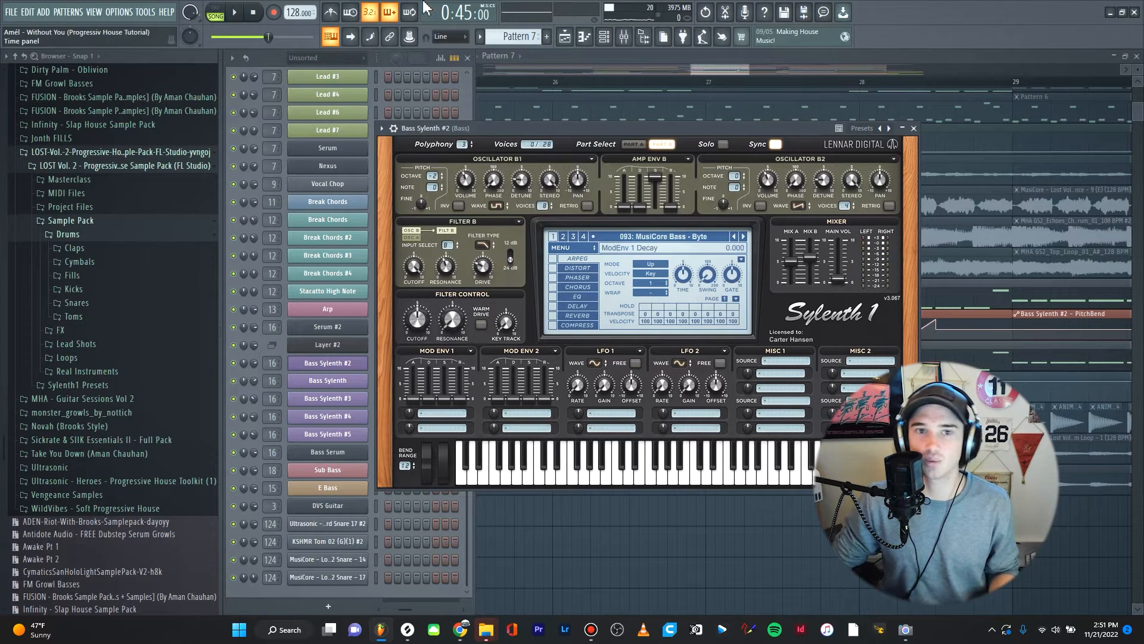
right_click(410, 37)
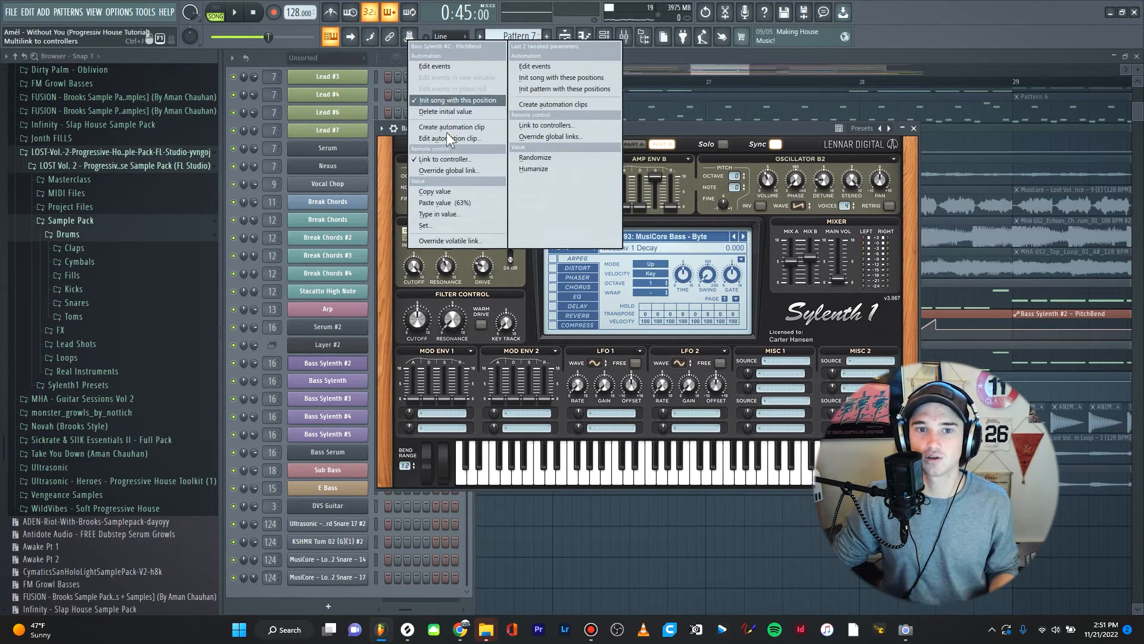
click(746, 127)
click(913, 128)
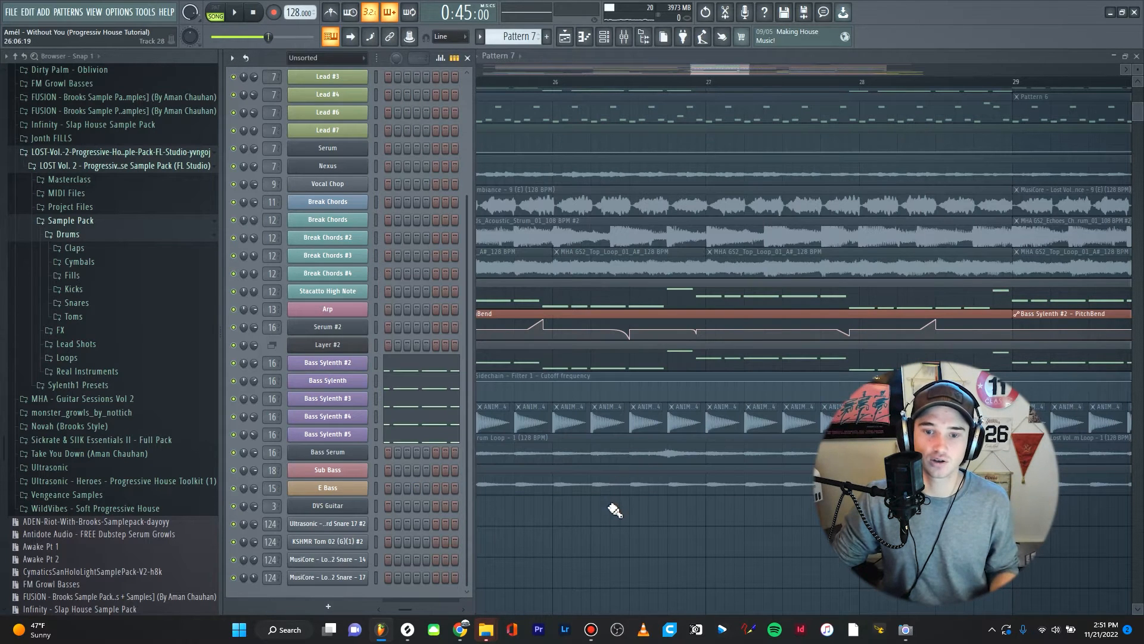
Audition the bass patterns in the playlist from bar 25 with the Track 22 pitch bend automation enabled.
key(F6)
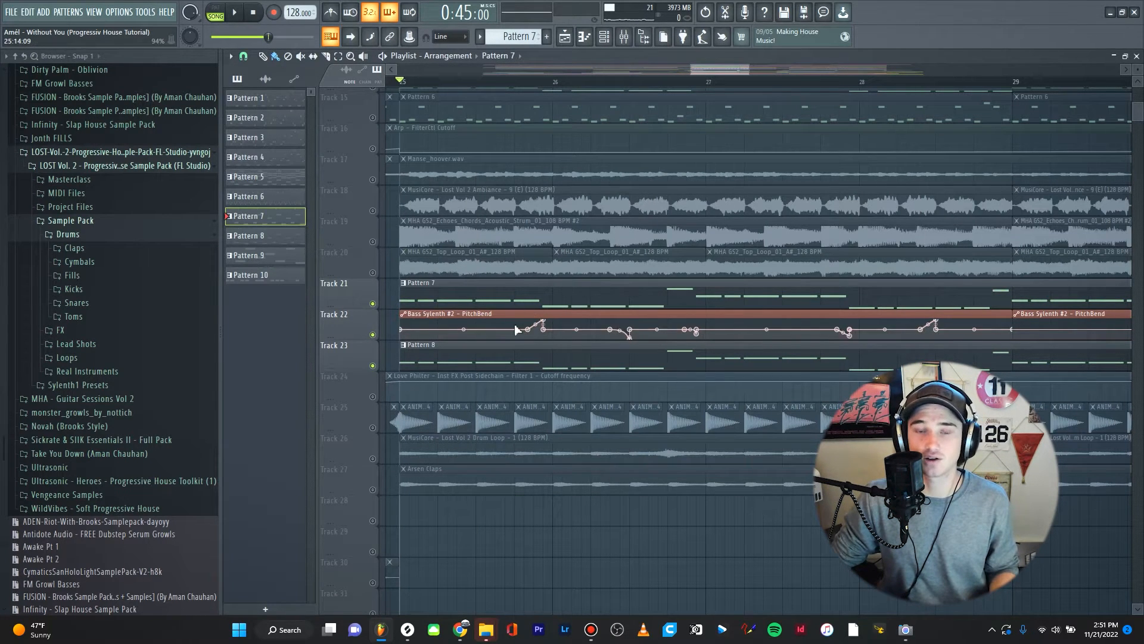
key(space)
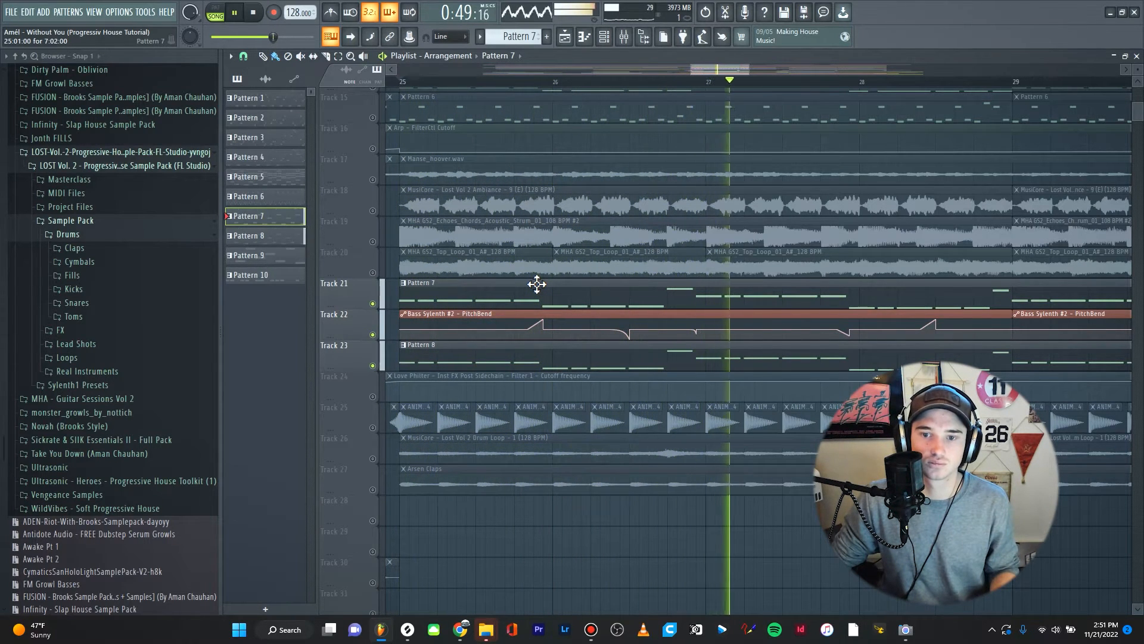
key(space)
Examine the Fruity Parametric EQ 2 curve and the OTT settings on the mixer's Bass track.
key(F9)
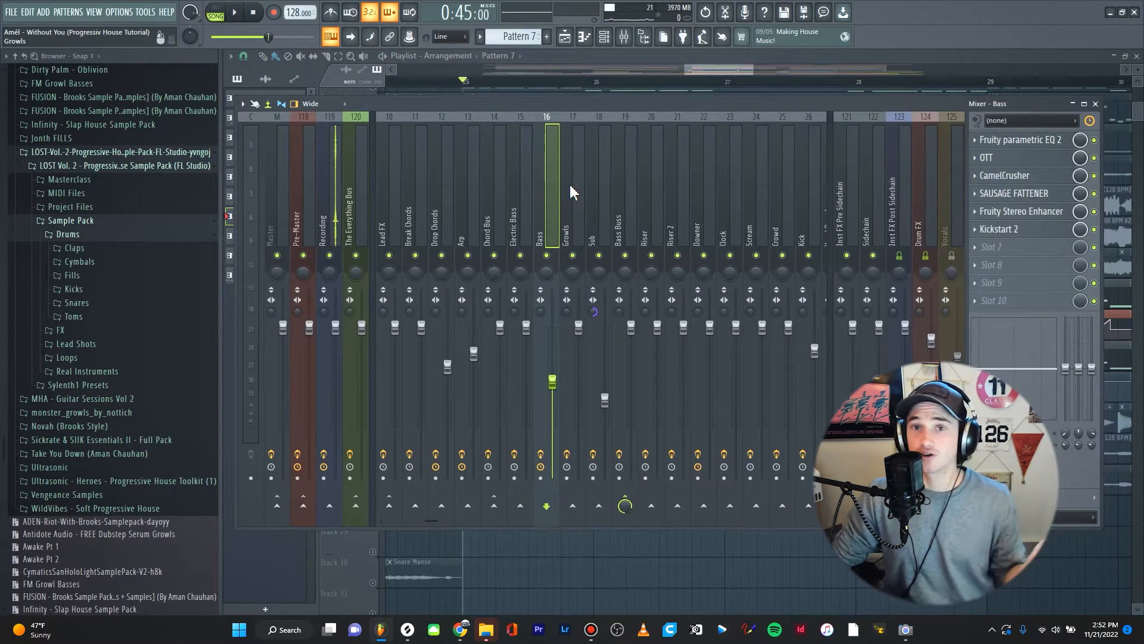
click(1031, 146)
drag(499, 146, 578, 141)
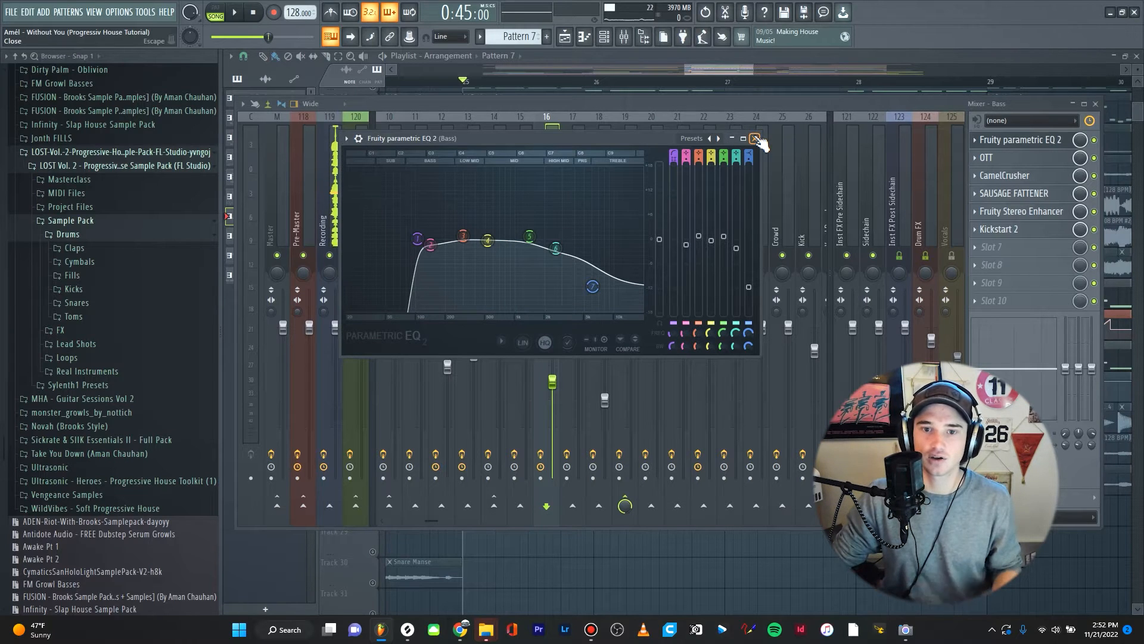
click(755, 139)
click(989, 157)
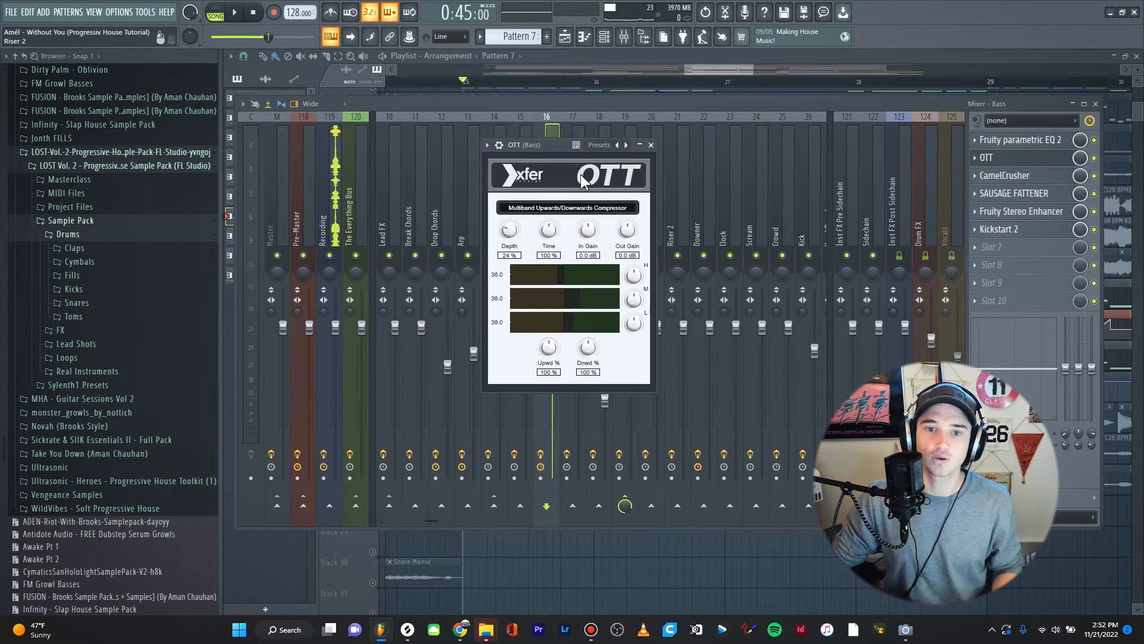
drag(558, 149, 596, 152)
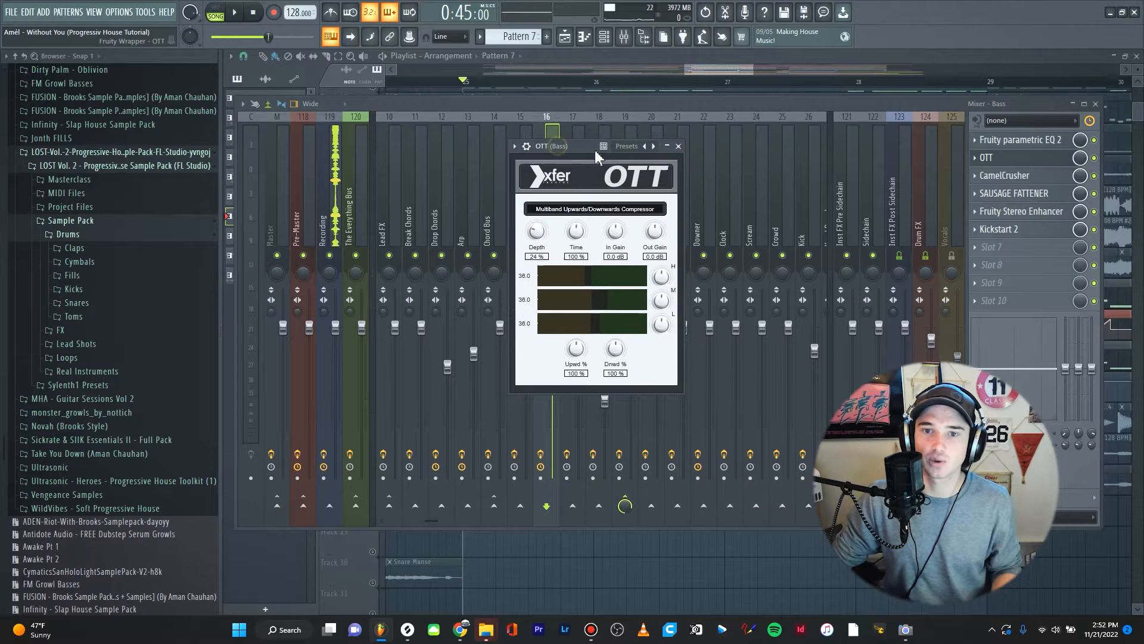
click(678, 146)
Examine the CamelCrusher Annihilate patch and the Sausage Fattener settings on the mixer's Bass track.
click(1005, 175)
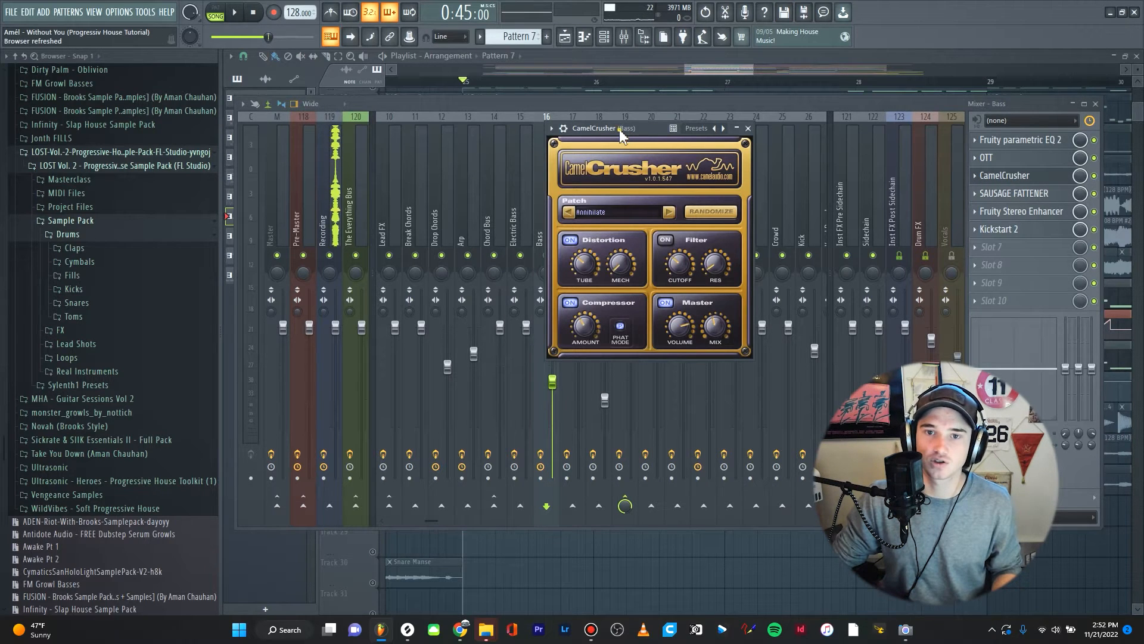
drag(624, 130, 586, 136)
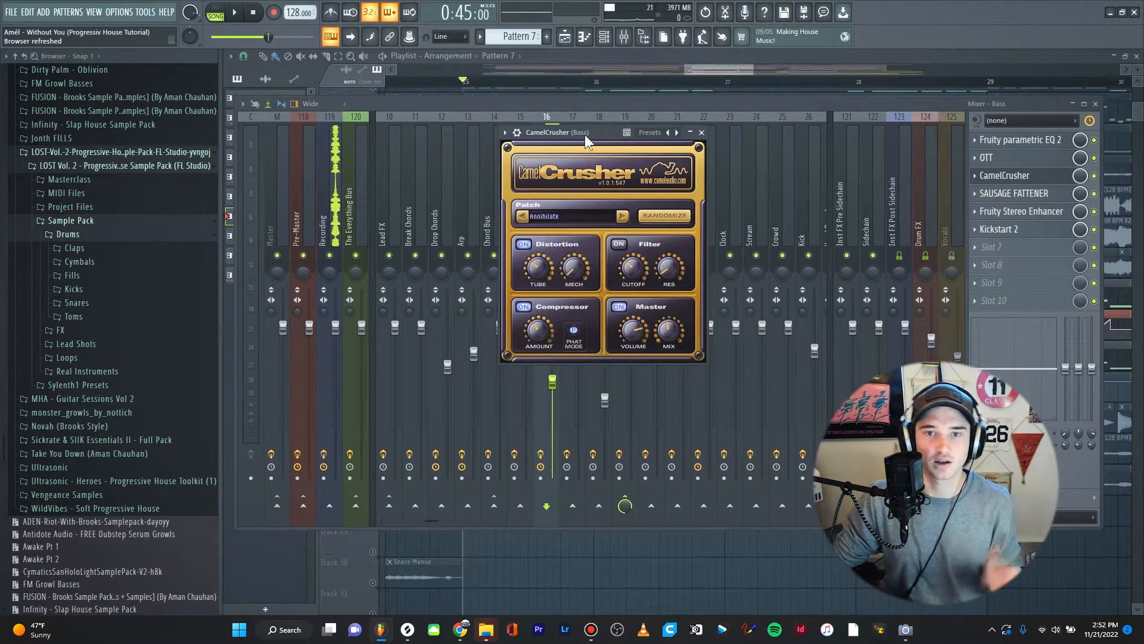
click(701, 132)
click(1040, 195)
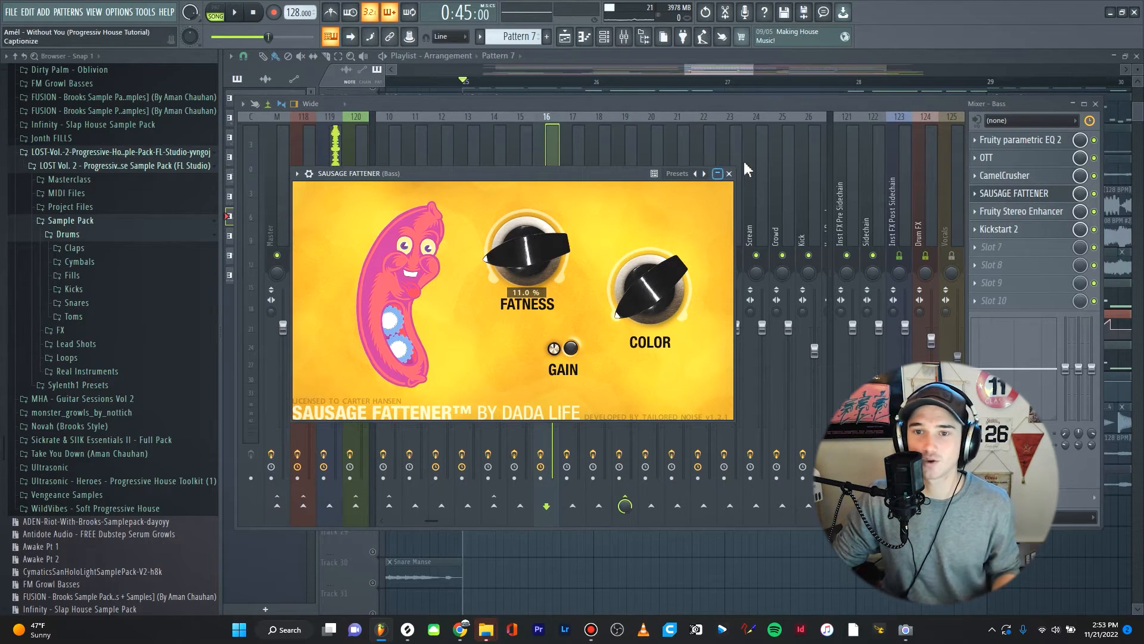
click(729, 174)
Examine the Fruity Stereo Enhancer and Kickstart 2 settings on the mixer's Bass track.
click(1026, 222)
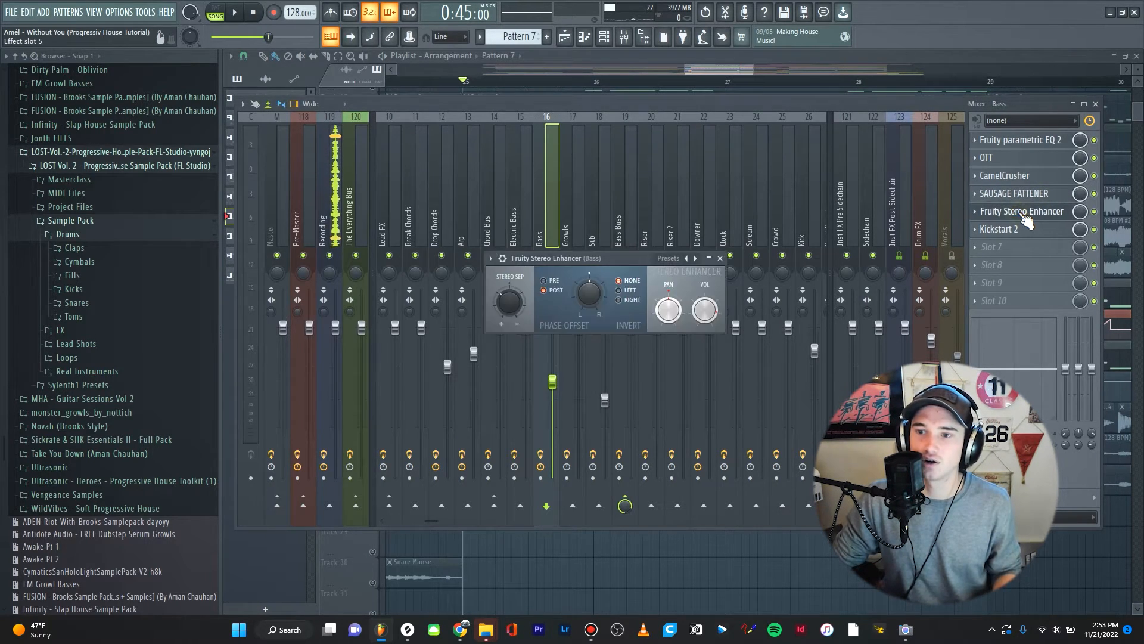
drag(580, 256, 572, 216)
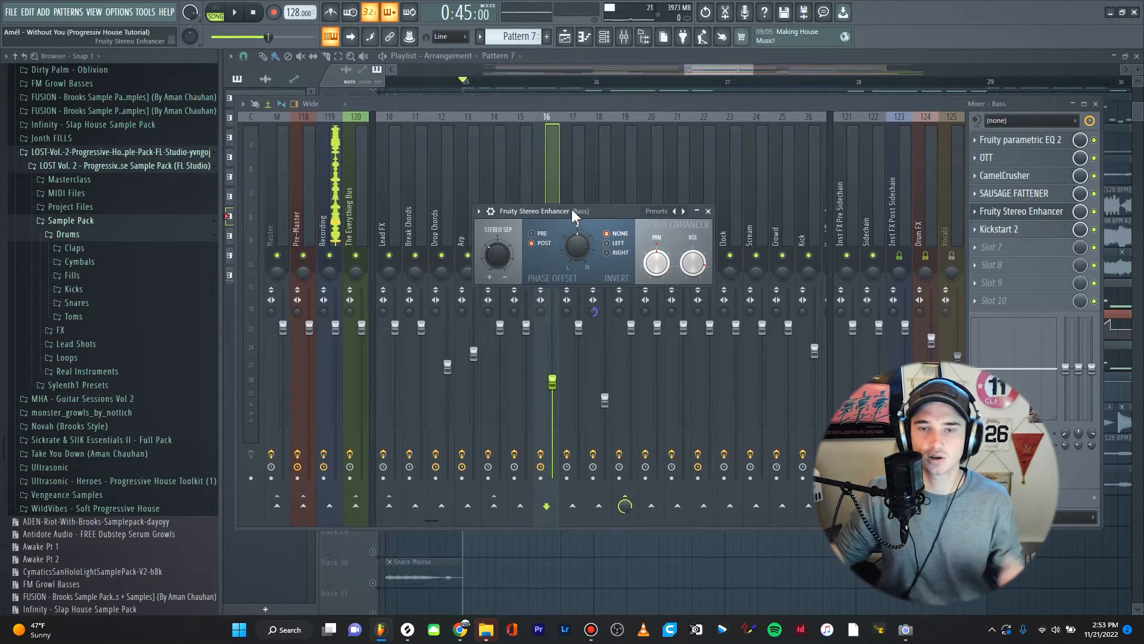
click(708, 211)
click(1035, 232)
drag(418, 145, 589, 158)
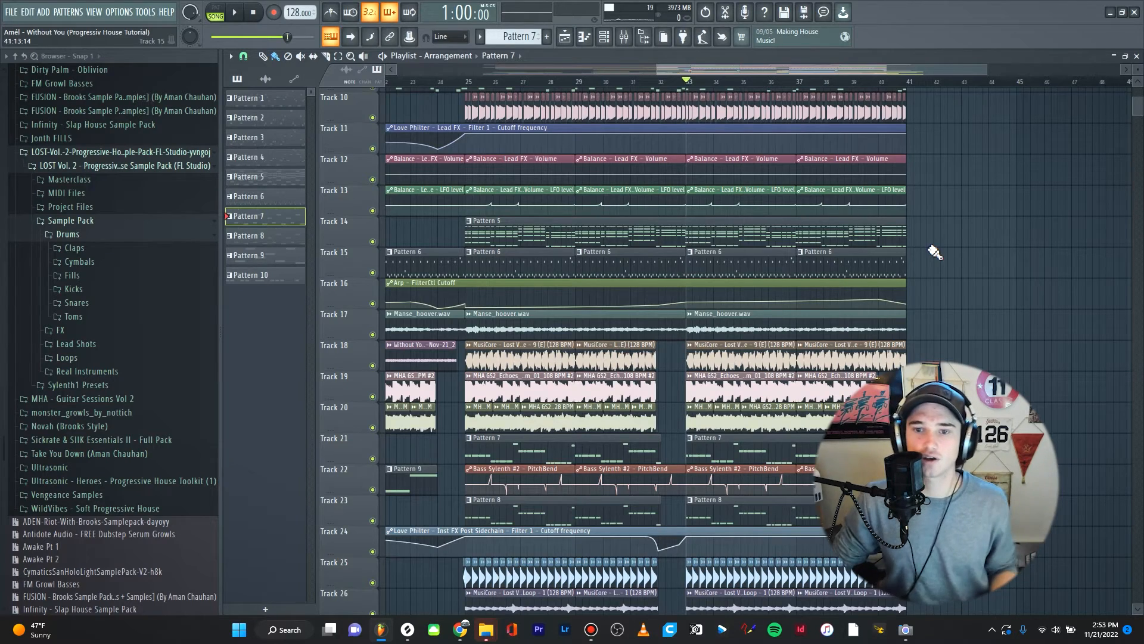
Solo the arp on Track 15 with its filter cutoff automation on Track 16 and audition them from bar 33.
scroll(833, 253, up, 2)
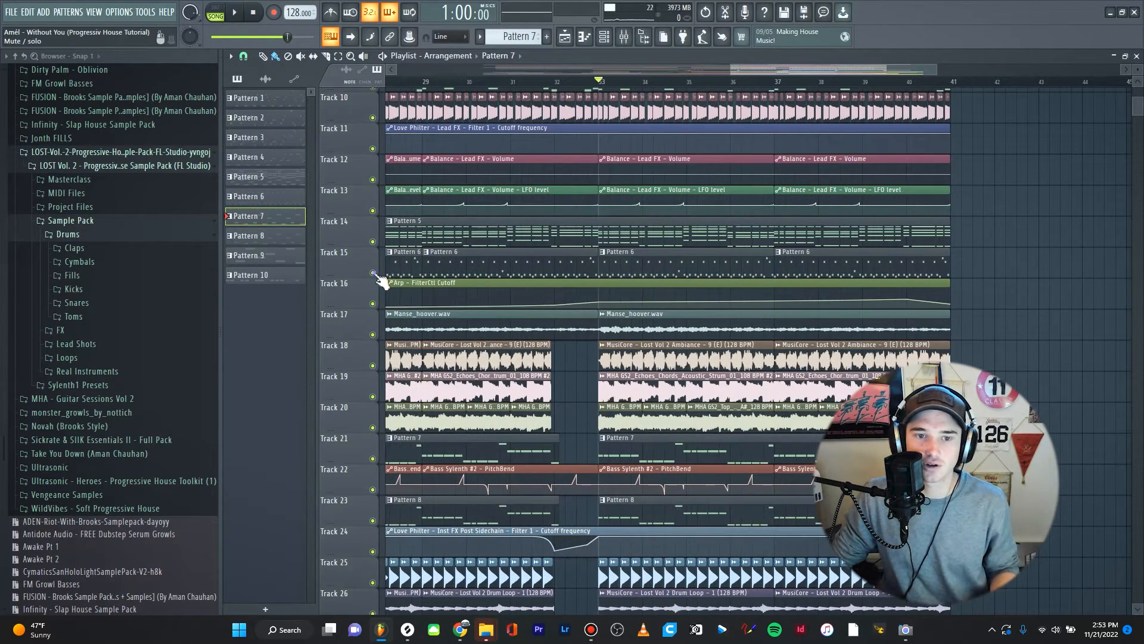
right_click(373, 273)
click(373, 304)
scroll(688, 261, down, 2)
key(space)
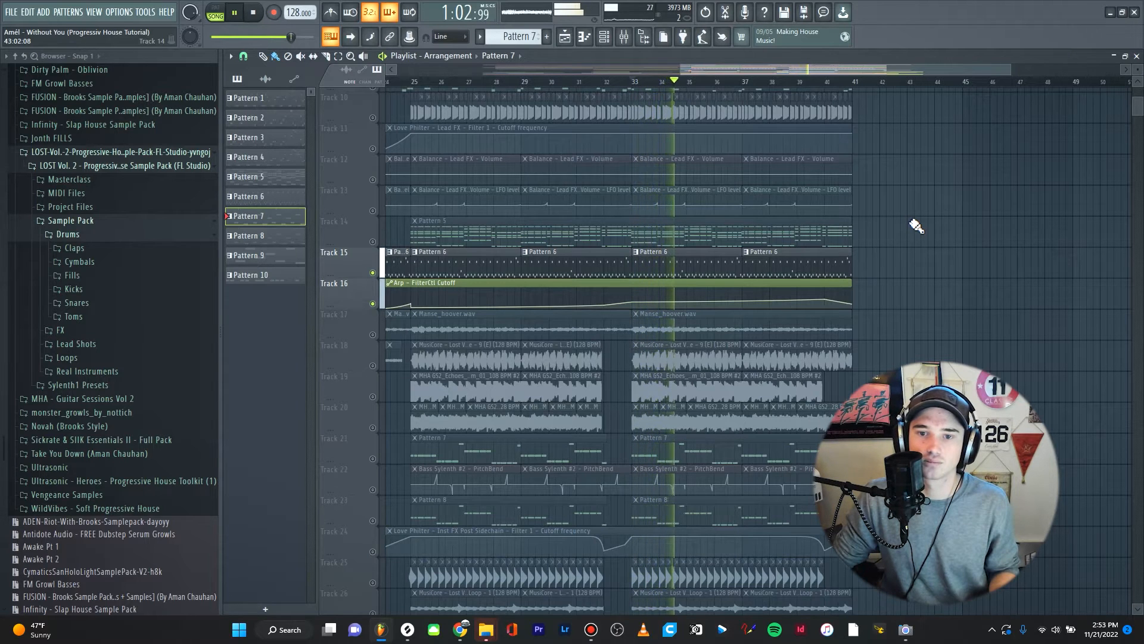
Examine the Arp channel's Sylenth1 oscillator, envelope and effect settings.
click(603, 37)
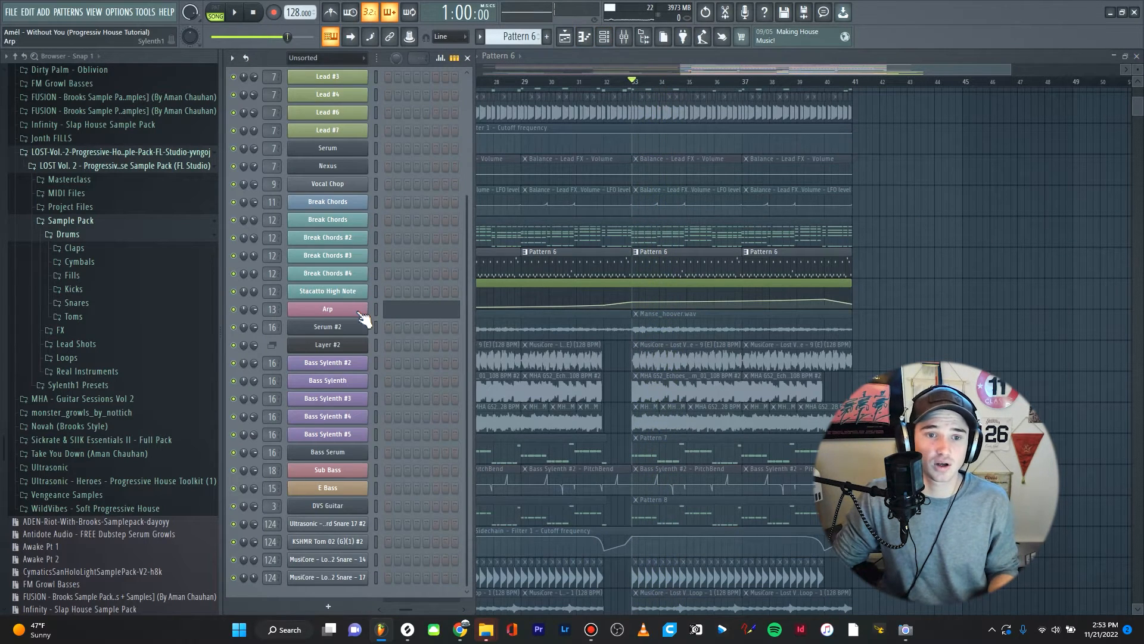
click(360, 314)
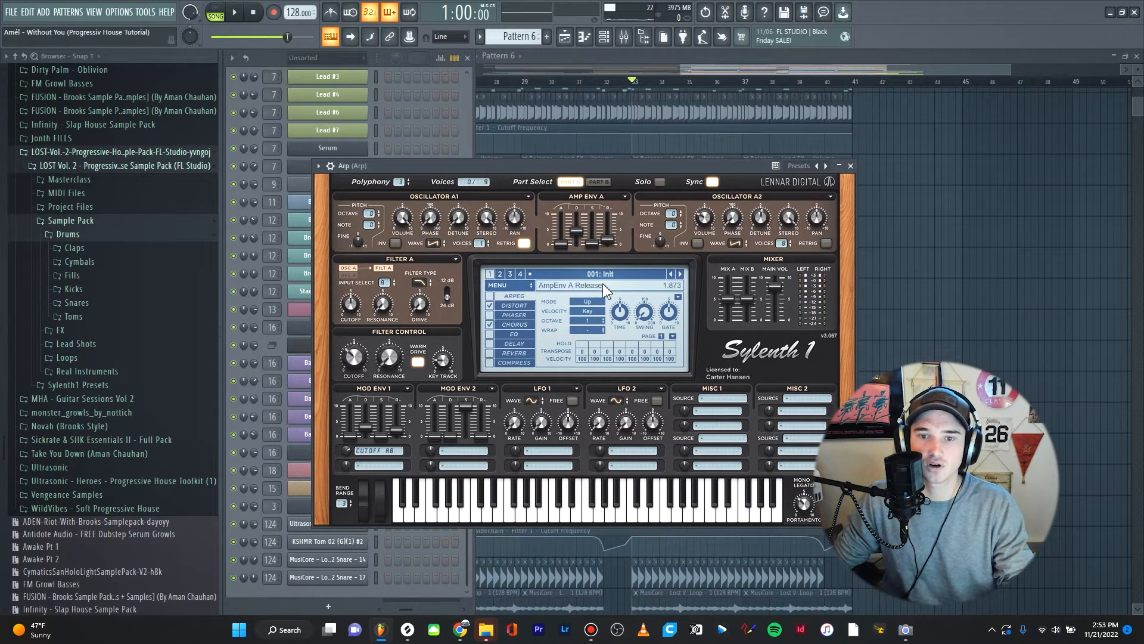
click(850, 166)
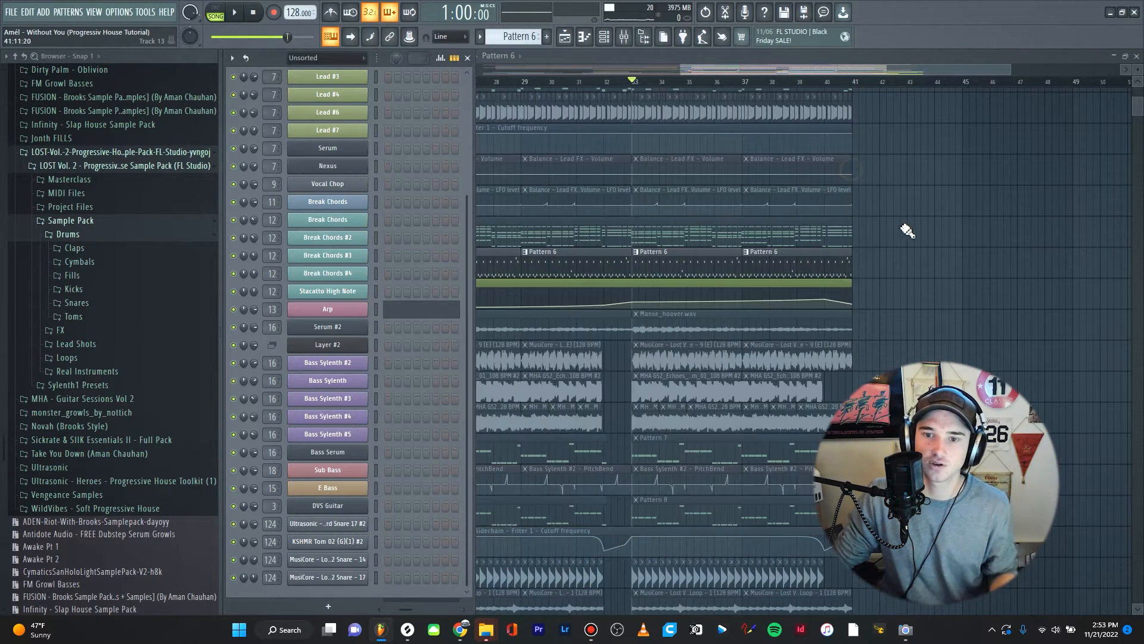
key(F6)
Examine the Arp FilterCtl Cutoff automation on Track 16 around the drop's start at bar 25.
scroll(569, 228, down, 2)
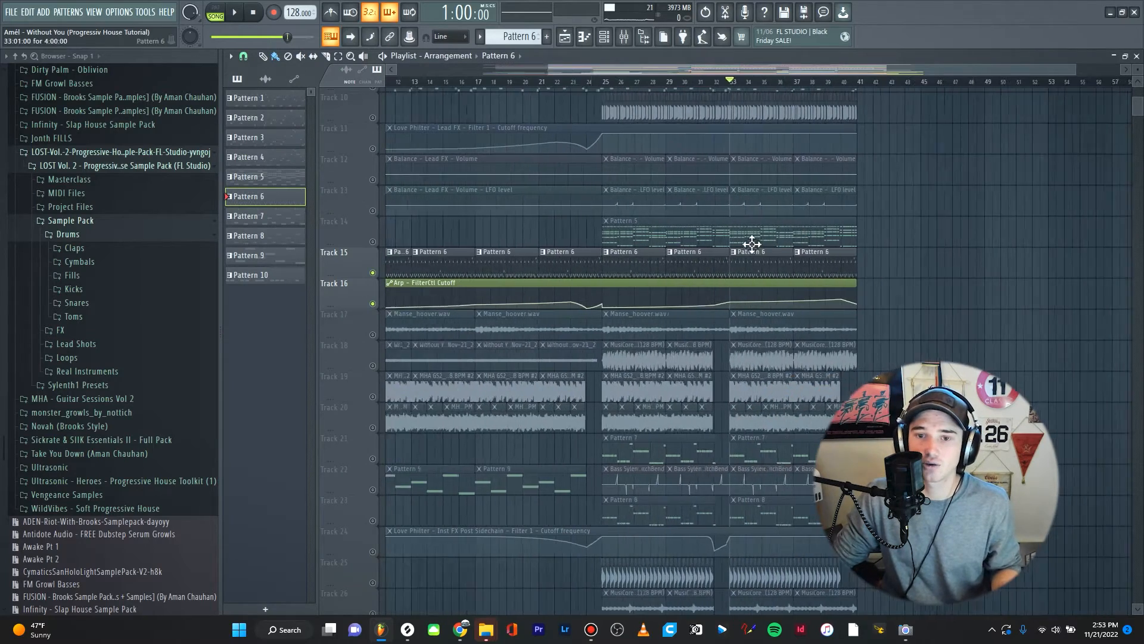
scroll(751, 243, up, 1)
scroll(650, 275, up, 3)
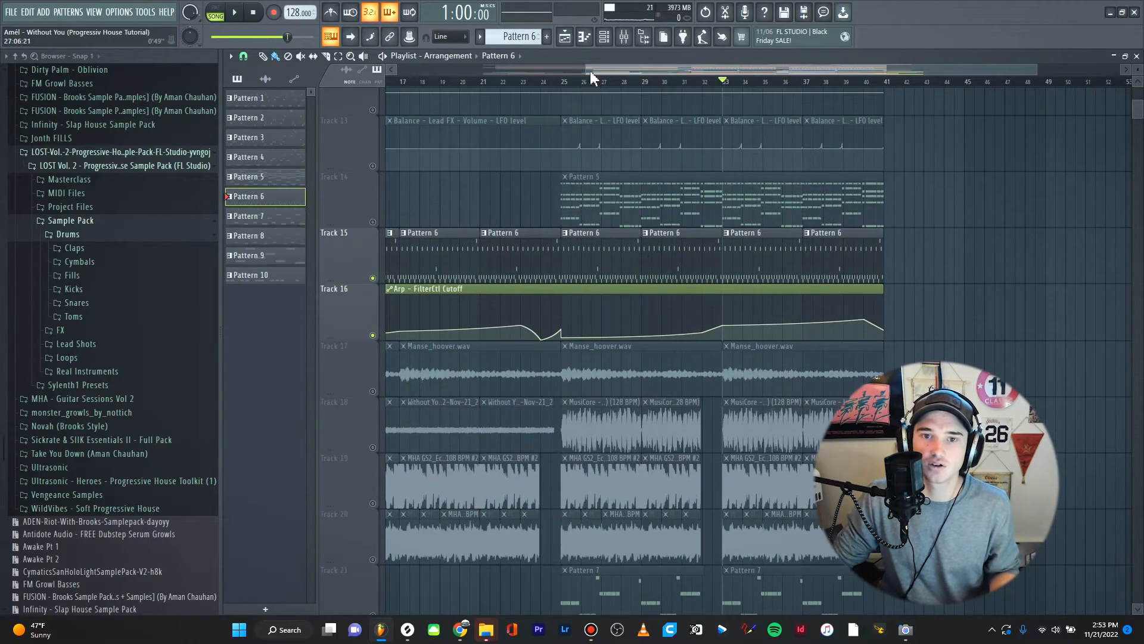
click(564, 84)
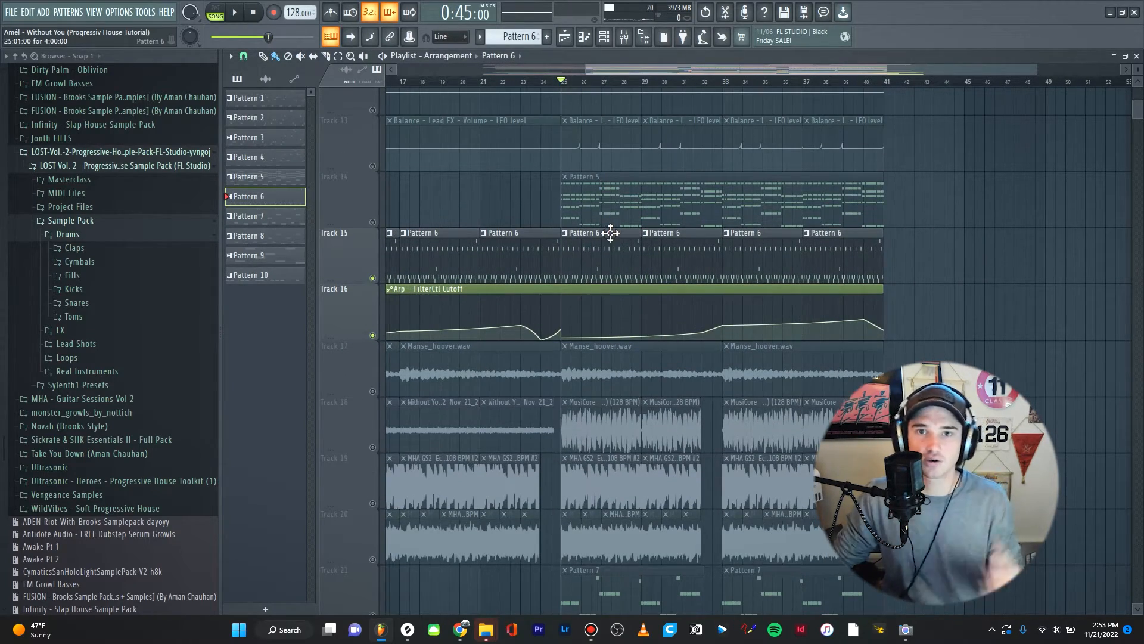
scroll(607, 247, up, 2)
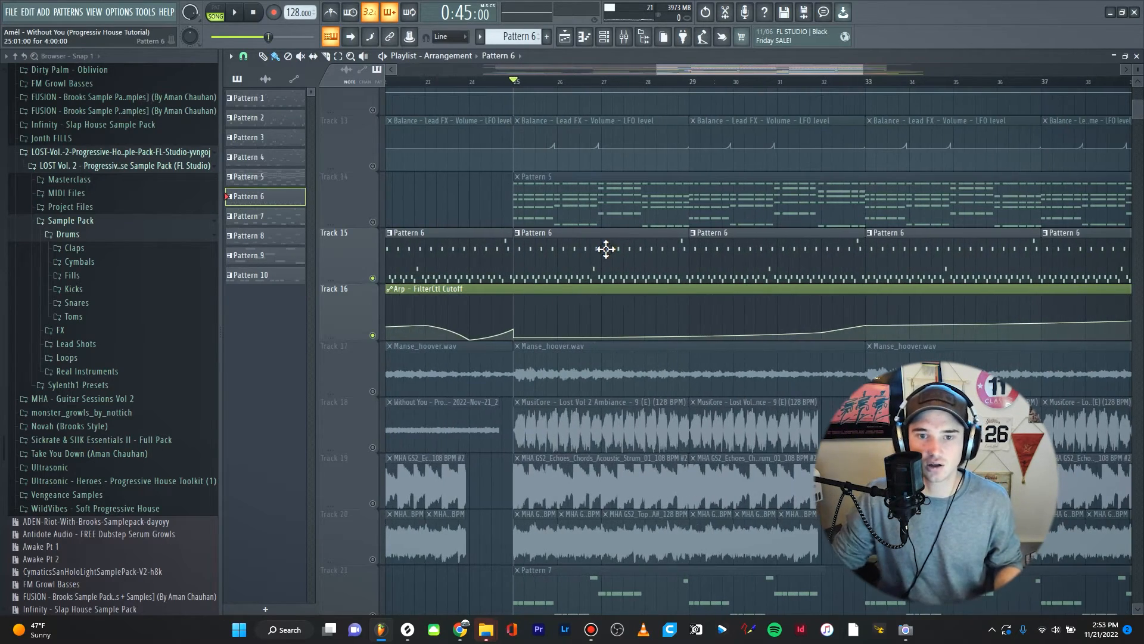
Audition the arp's filter cutoff rise from just before bar 33 into the drop's second half.
scroll(606, 249, down, 2)
click(740, 83)
scroll(579, 255, down, 3)
scroll(720, 245, up, 2)
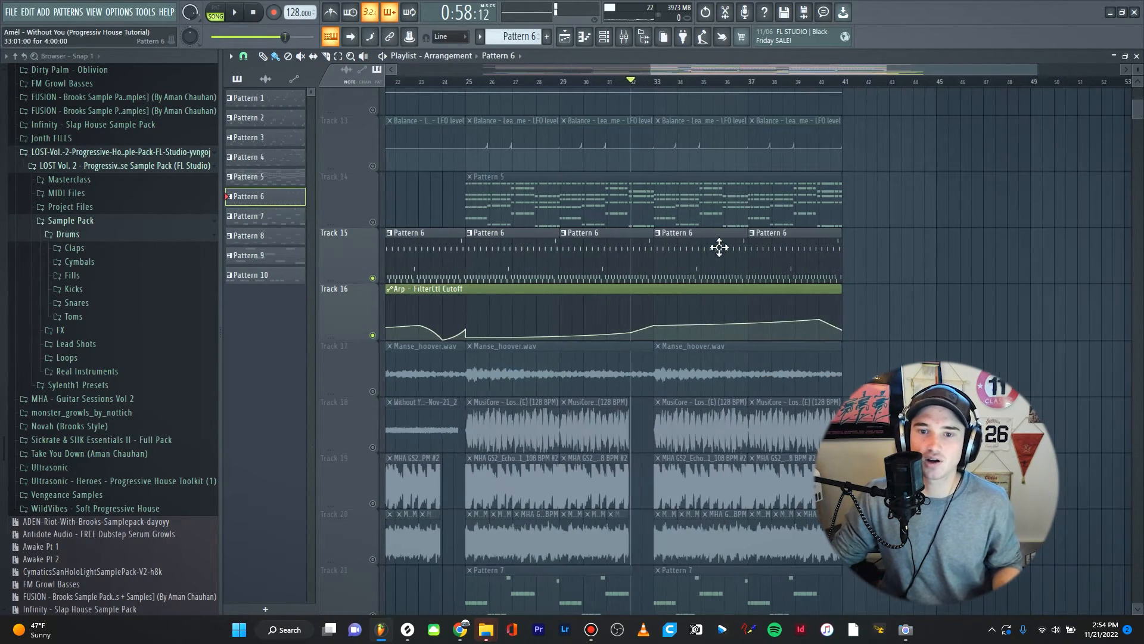
key(space)
scroll(762, 248, up, 2)
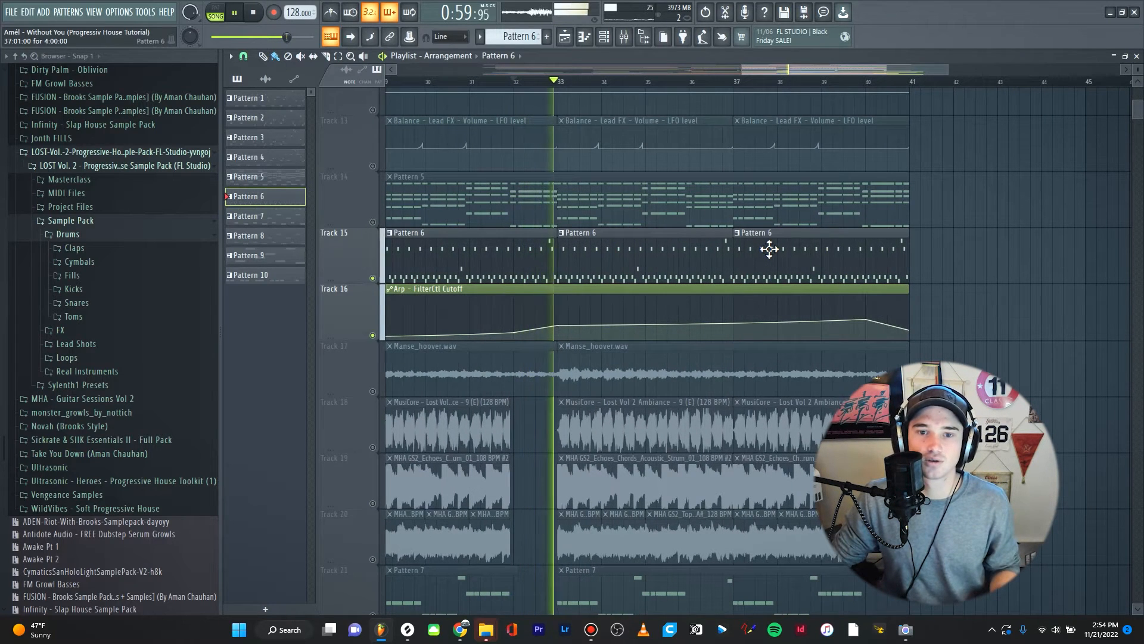
key(space)
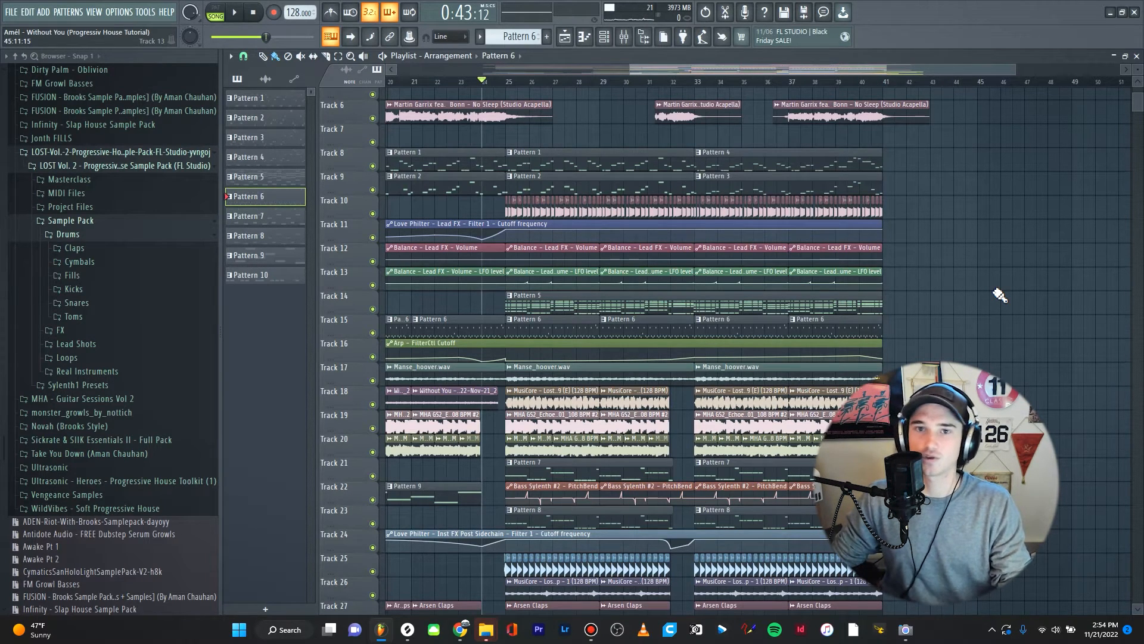
Audition the full drop from bar 24 with all tracks enabled, viewing the drum and effect tracks.
key(space)
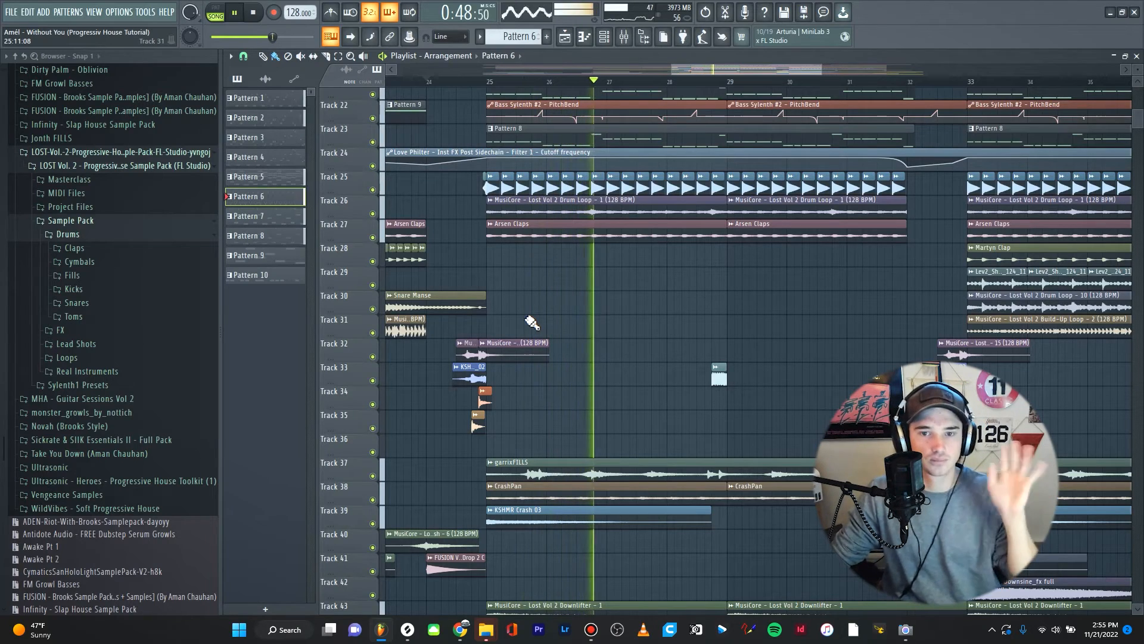
scroll(469, 296, down, 2)
scroll(469, 296, down, 1)
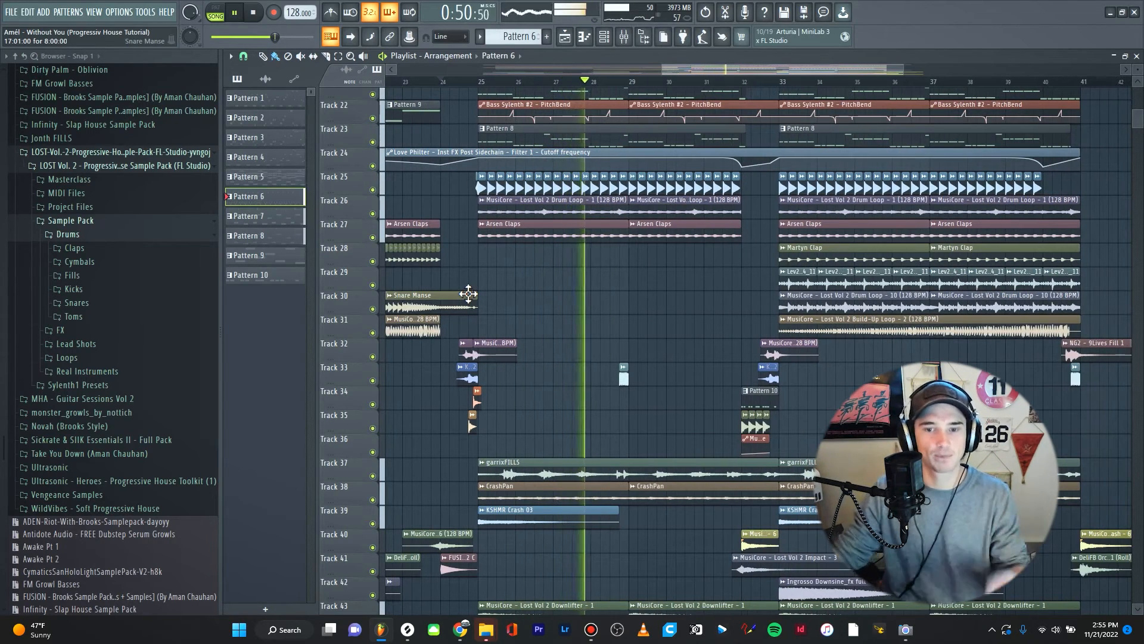
key(space)
Solo Track 25 and examine the ANIMA Vol.2 - Kick 4 clips and the reversed kick leading into bar 25.
scroll(430, 249, up, 4)
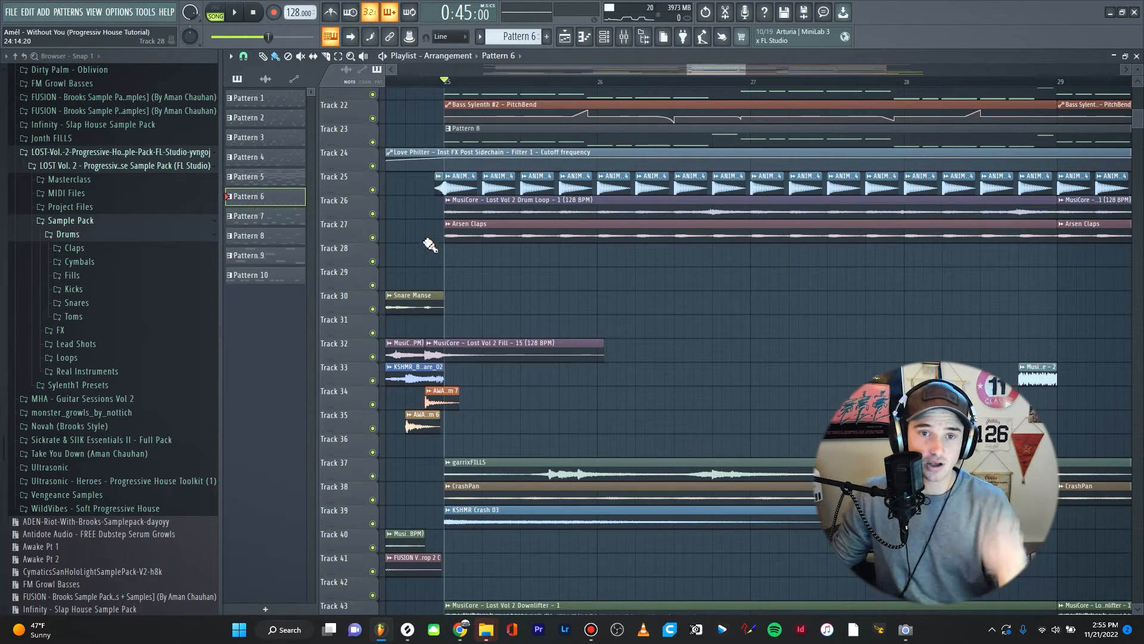
scroll(430, 246, up, 2)
scroll(438, 237, up, 2)
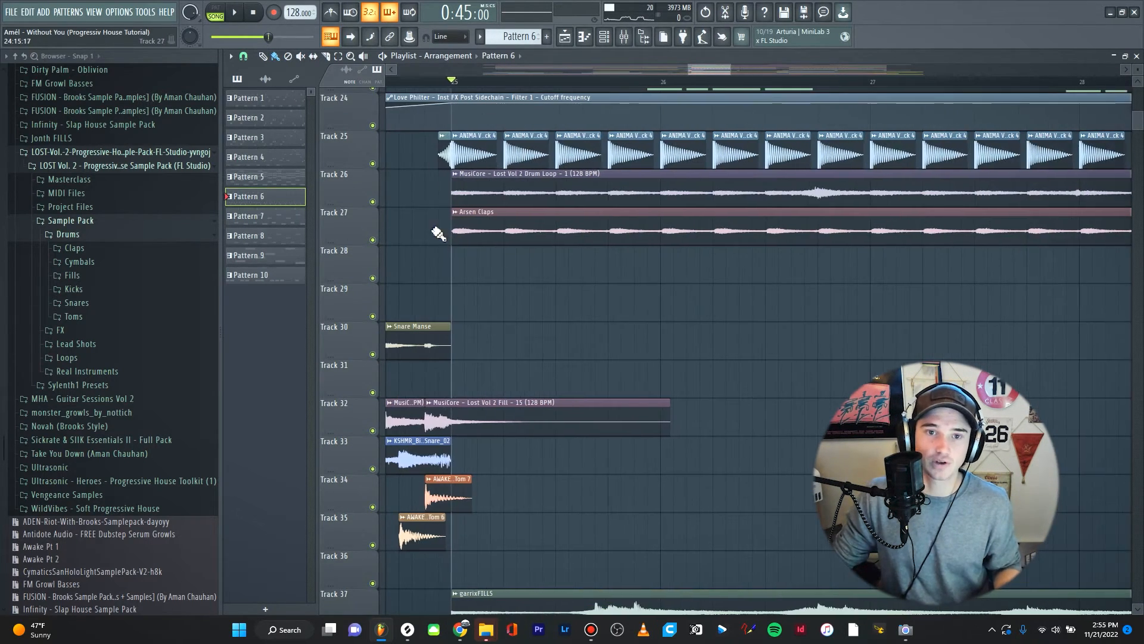
right_click(372, 163)
scroll(475, 189, down, 1)
scroll(454, 177, up, 3)
scroll(454, 176, up, 1)
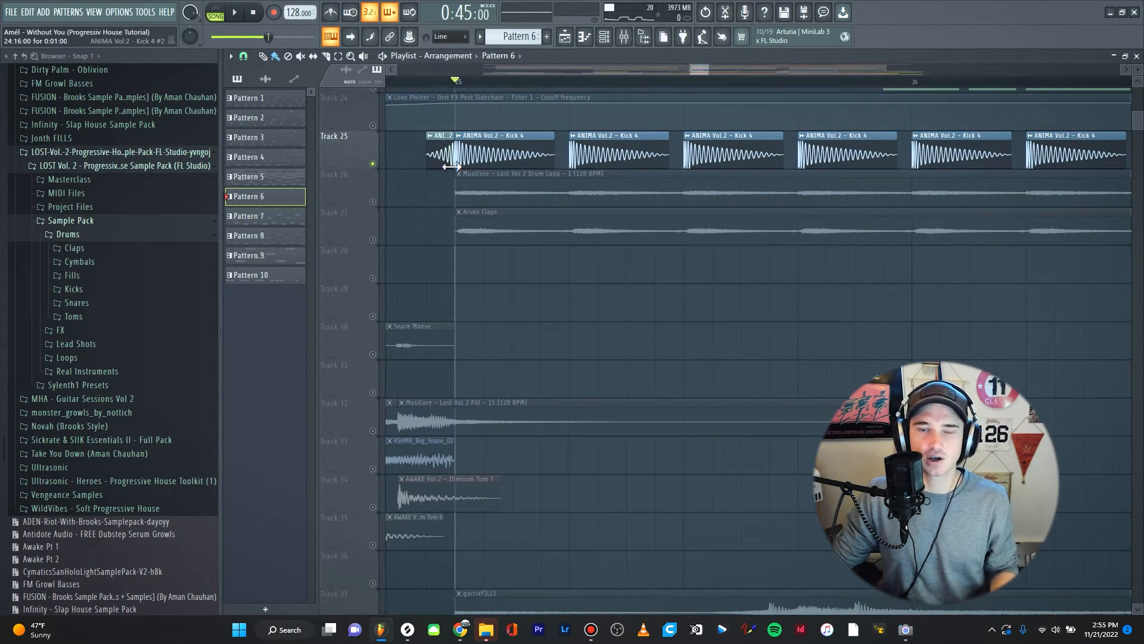
scroll(460, 153, down, 1)
scroll(453, 156, up, 1)
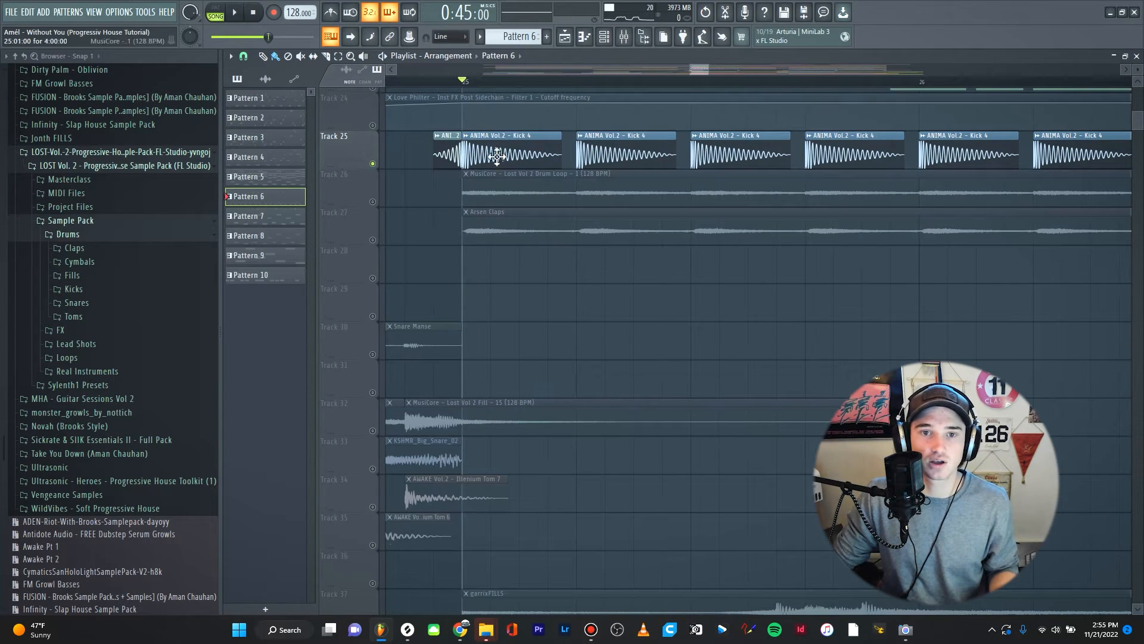
click(475, 148)
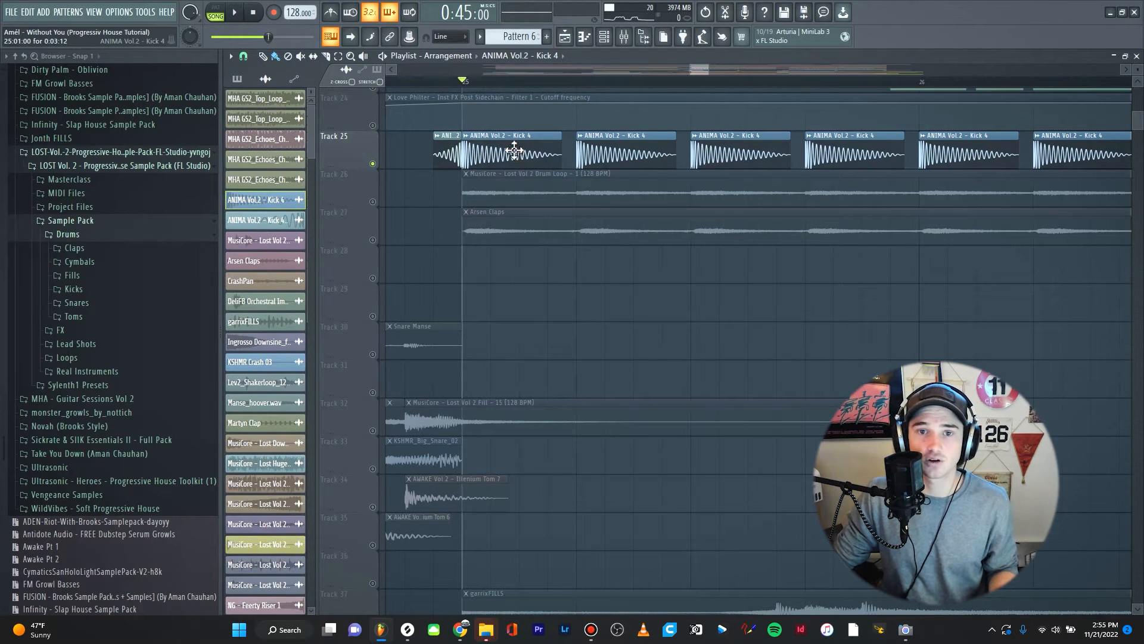
scroll(461, 218, up, 2)
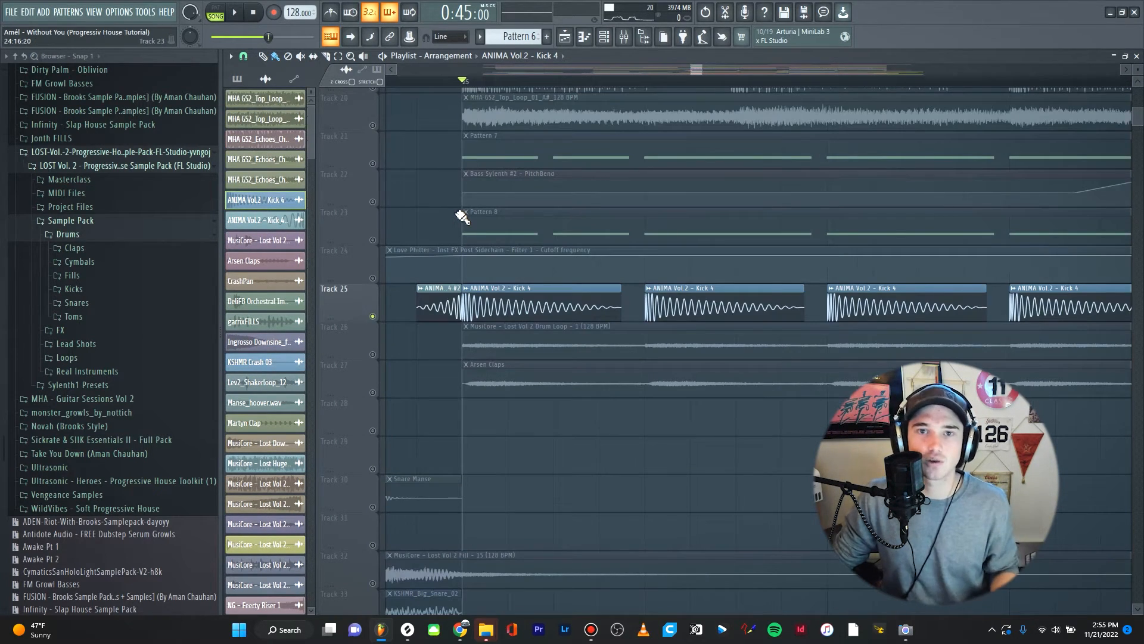
Audition the soloed kick on Track 25 starting just before bar 25.
click(423, 82)
key(space)
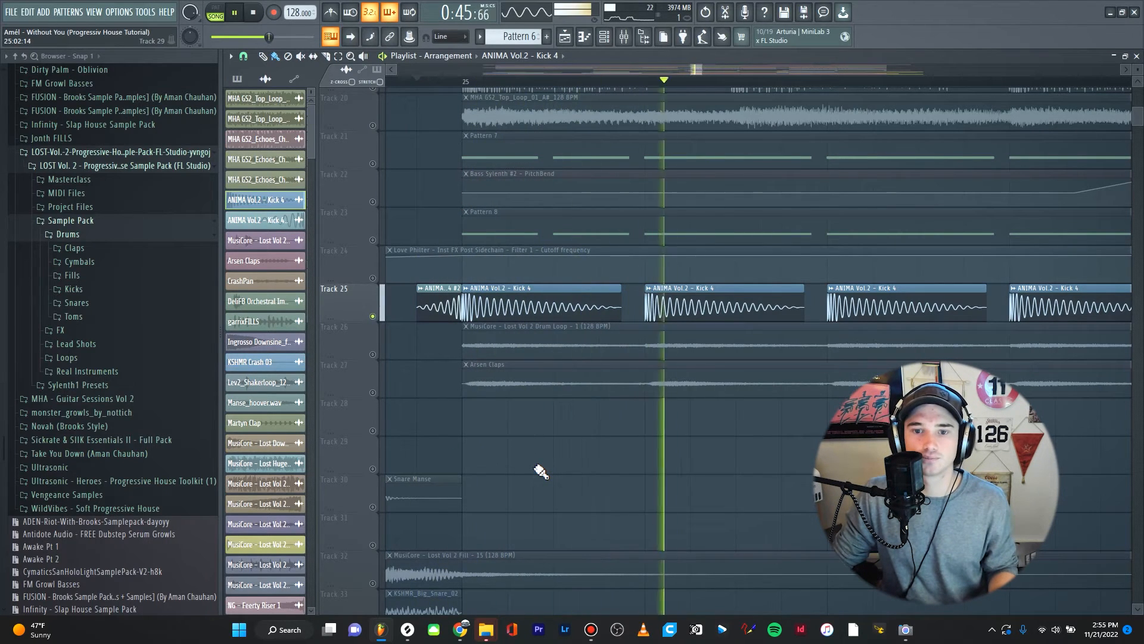
scroll(525, 453, down, 3)
key(space)
scroll(512, 436, down, 2)
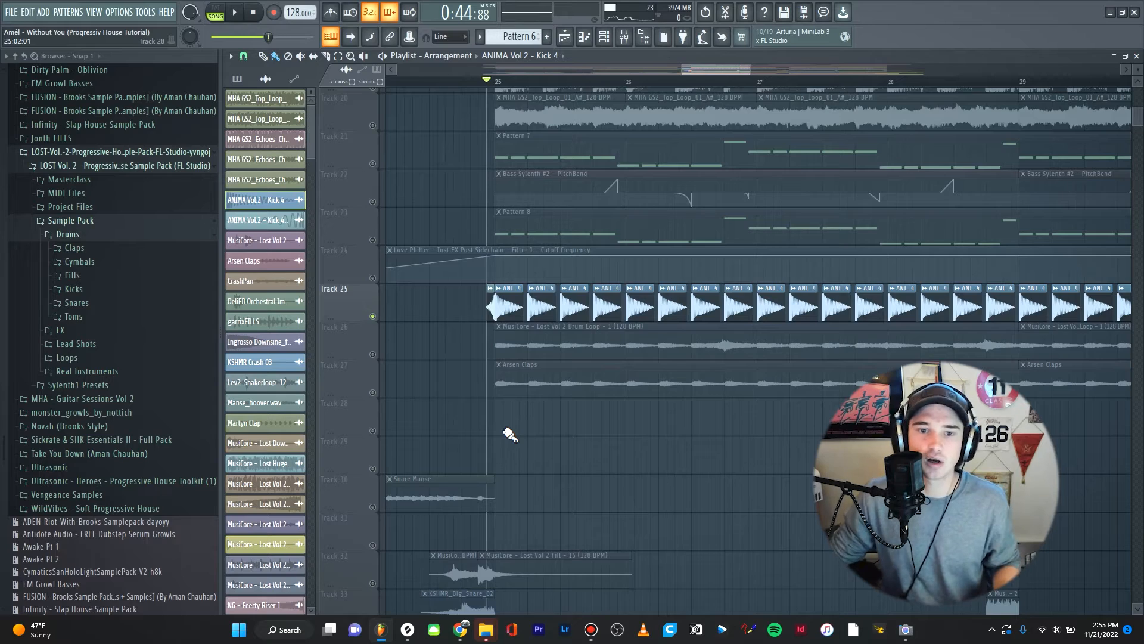
Solo the MusiCore - Lost Vol 2 Drum Loop - 1 on Track 26 and audition it from bar 25.
scroll(457, 304, down, 3)
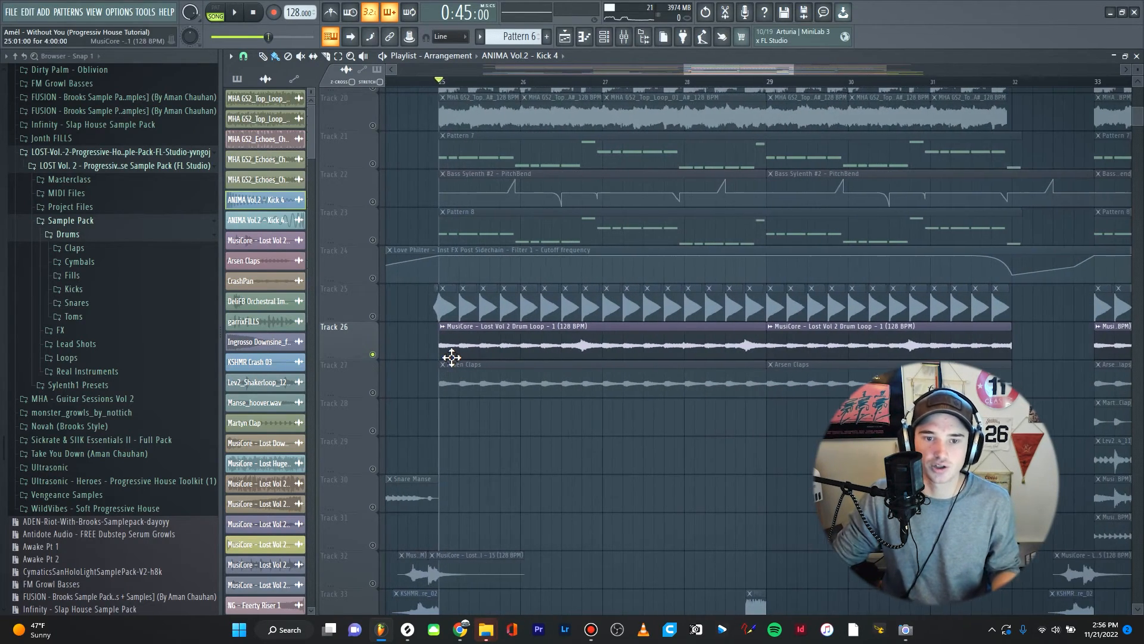
key(space)
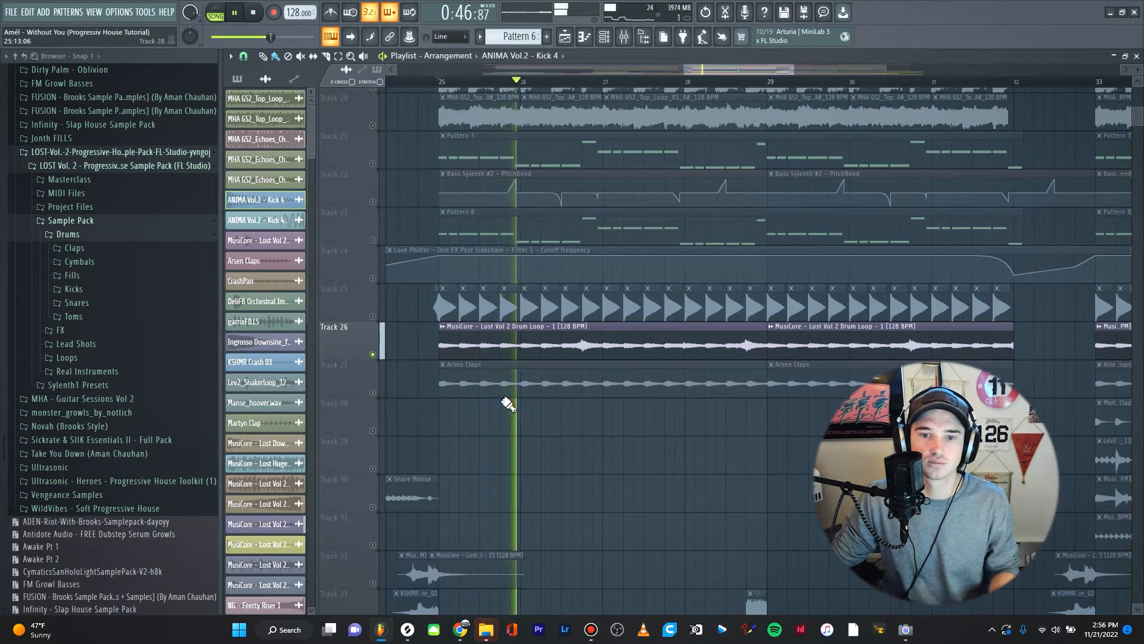
key(space)
Solo the Arsen Claps on Track 27 and audition them from bar 25.
scroll(474, 403, up, 3)
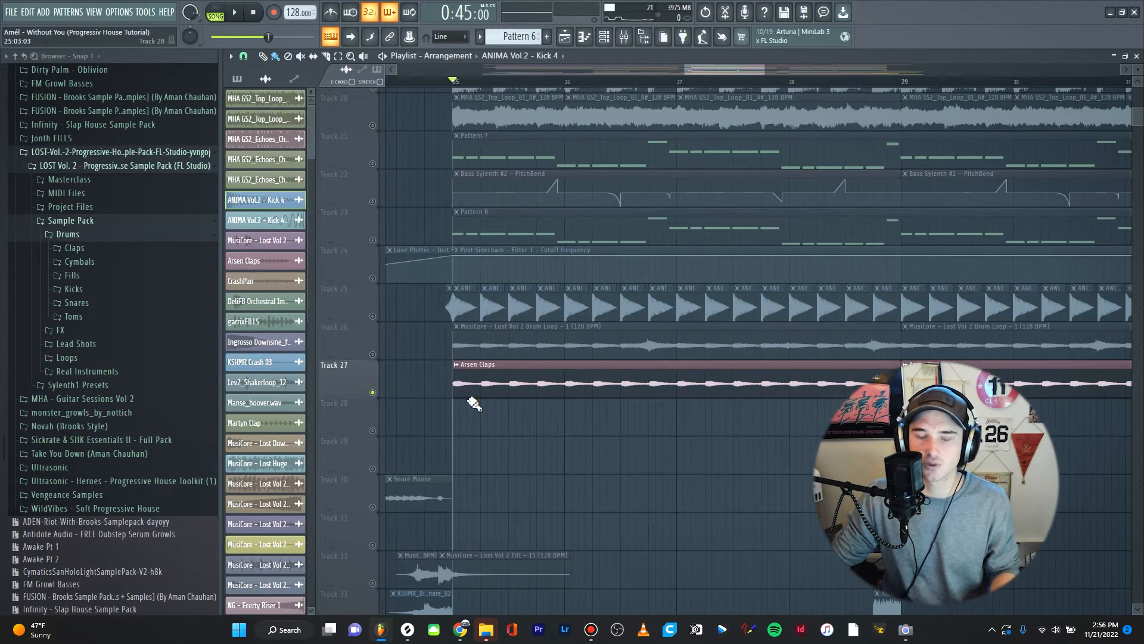
key(space)
scroll(474, 400, down, 3)
scroll(480, 393, down, 7)
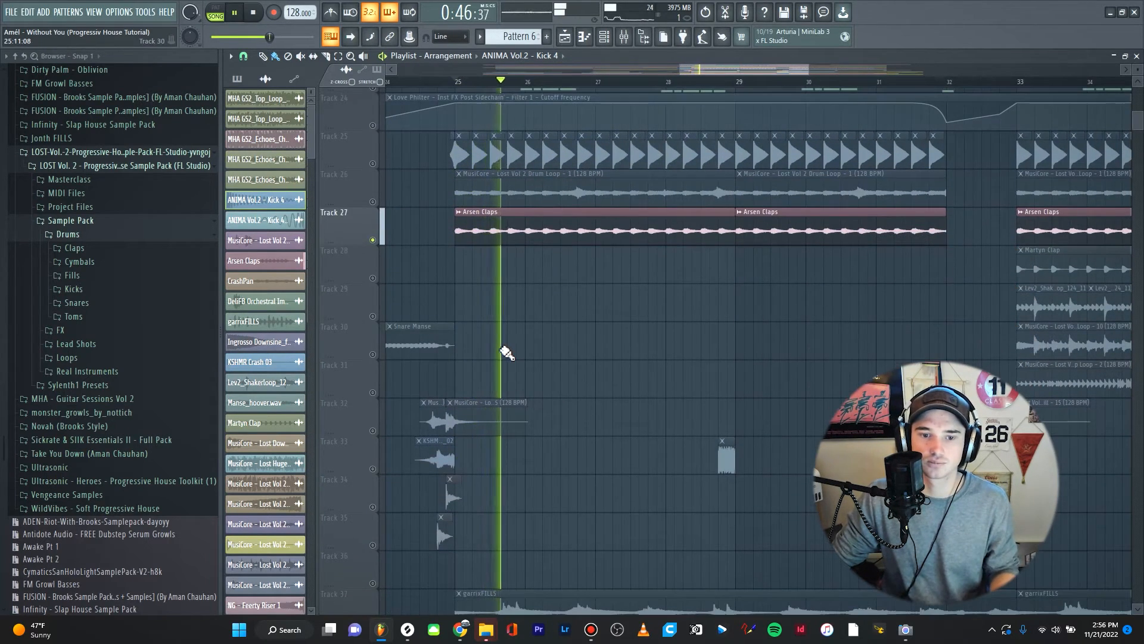
key(space)
Audition the garrixFILLS clip on Track 37 and the CrashPan clip on Track 38, each soloed from bar 25.
click(373, 238)
scroll(468, 227, up, 2)
scroll(480, 223, down, 2)
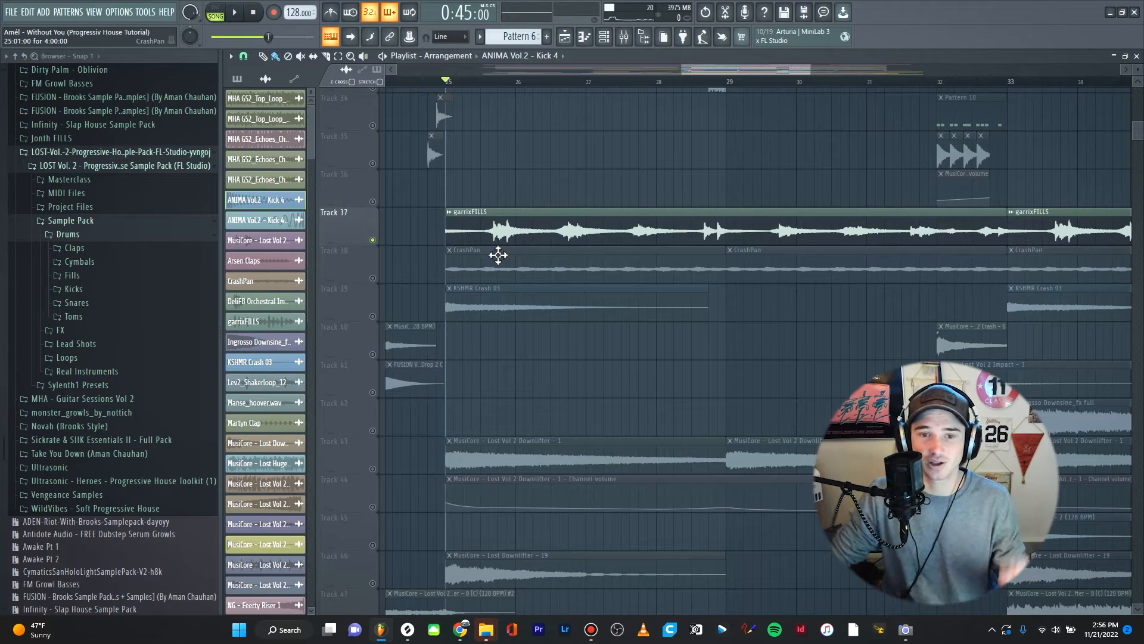
key(space)
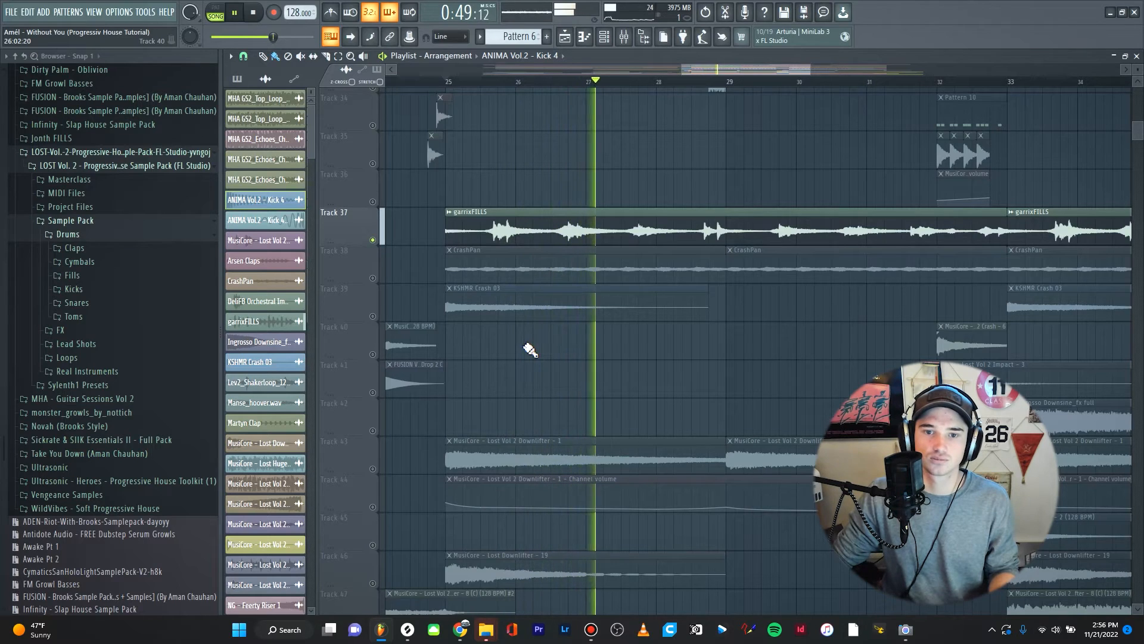
key(space)
click(373, 278)
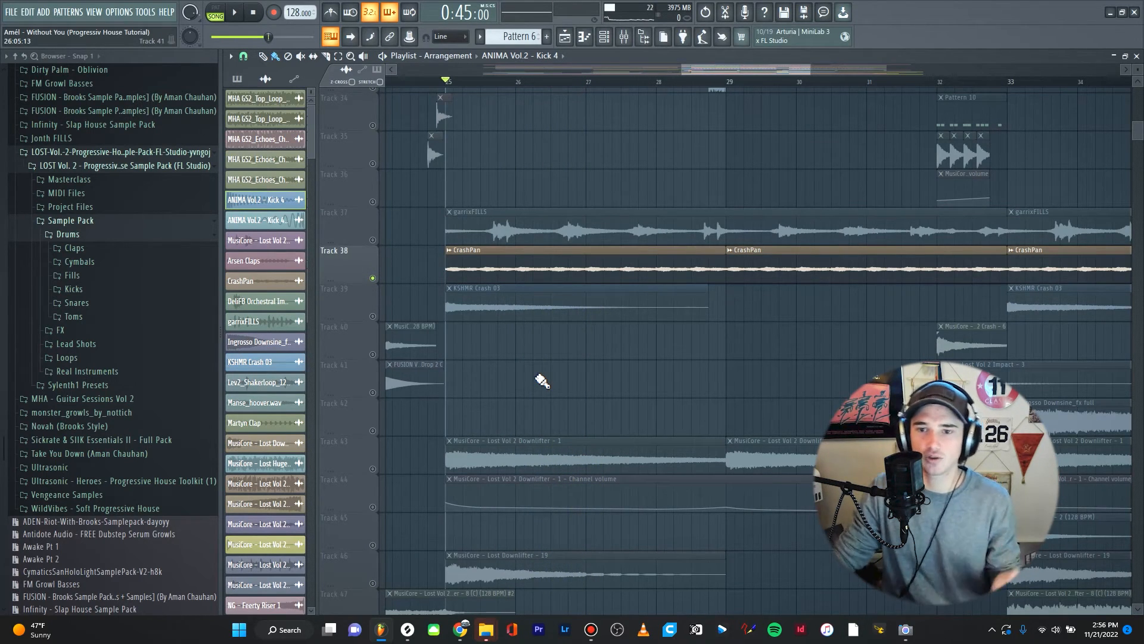
key(space)
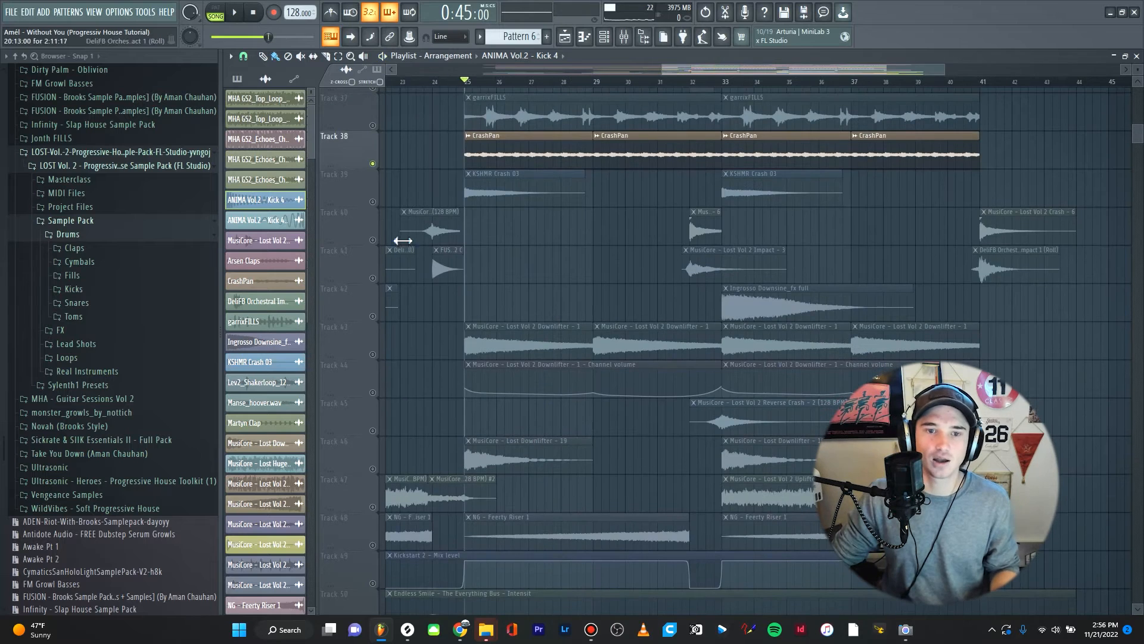
Solo the KSHMR Crash 03 on Track 39 and enable the effect and automation Tracks 43 to 49 with it.
right_click(372, 202)
click(374, 355)
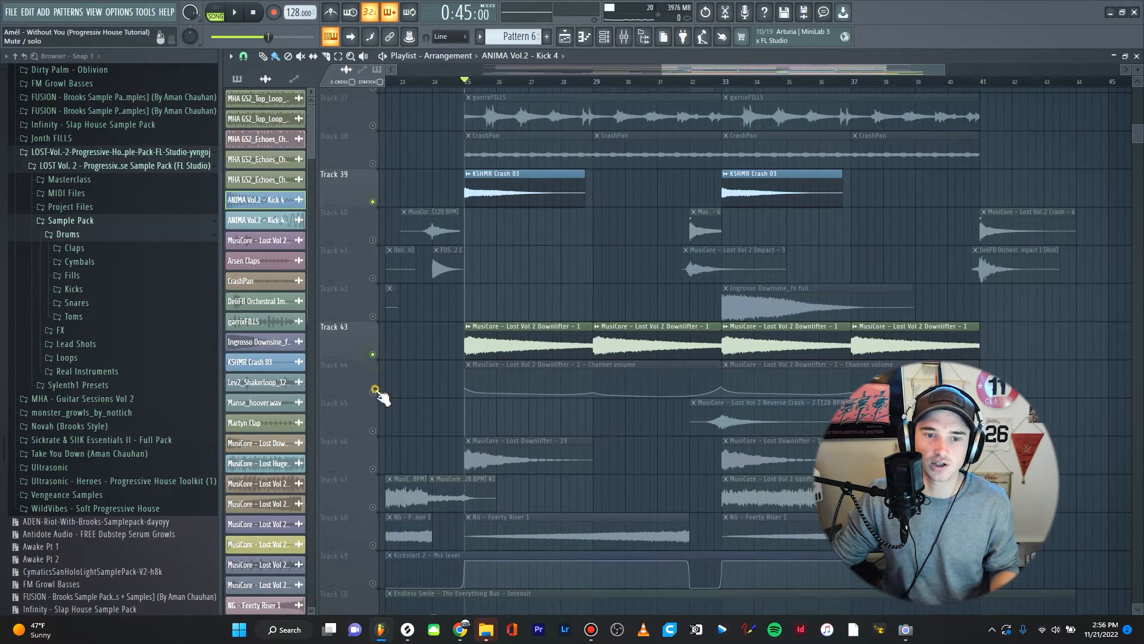
click(373, 391)
scroll(381, 394, down, 3)
click(372, 354)
click(372, 316)
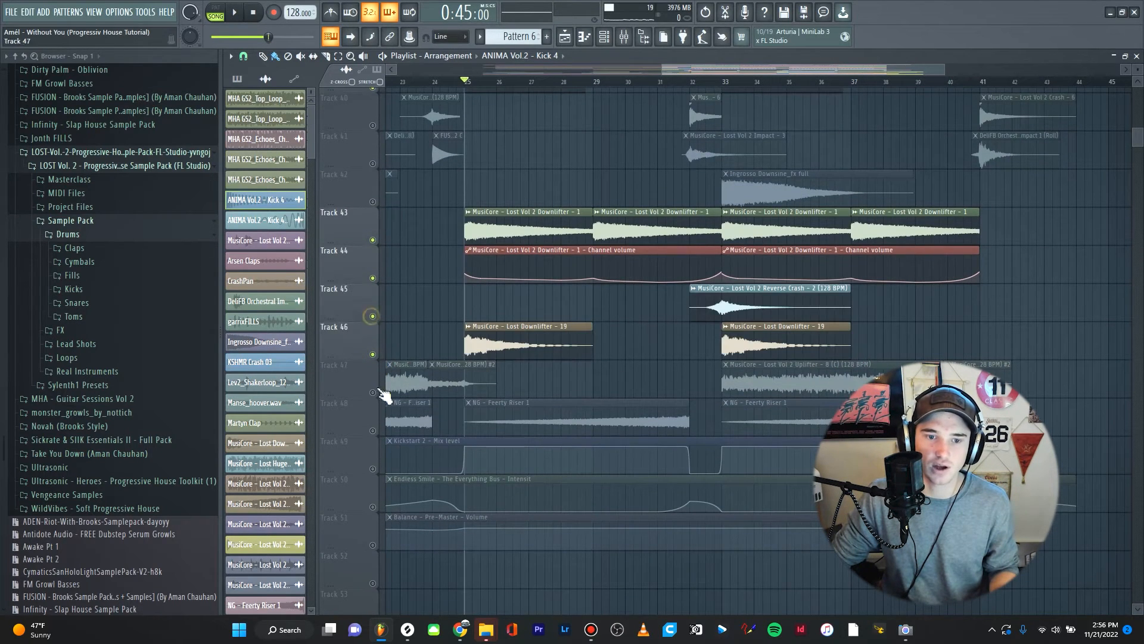
click(372, 392)
click(372, 430)
click(373, 468)
Audition the enabled crash, downlifter, uplifter and riser tracks together from bar 25.
scroll(608, 380, up, 4)
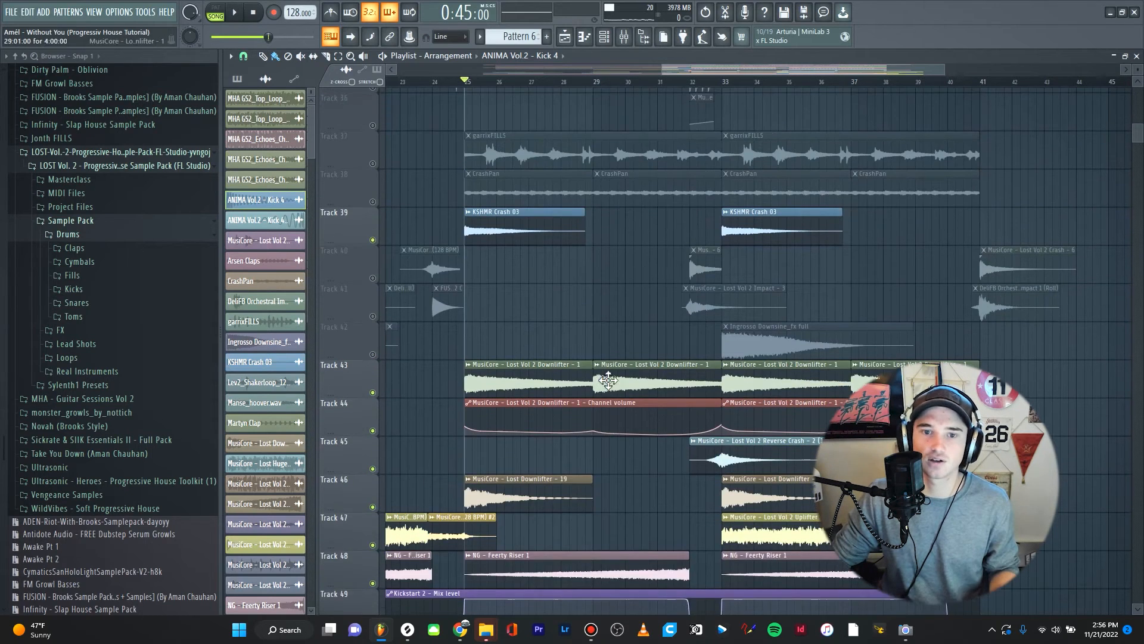
scroll(621, 312, down, 1)
key(space)
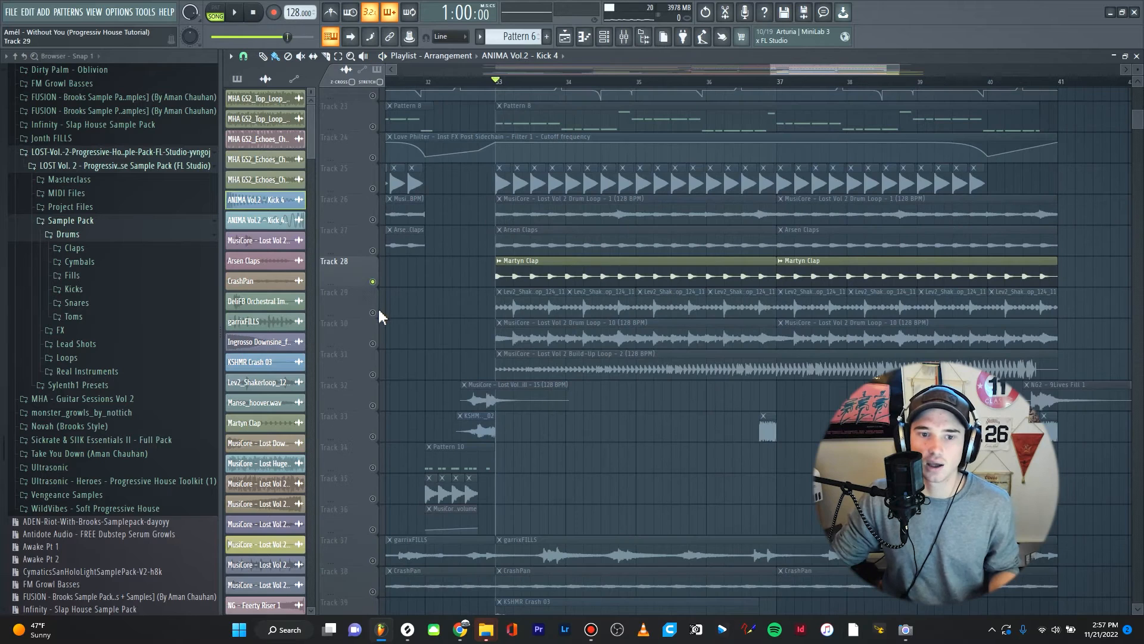
Enable the shaker, Drum Loop - 10 and Build-Up Loop - 2 on Tracks 29 to 31 alongside the soloed Martyn Clap.
click(373, 313)
click(372, 344)
click(373, 374)
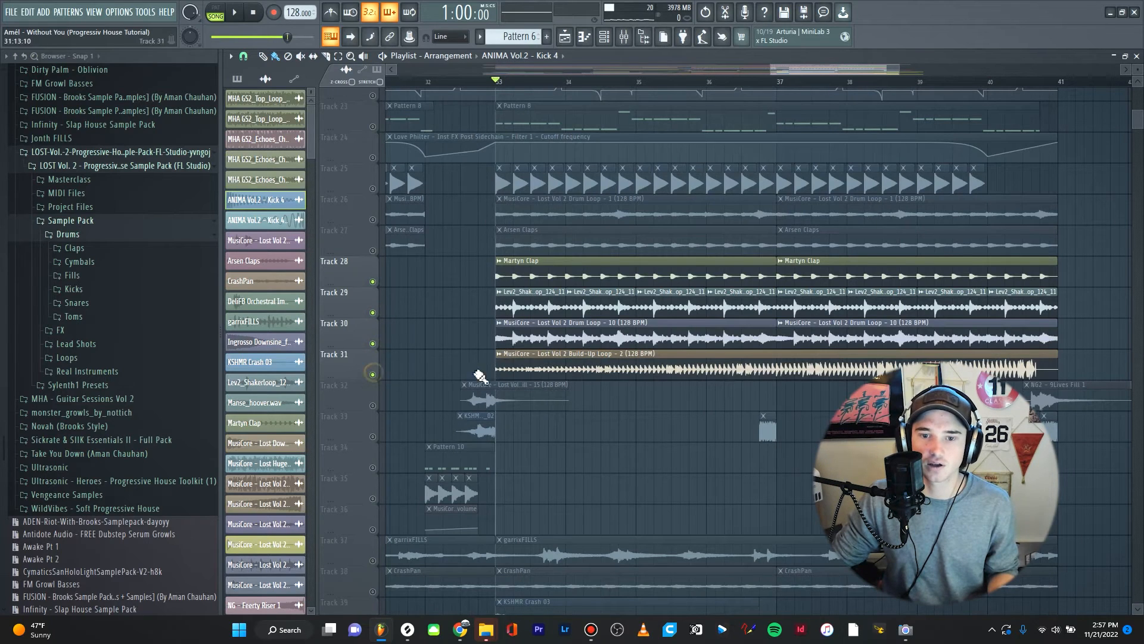
Audition the soloed Martyn Clap, shaker, Drum Loop - 10 and Build-Up Loop - 2 together from bar 33.
scroll(434, 382, down, 5)
scroll(568, 358, up, 5)
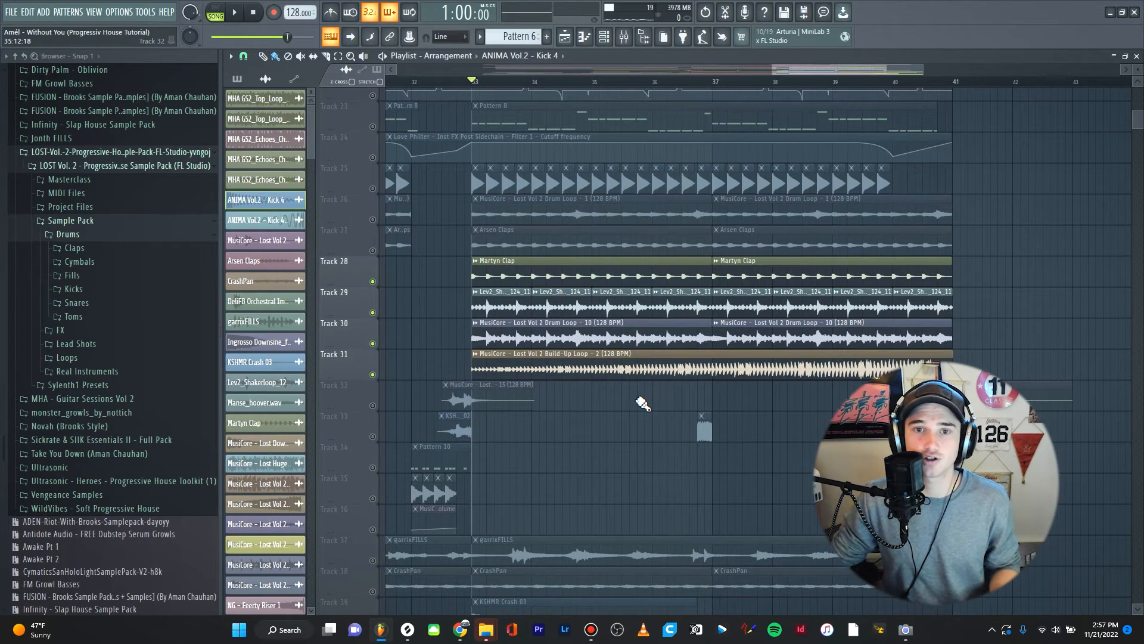
key(space)
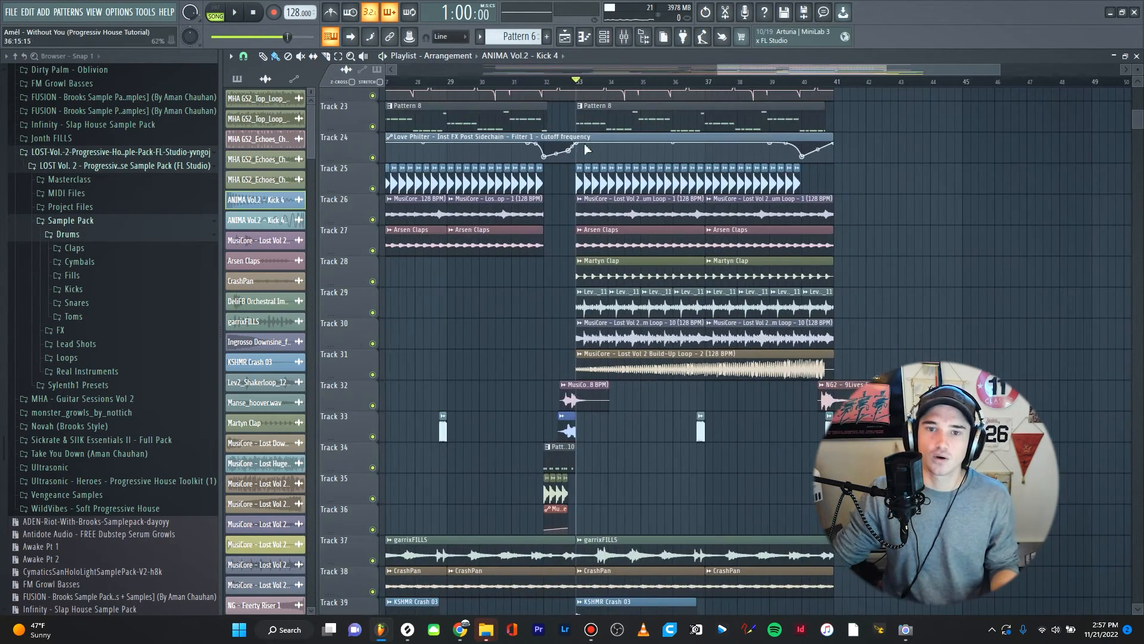
Play the second half of the drop from bar 32 with all tracks enabled.
scroll(510, 135, up, 3)
click(545, 81)
scroll(570, 281, down, 3)
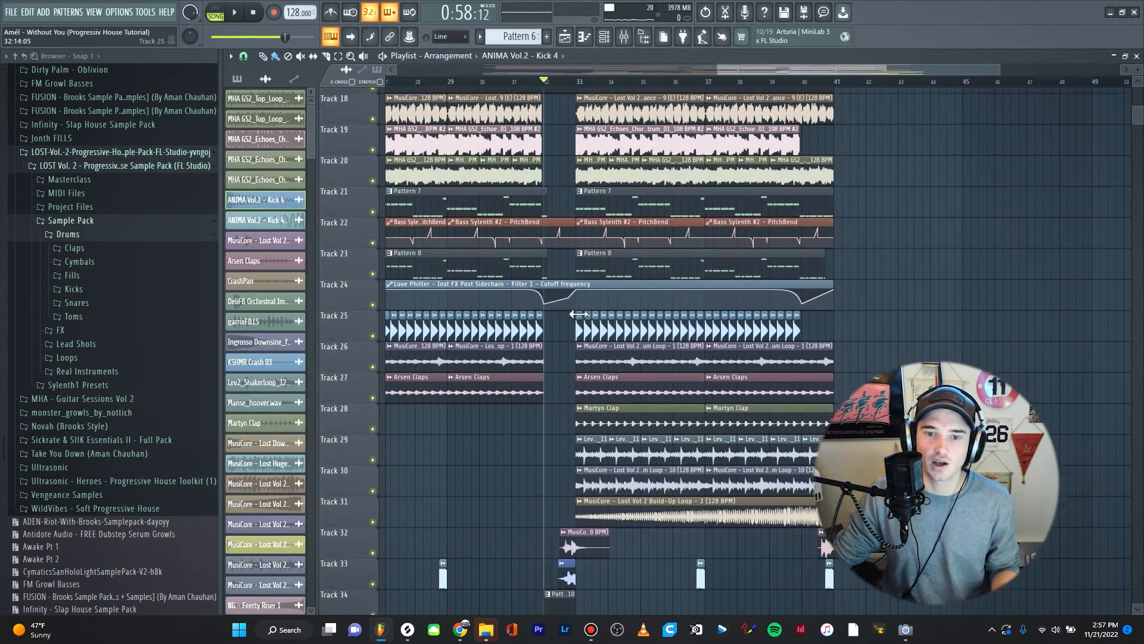
scroll(569, 334, up, 2)
scroll(583, 390, down, 2)
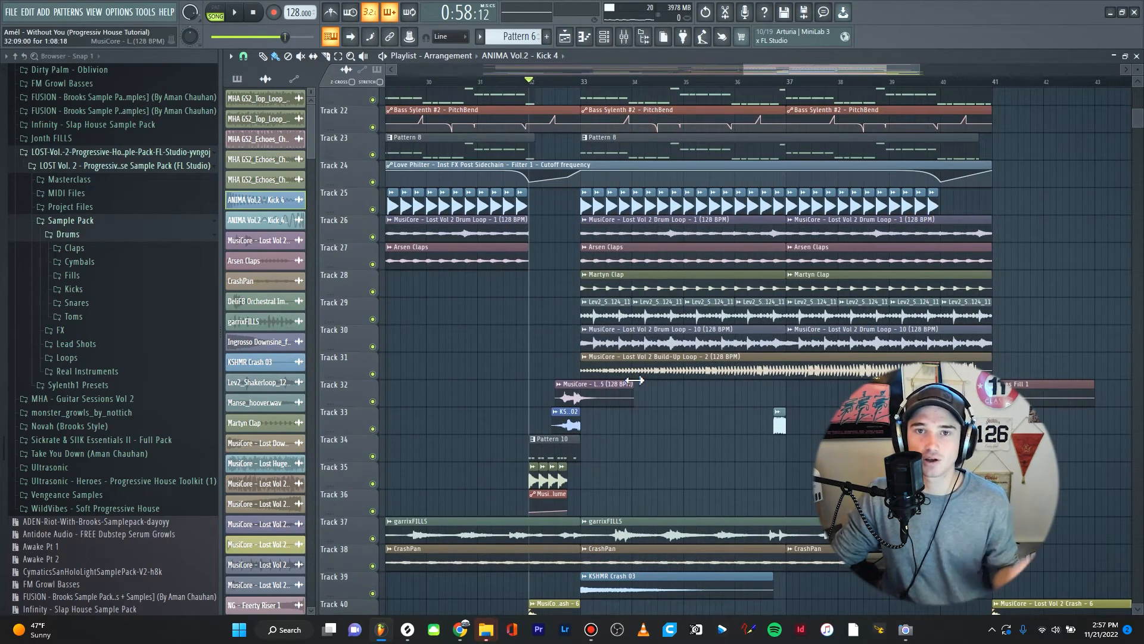
key(space)
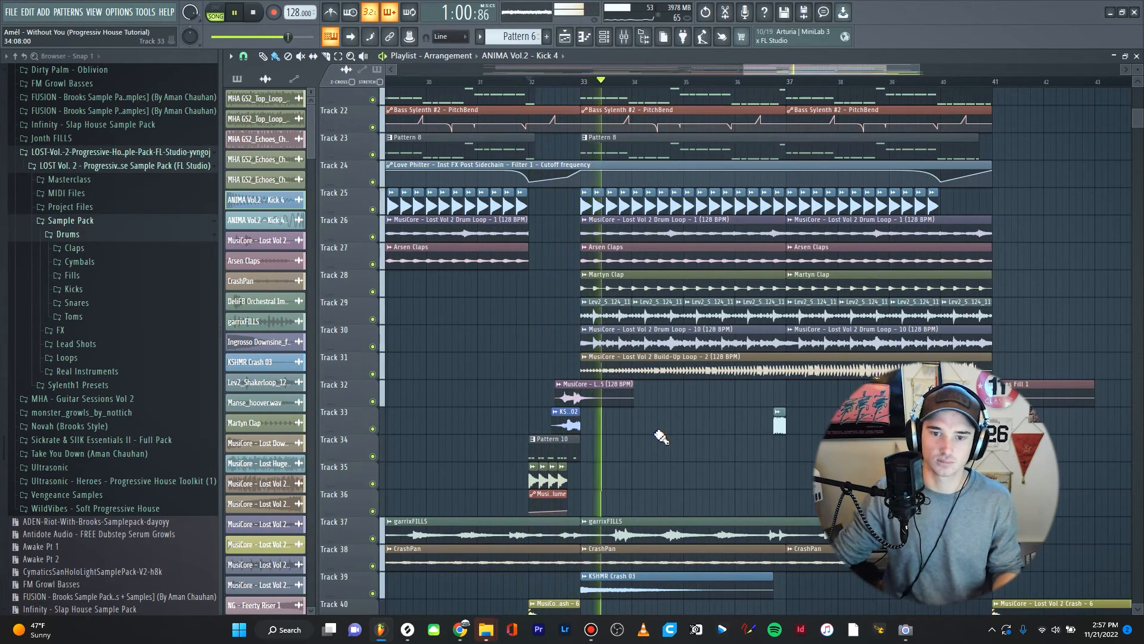
scroll(626, 436, down, 2)
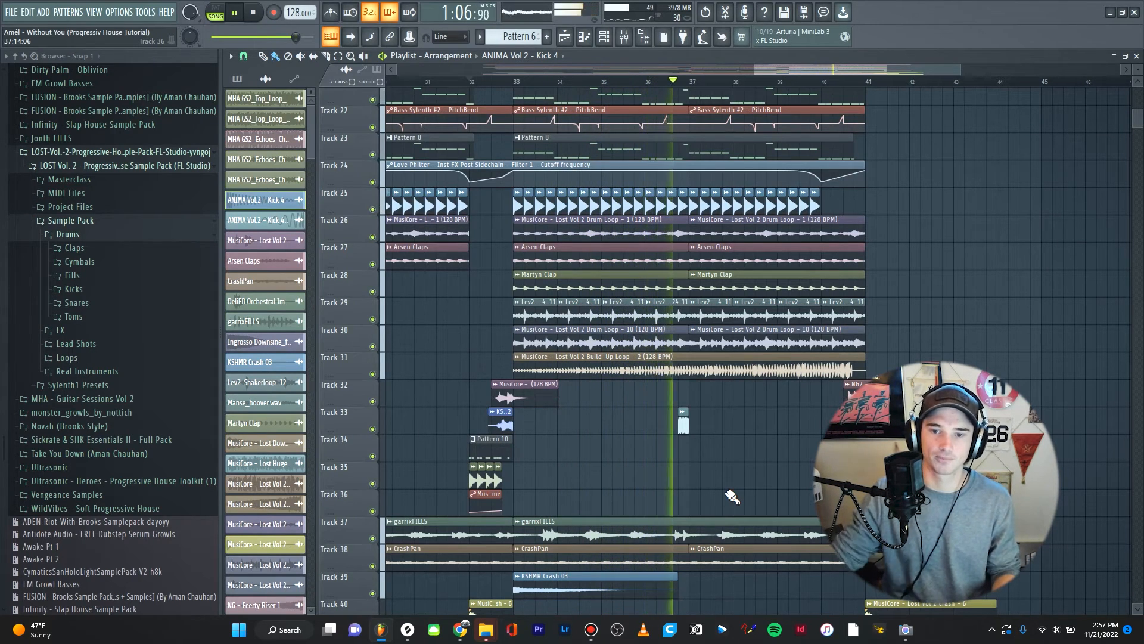
scroll(748, 475, down, 2)
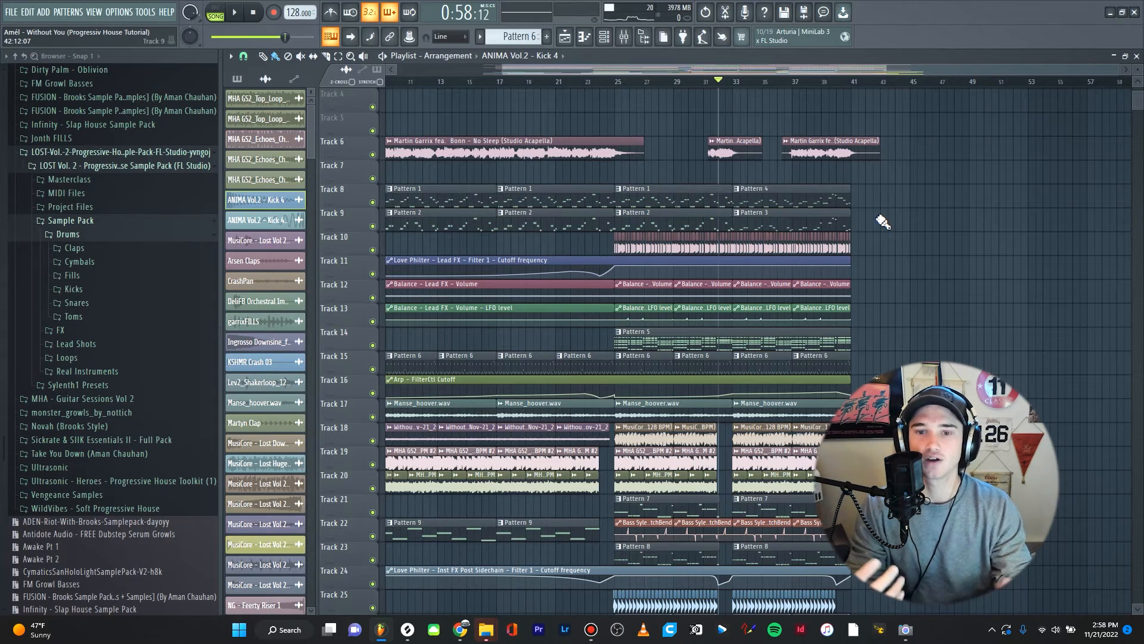
Examine the build-up section from bar 9 to bar 25 across the arrangement, from the acapella on Track 6 to the automation on Track 51.
scroll(767, 214, down, 1)
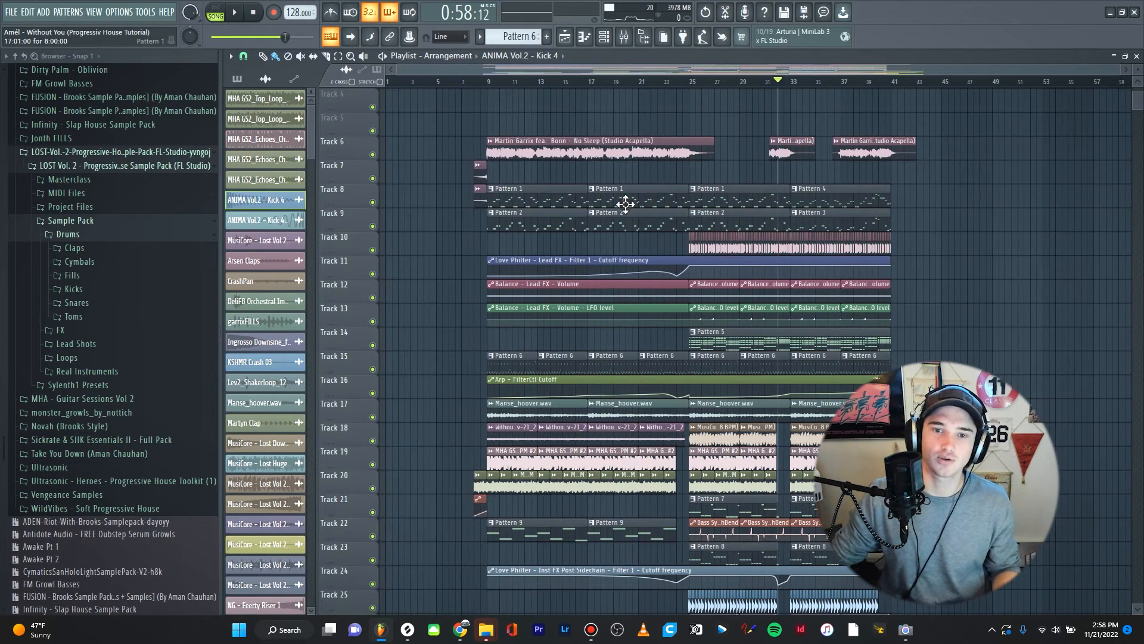
scroll(601, 208, up, 2)
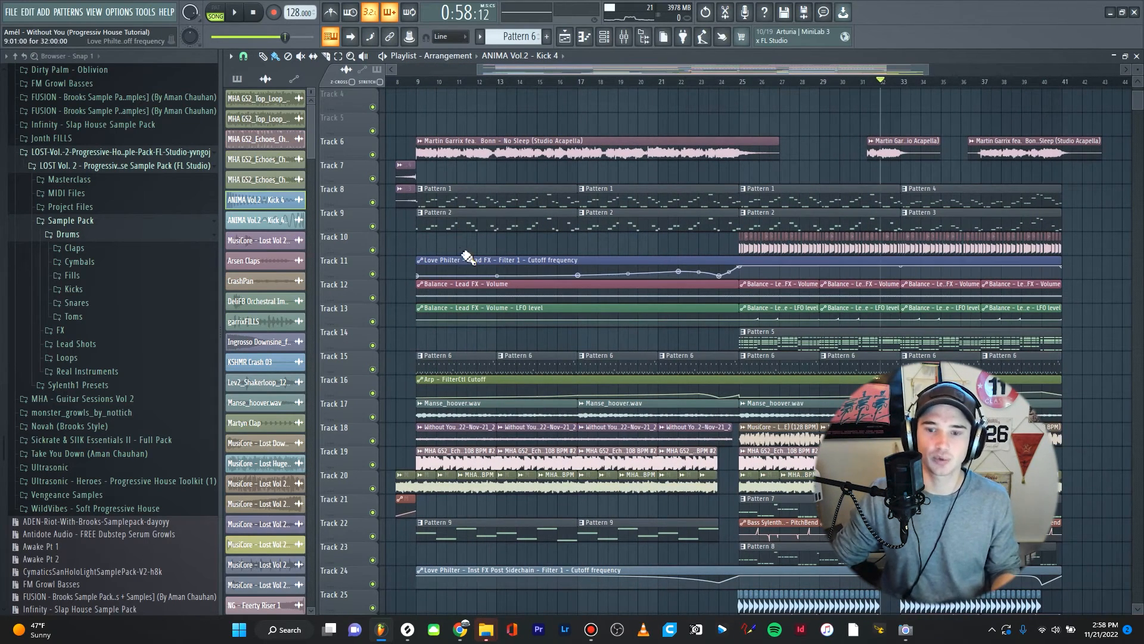
scroll(465, 259, down, 2)
scroll(564, 366, up, 2)
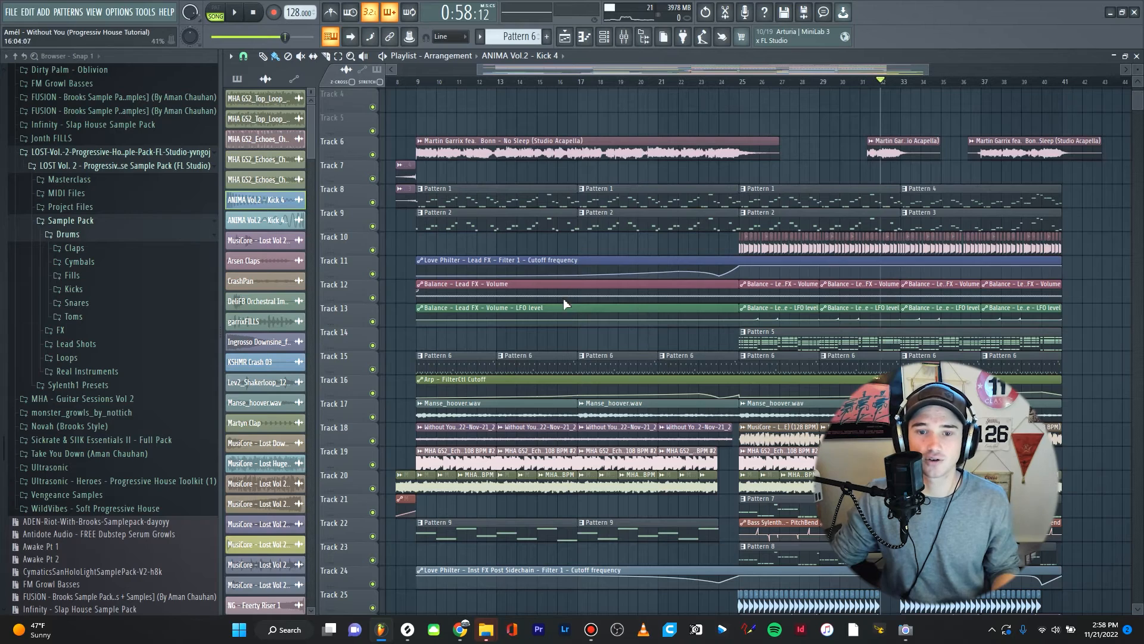
scroll(564, 298, down, 4)
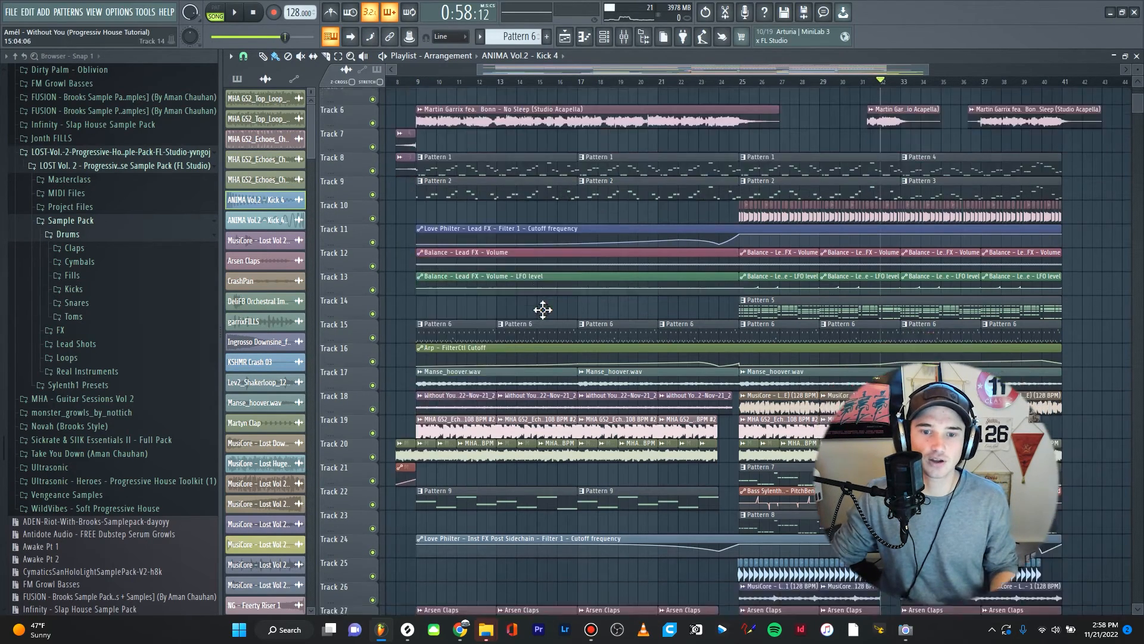
scroll(535, 359, down, 18)
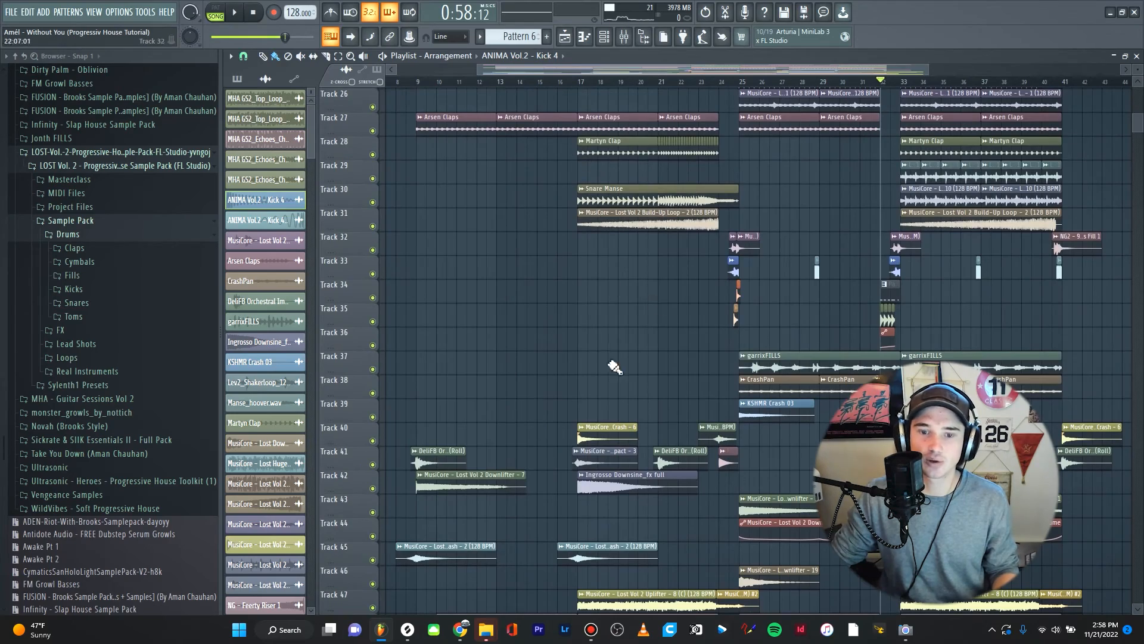
scroll(601, 384, down, 6)
scroll(603, 392, up, 13)
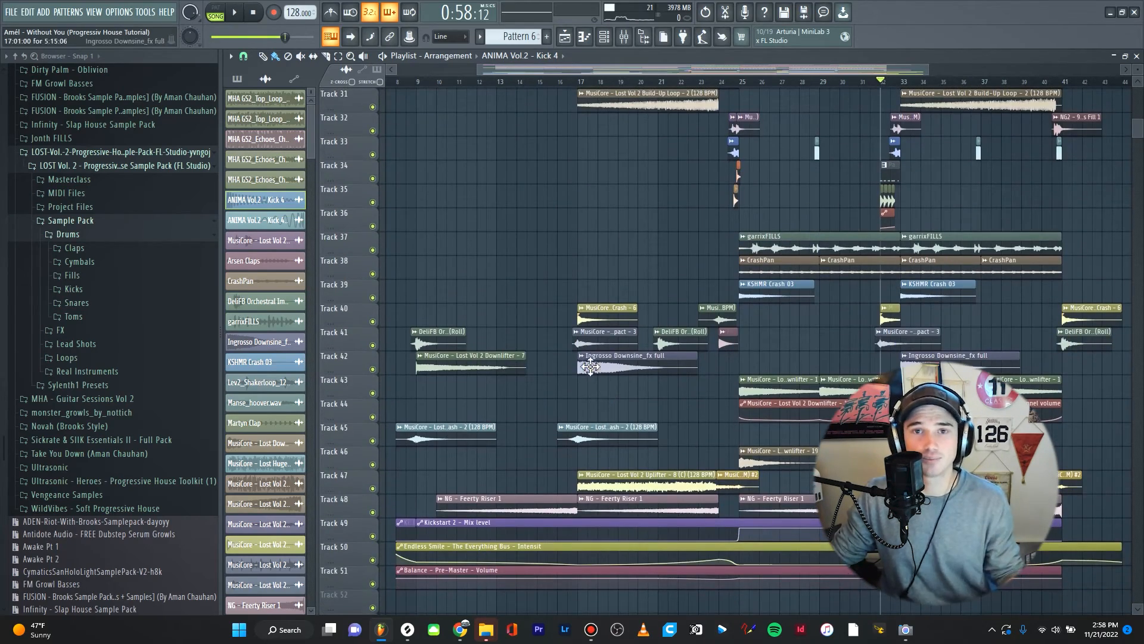
scroll(590, 356, up, 18)
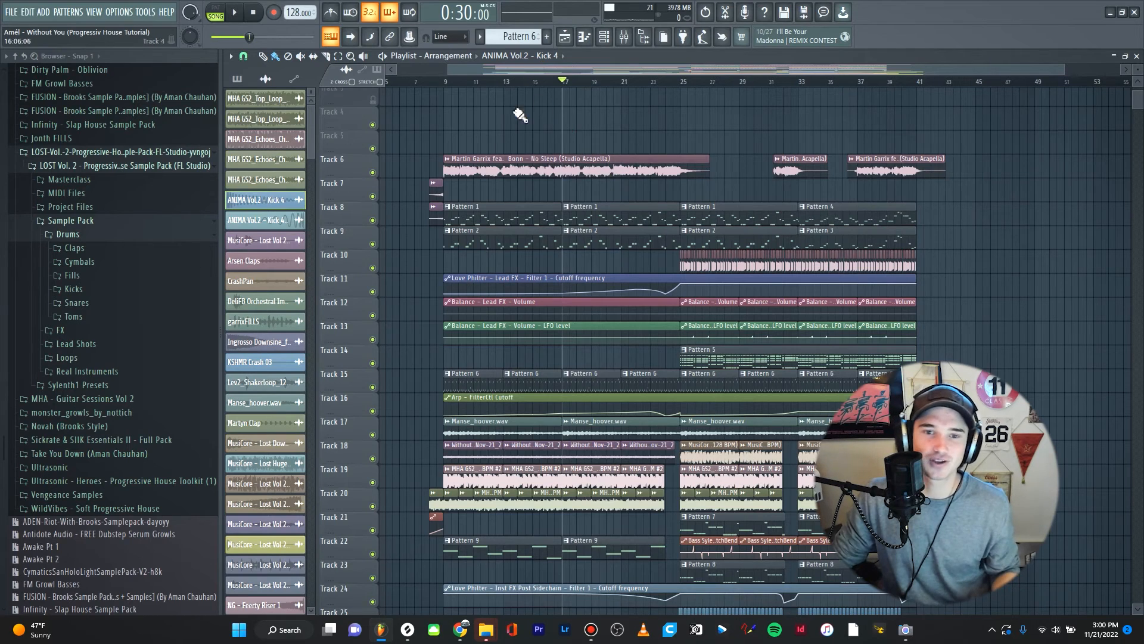
Audition the Martin Garrix acapella on Track 6 soloed from bar 9, and restore all tracks.
click(447, 83)
ctrl+click(372, 172)
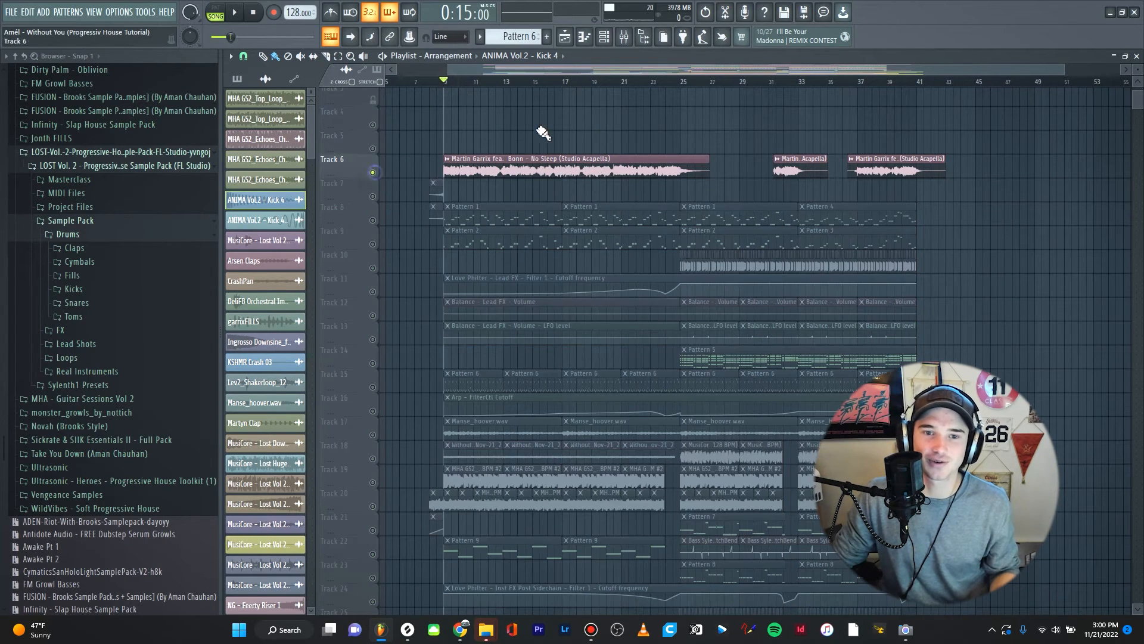
key(space)
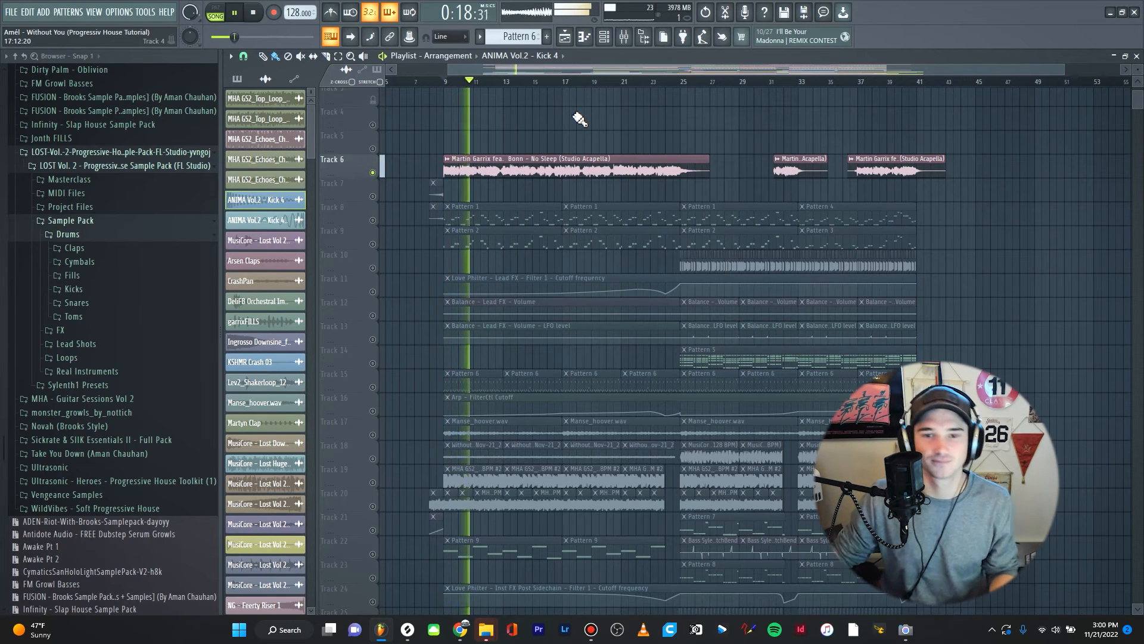
key(space)
ctrl+click(372, 172)
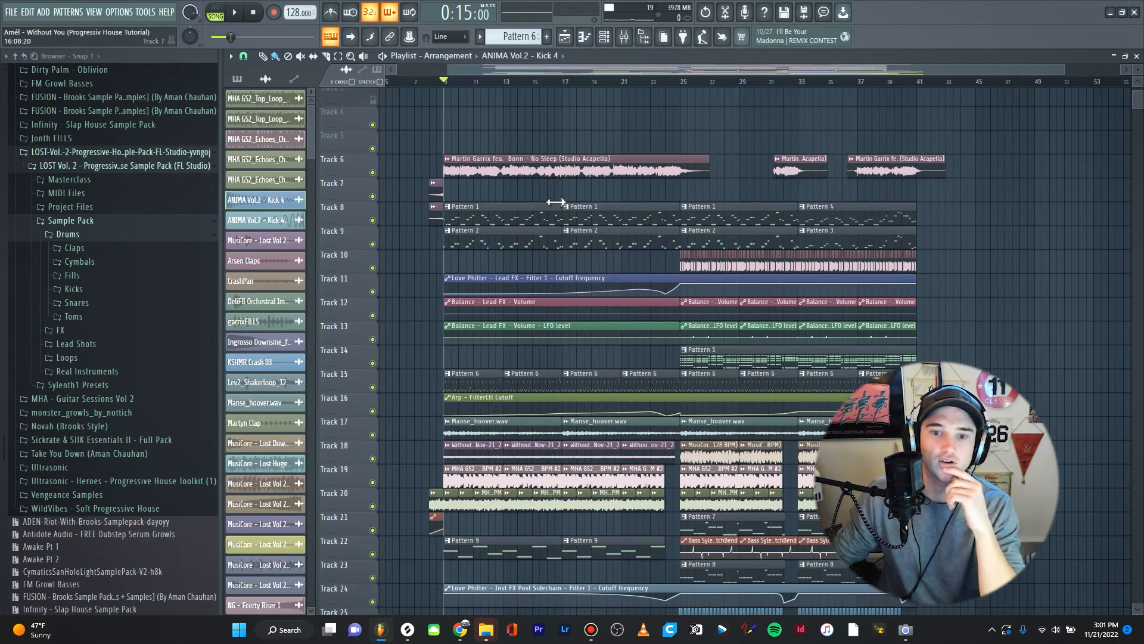
scroll(566, 203, down, 9)
scroll(620, 289, up, 10)
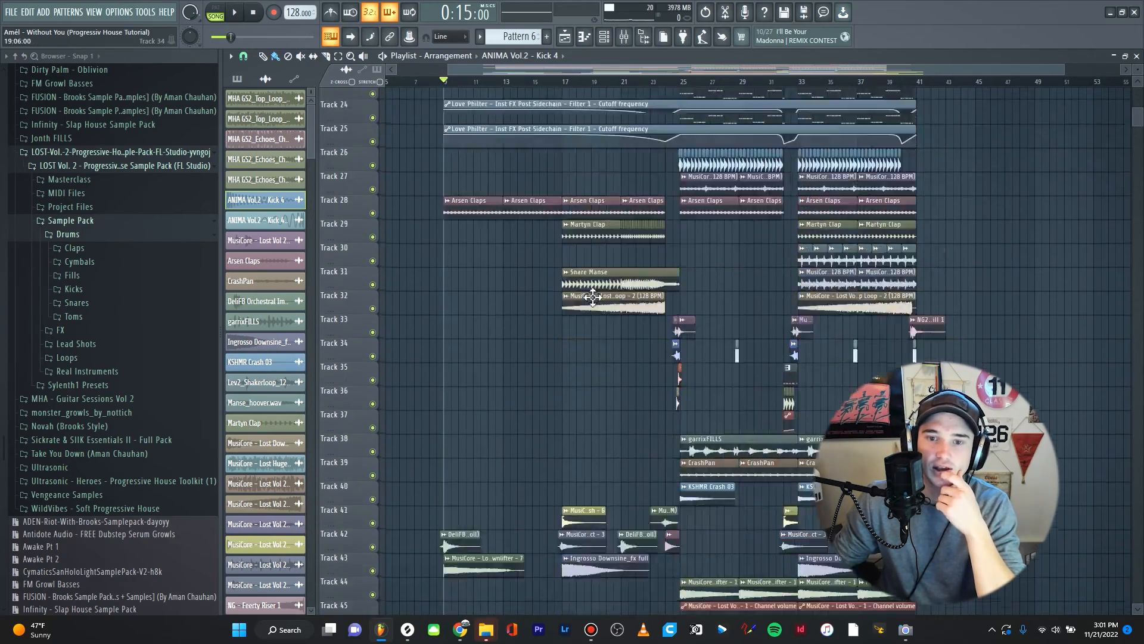